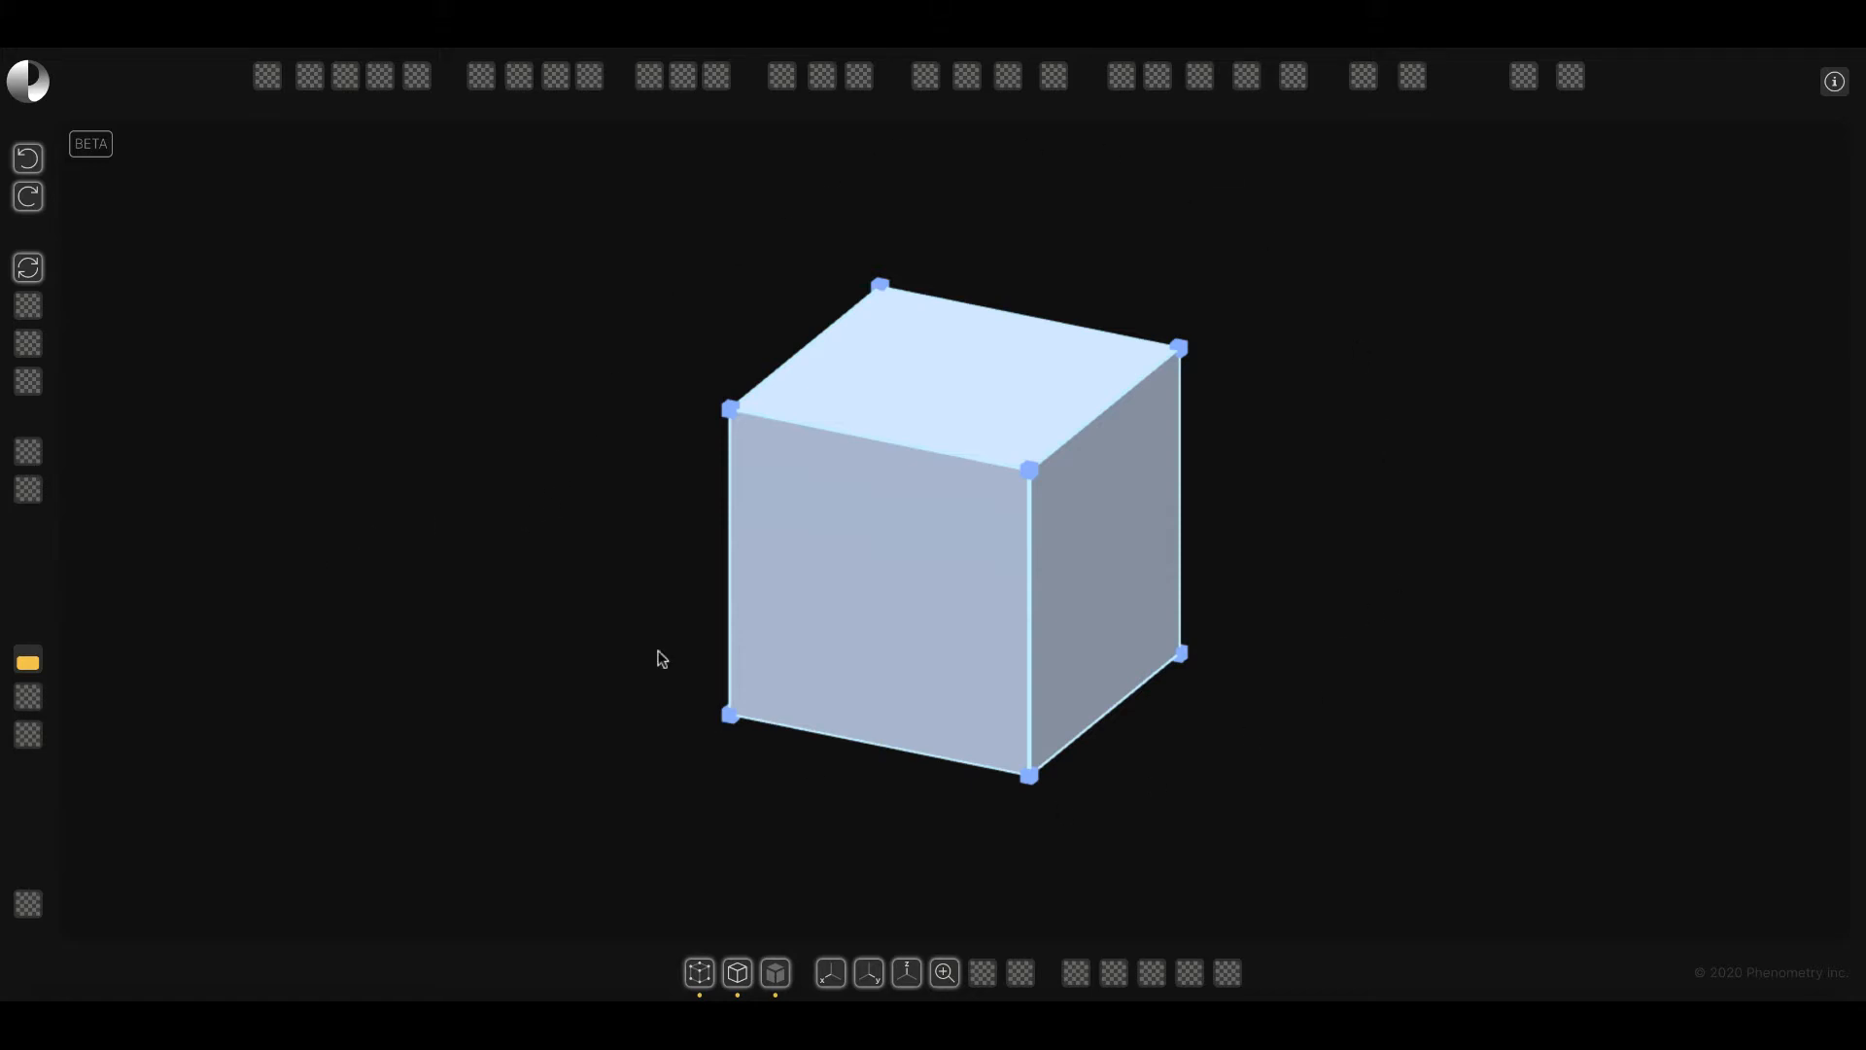
# Move one upper corner of the cube outward and bow the edge running down from that corner into an outward curve.
pyautogui.moveTo(640, 521); pyautogui.dragTo(688, 526)
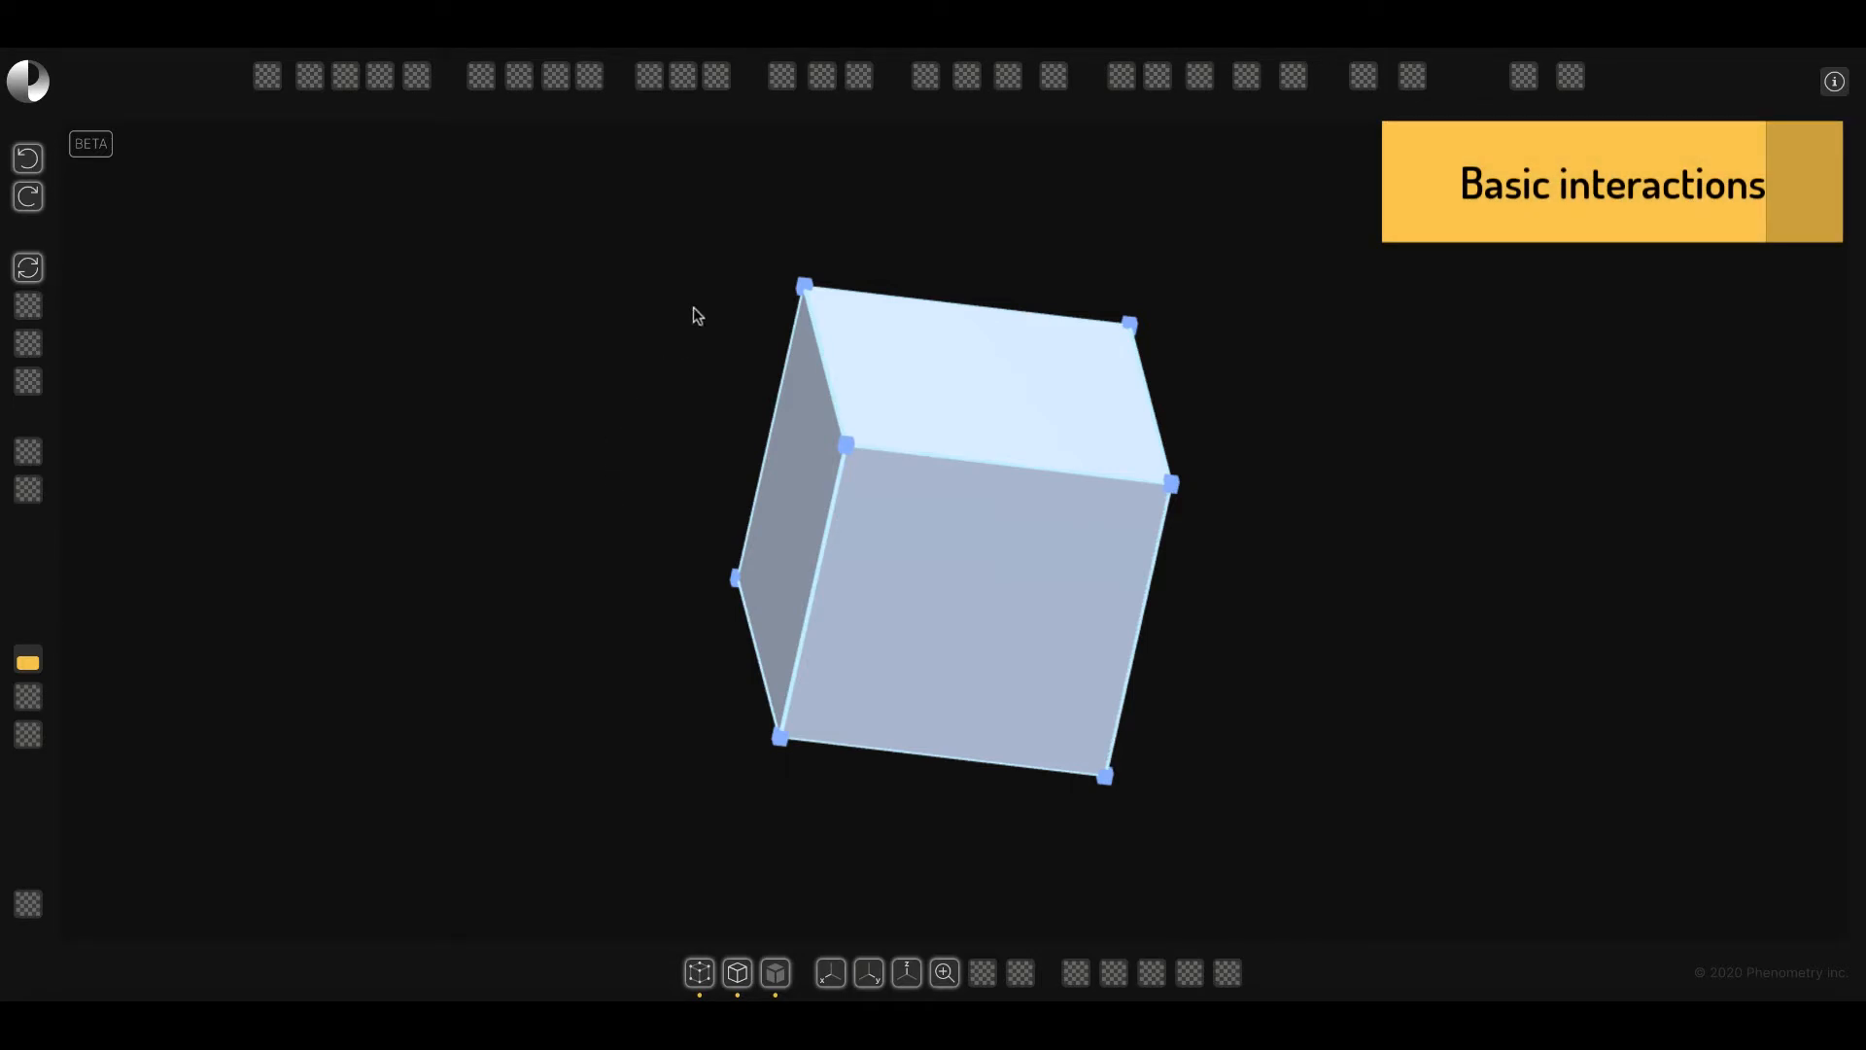
pyautogui.moveTo(805, 285); pyautogui.dragTo(743, 242)
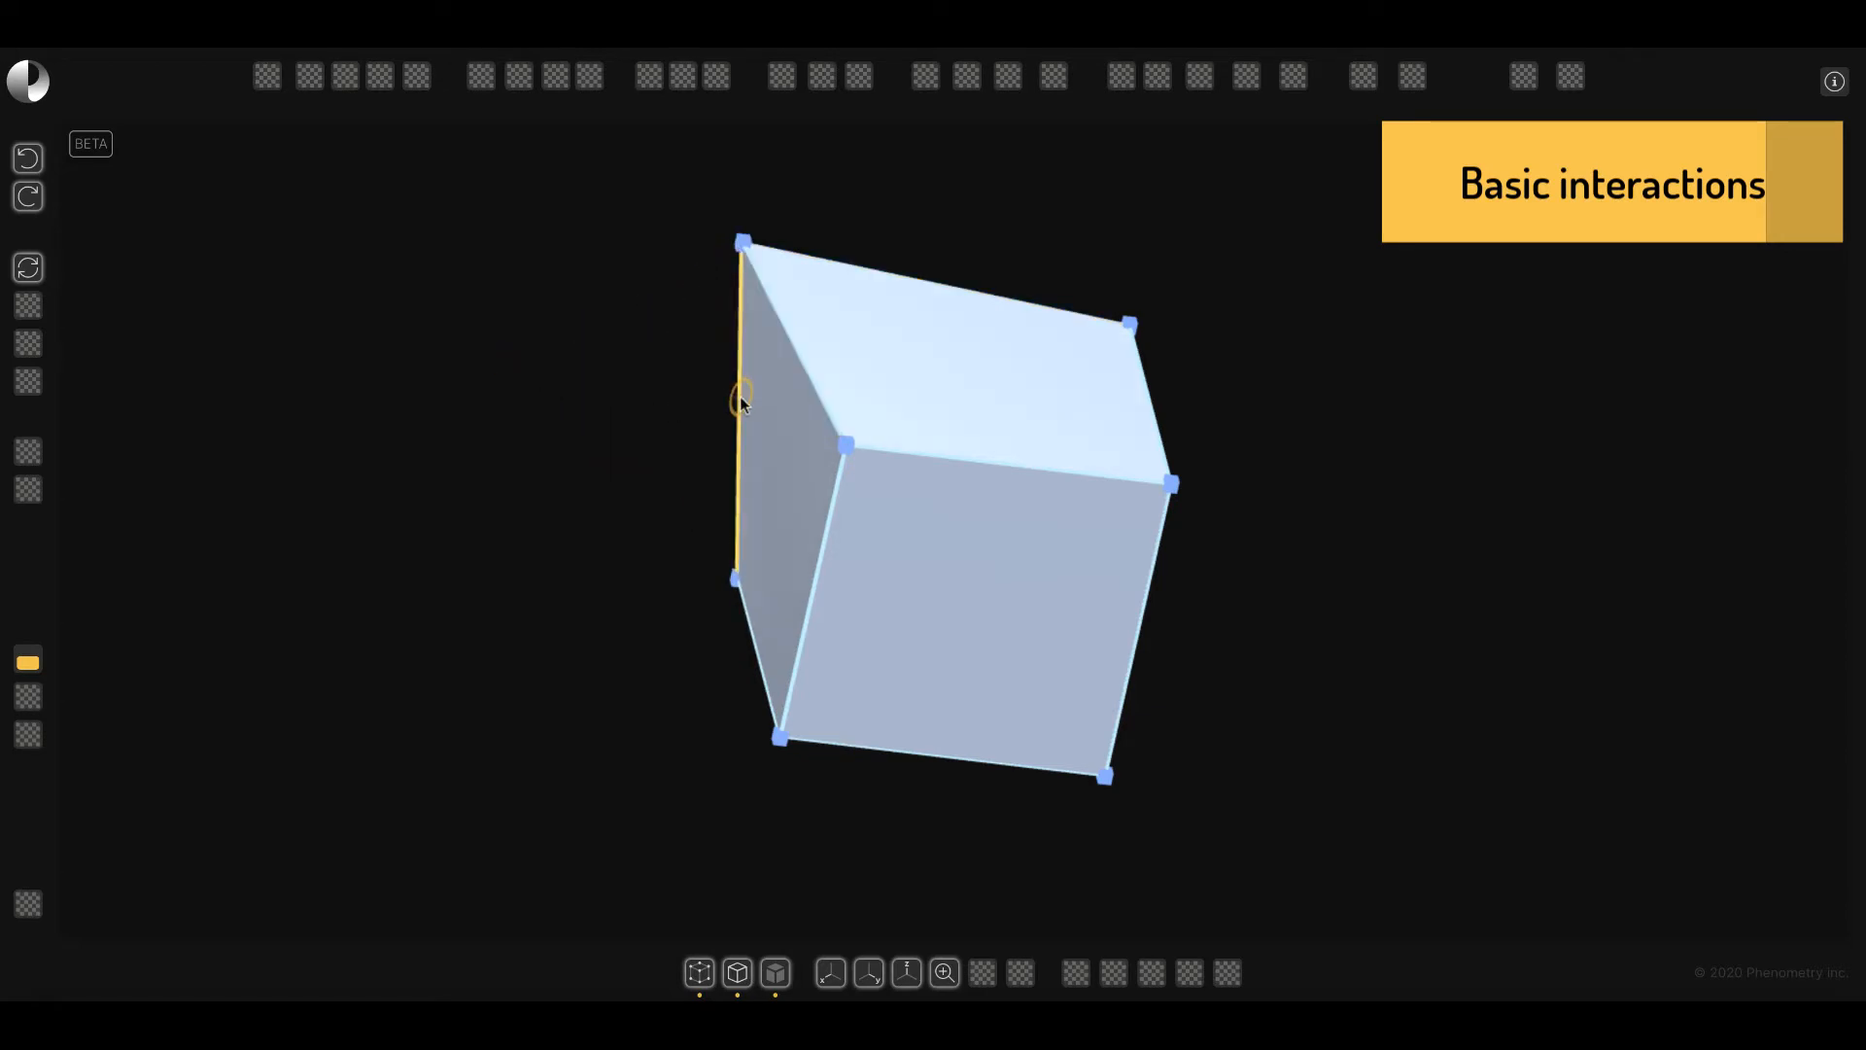
pyautogui.moveTo(736, 398); pyautogui.dragTo(593, 415)
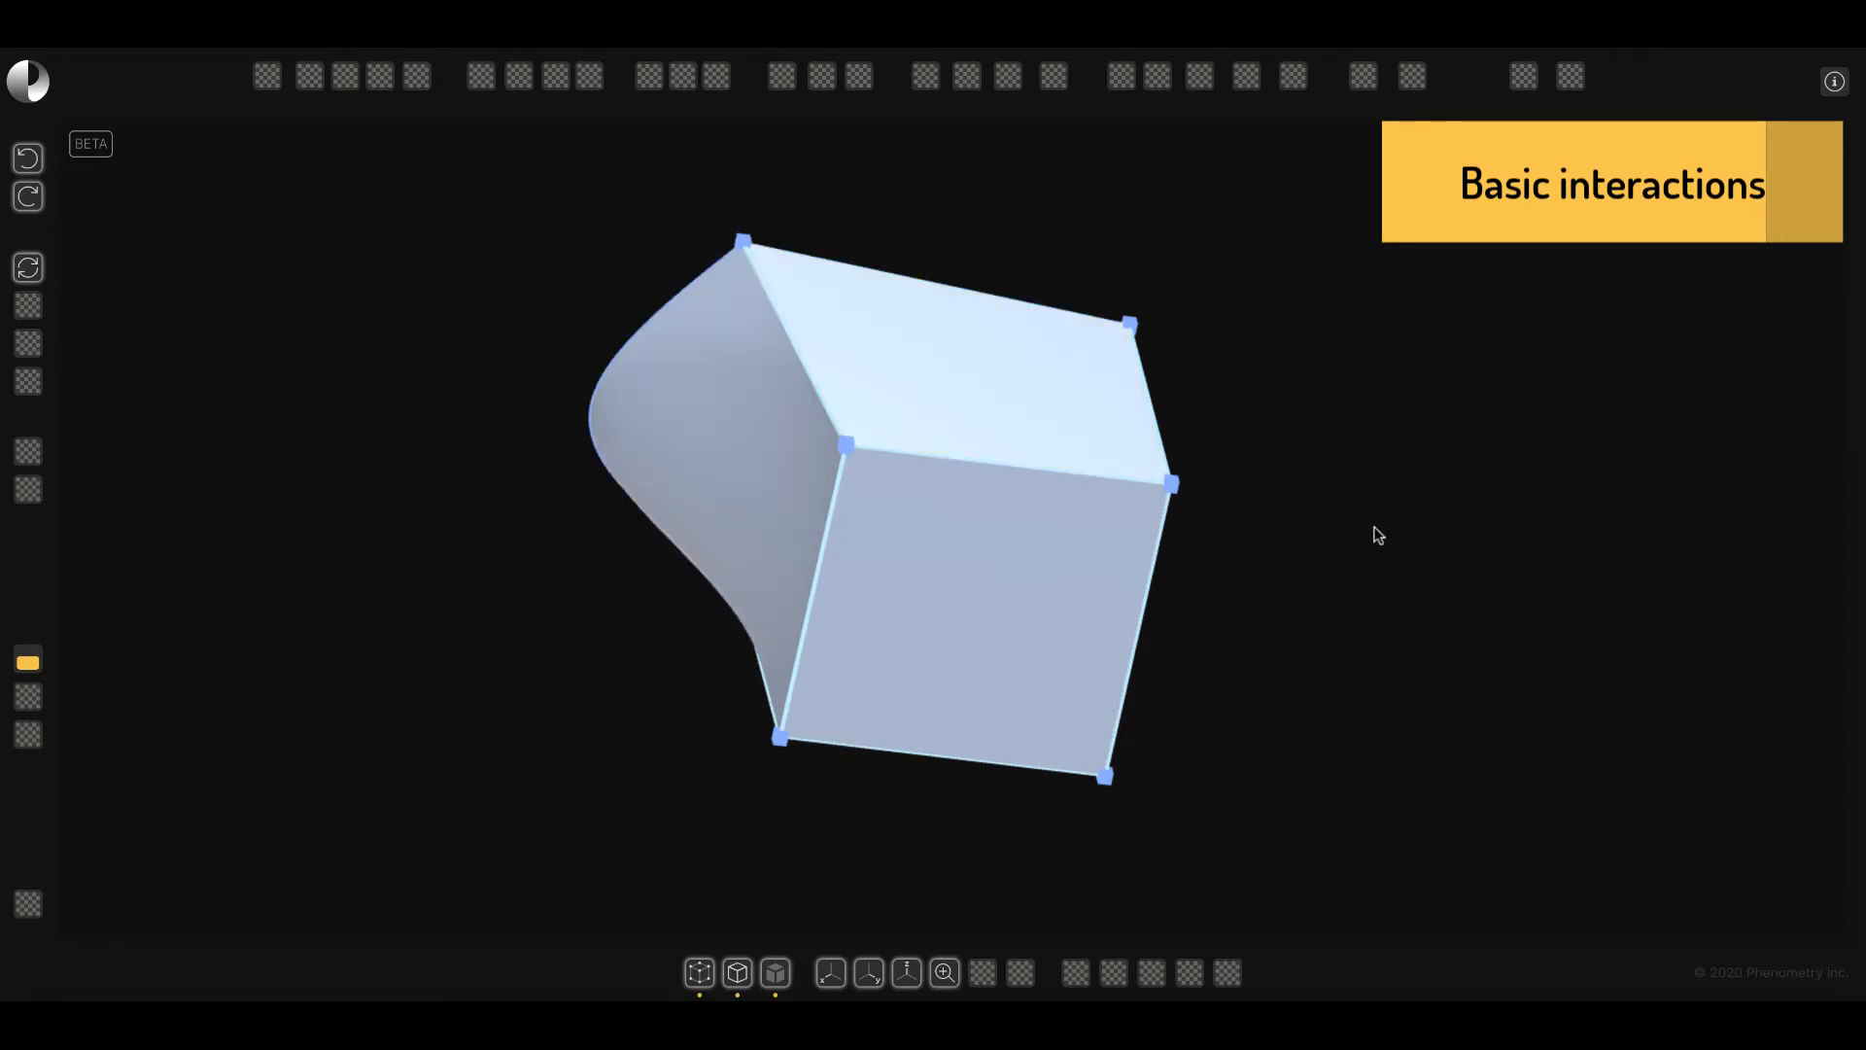
# Select and deselect the flat square side face, and turn the display of vertices off and back on.
pyautogui.moveTo(1380, 565); pyautogui.dragTo(1258, 637)
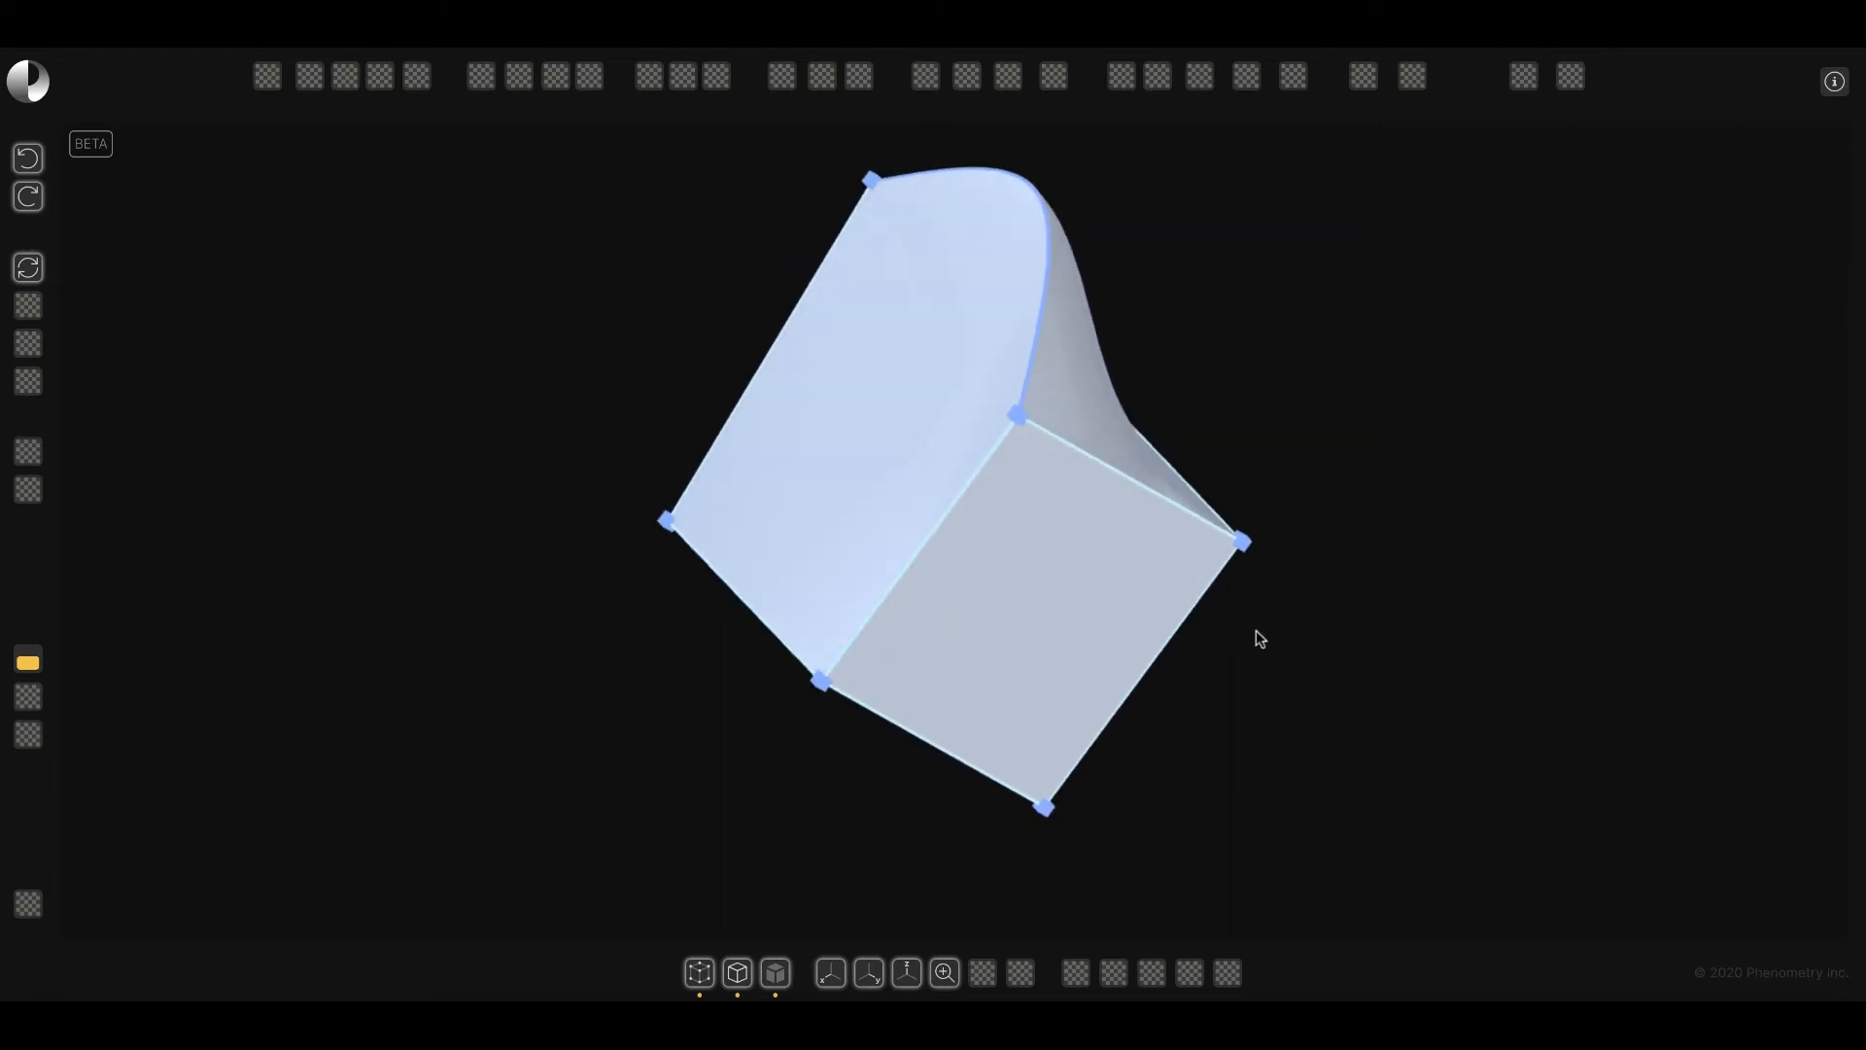
pyautogui.click(1075, 540)
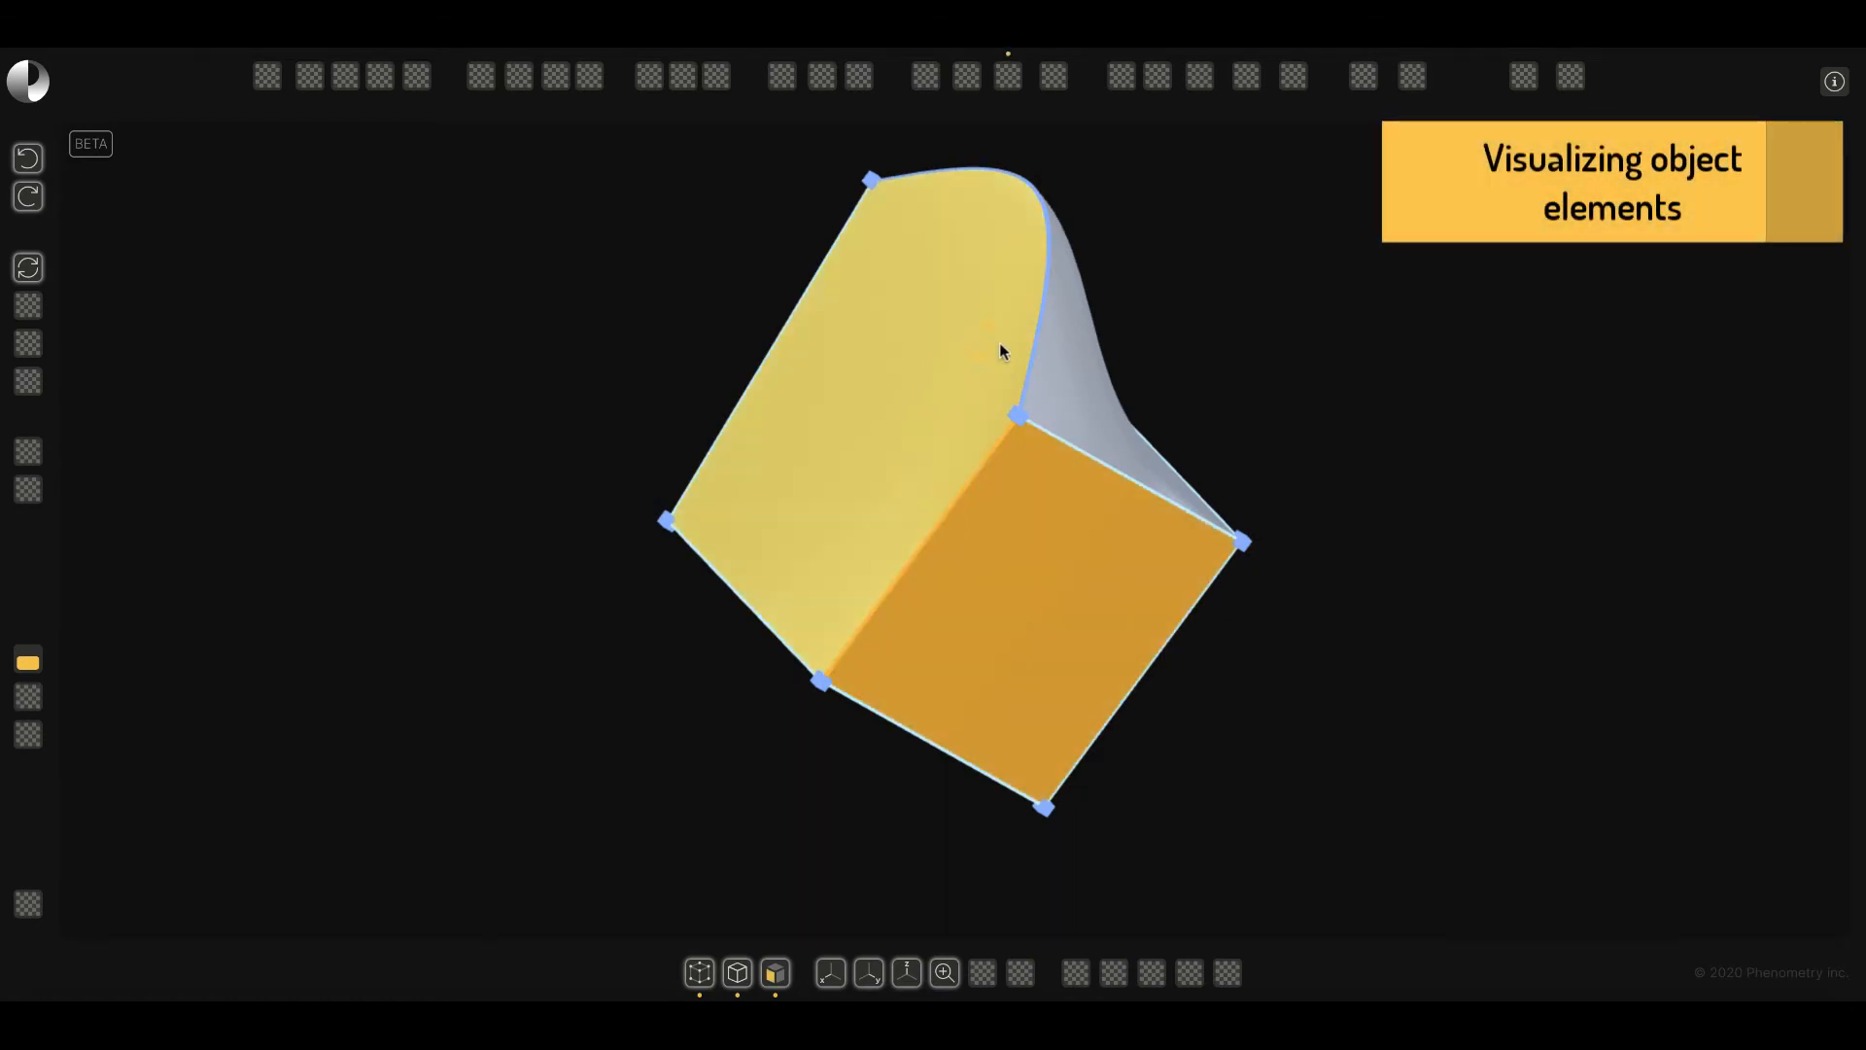
pyautogui.click(1307, 581)
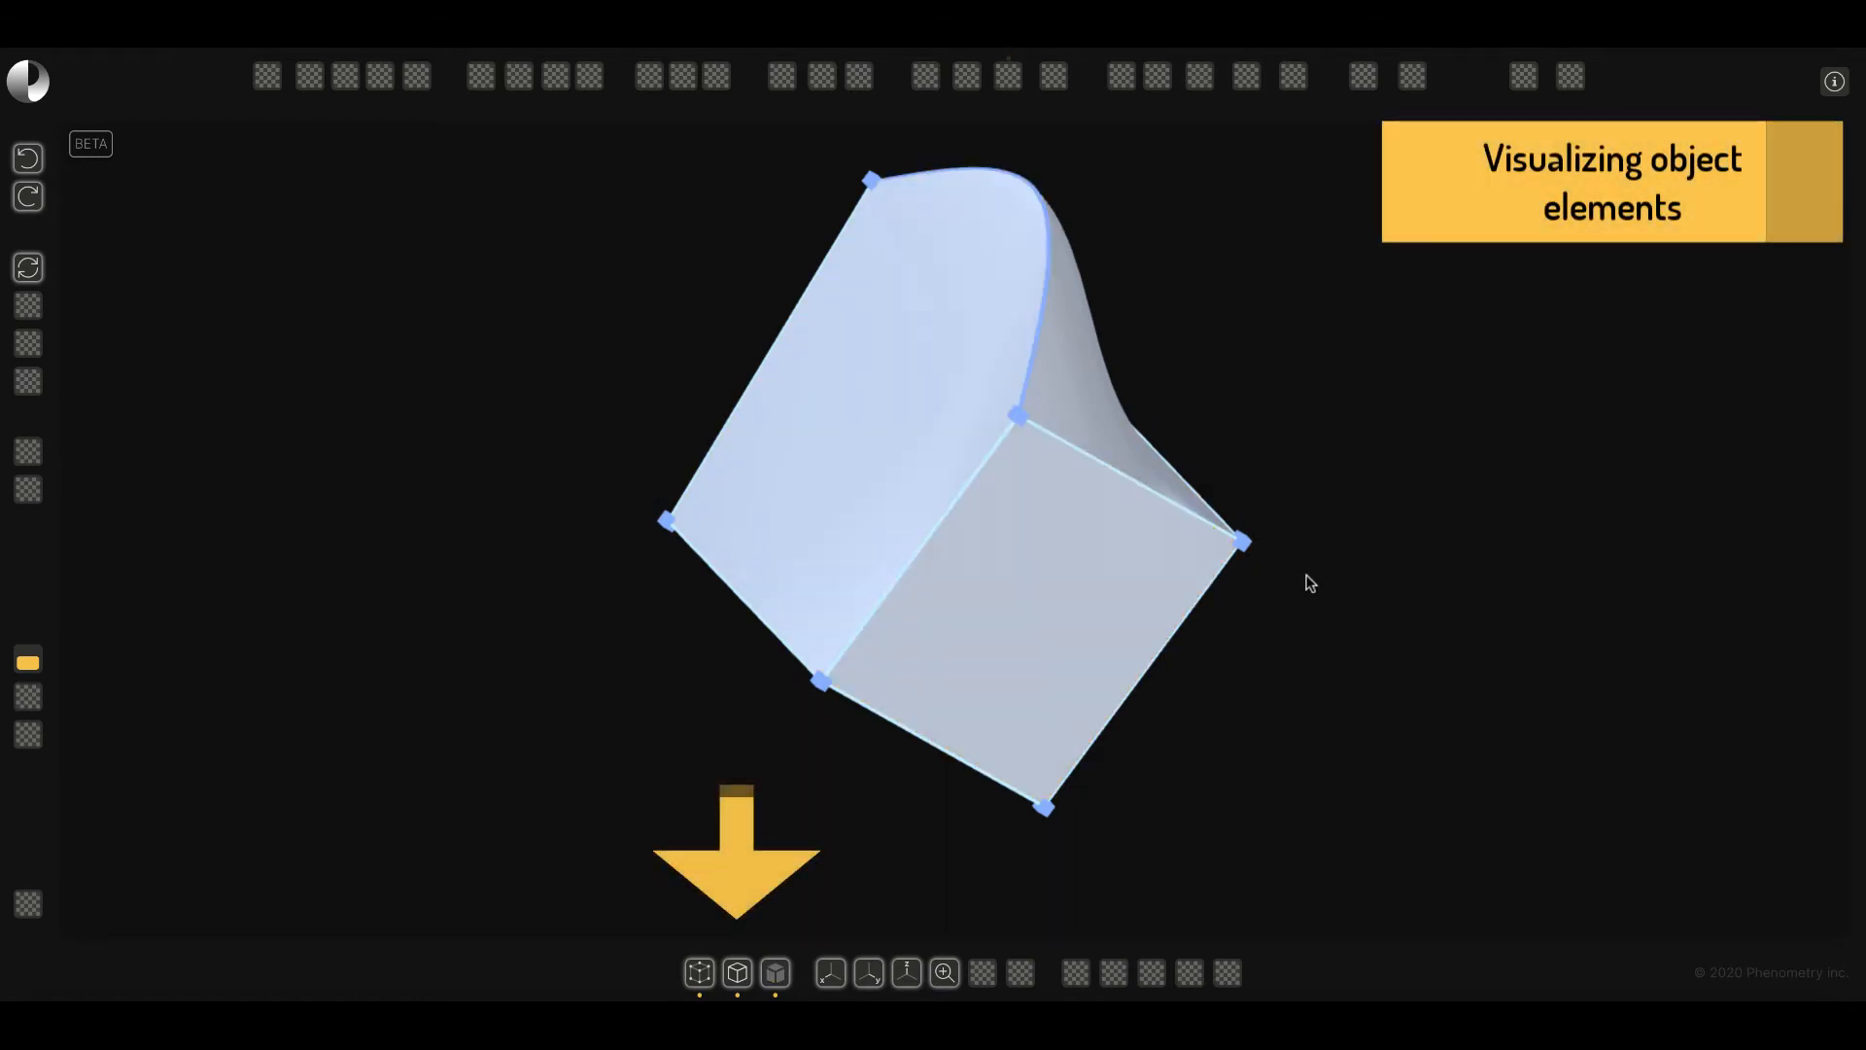
pyautogui.click(703, 975)
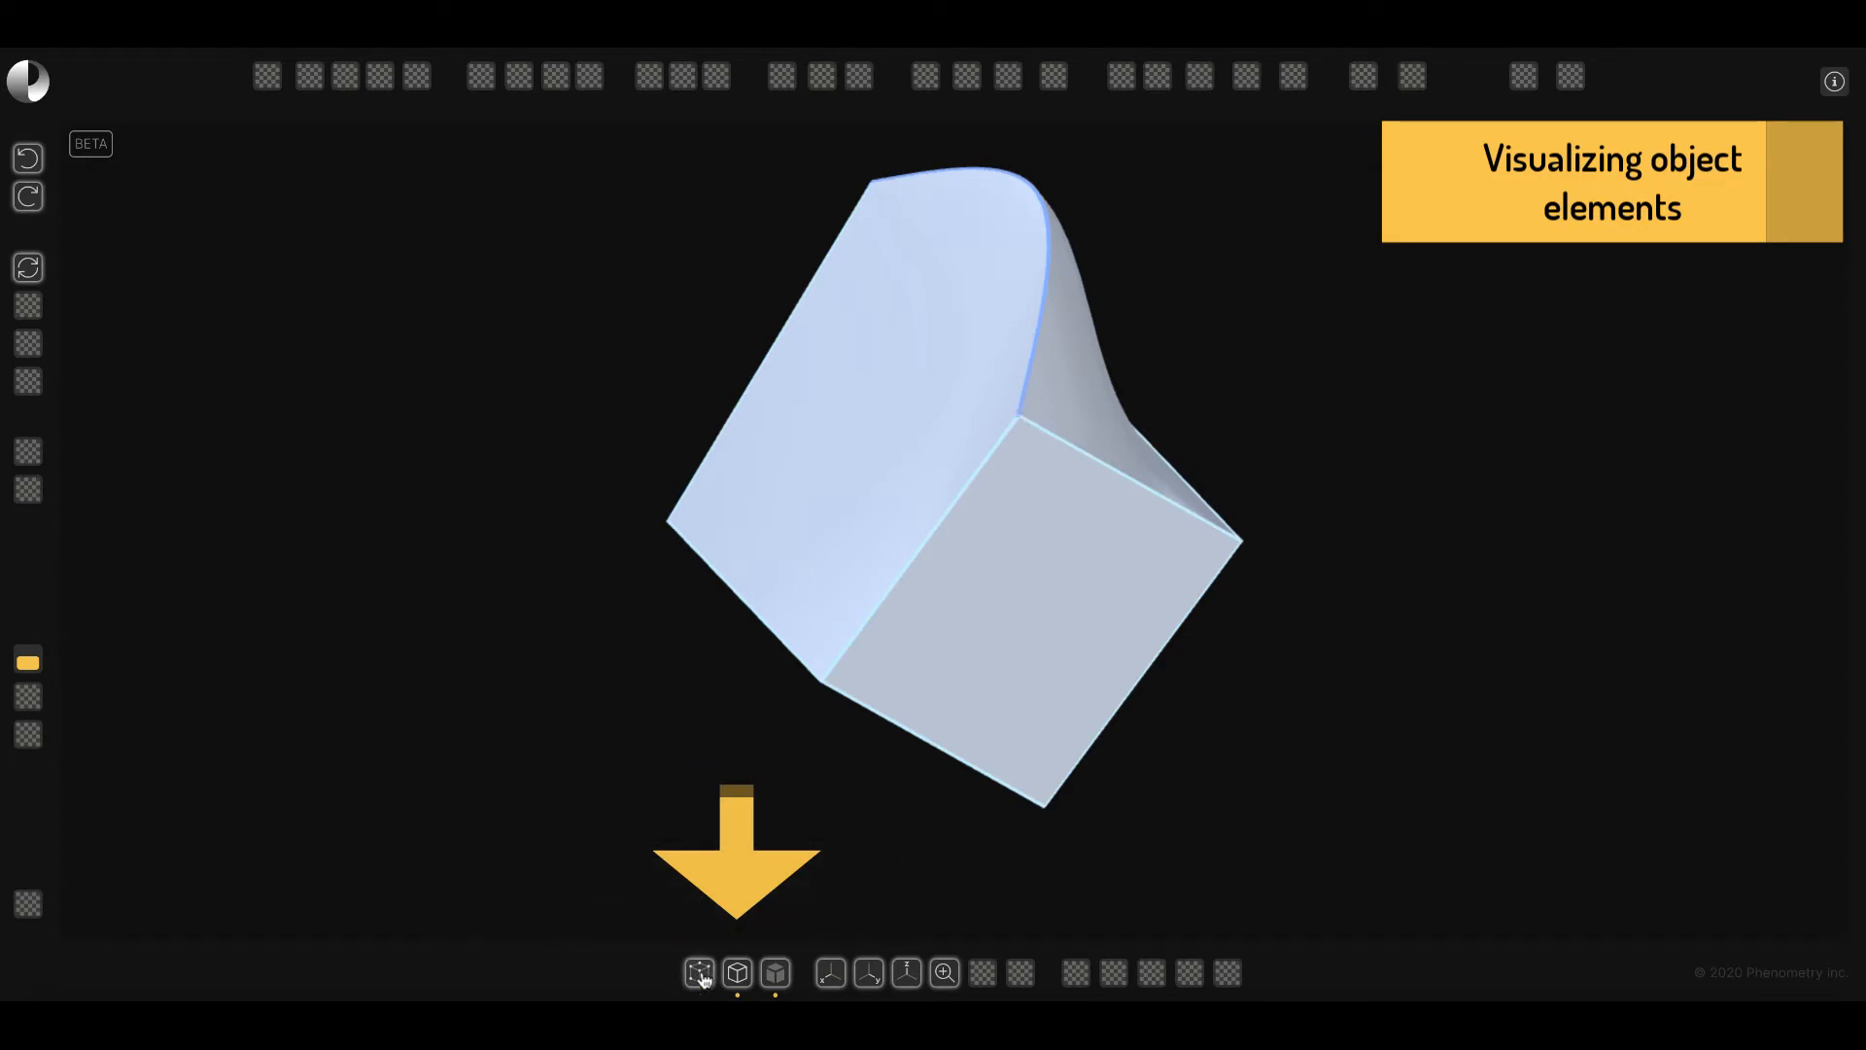
pyautogui.click(699, 973)
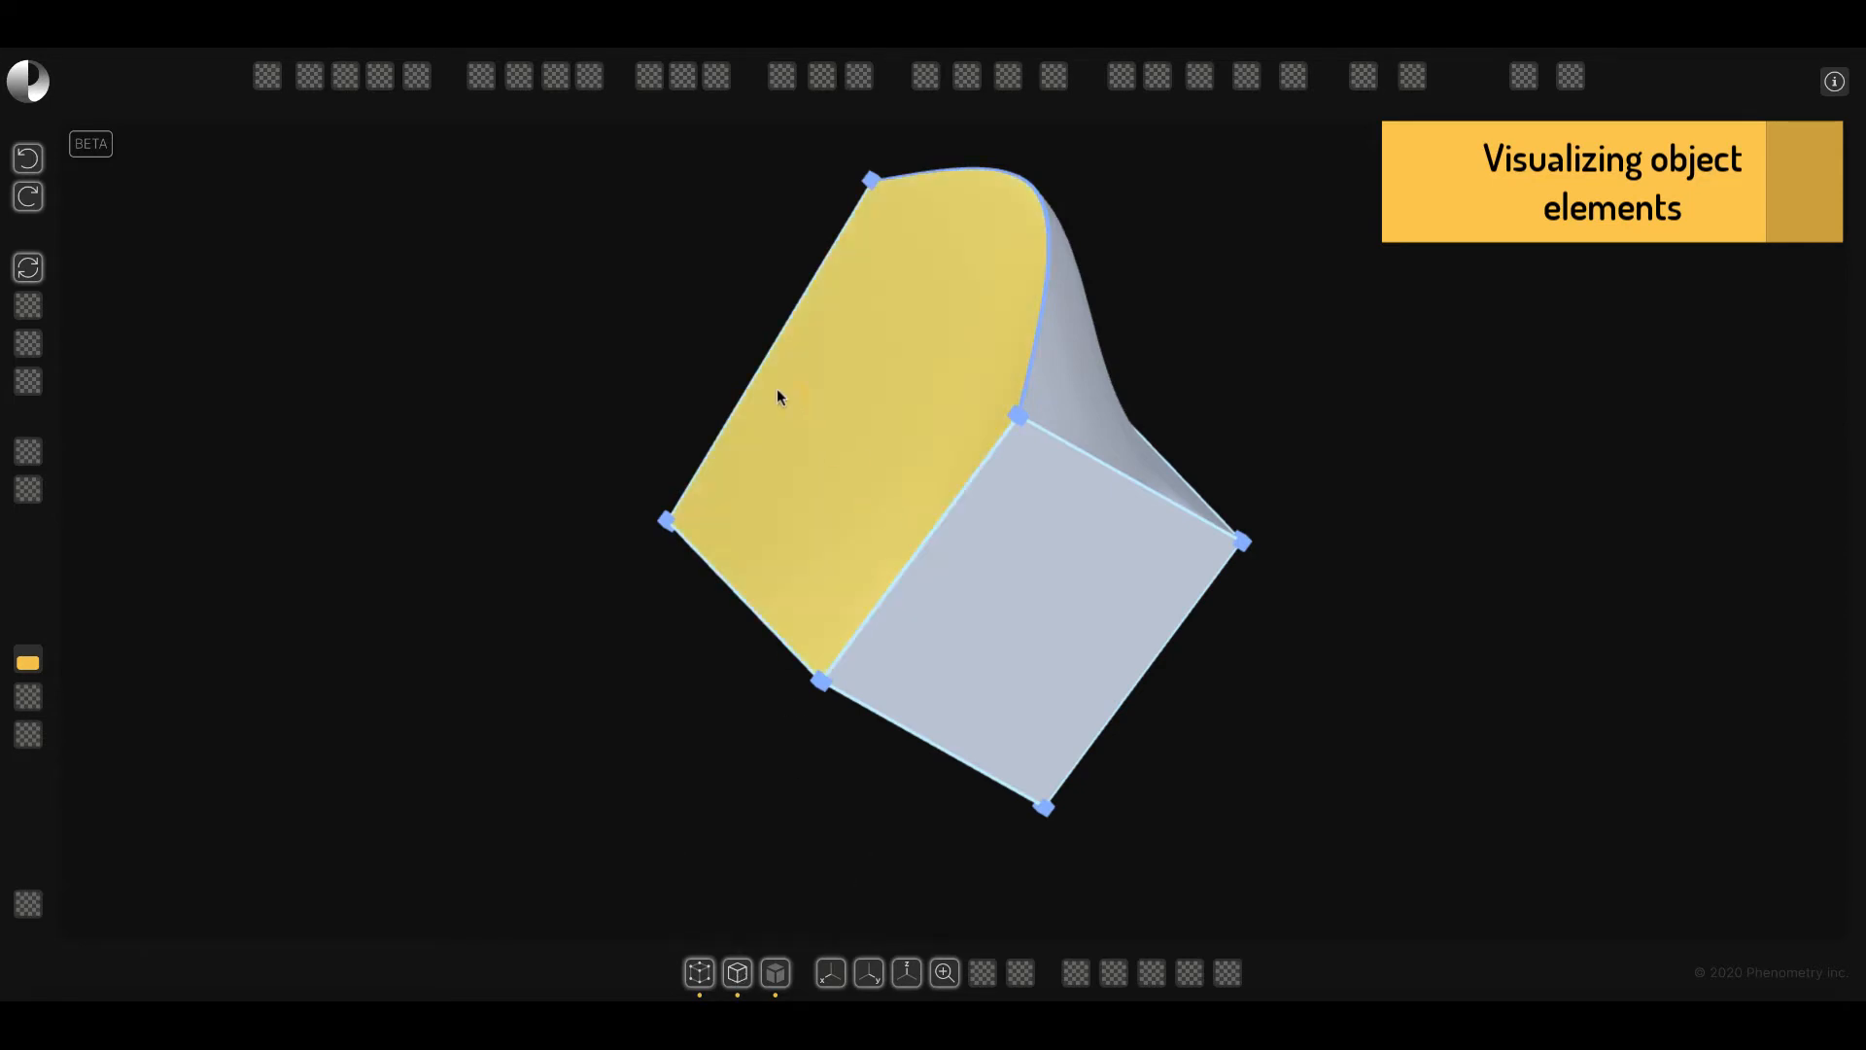
# Display the hidden edges through transparent faces and bow the edge shared by the large face and the front square face.
pyautogui.click(737, 973)
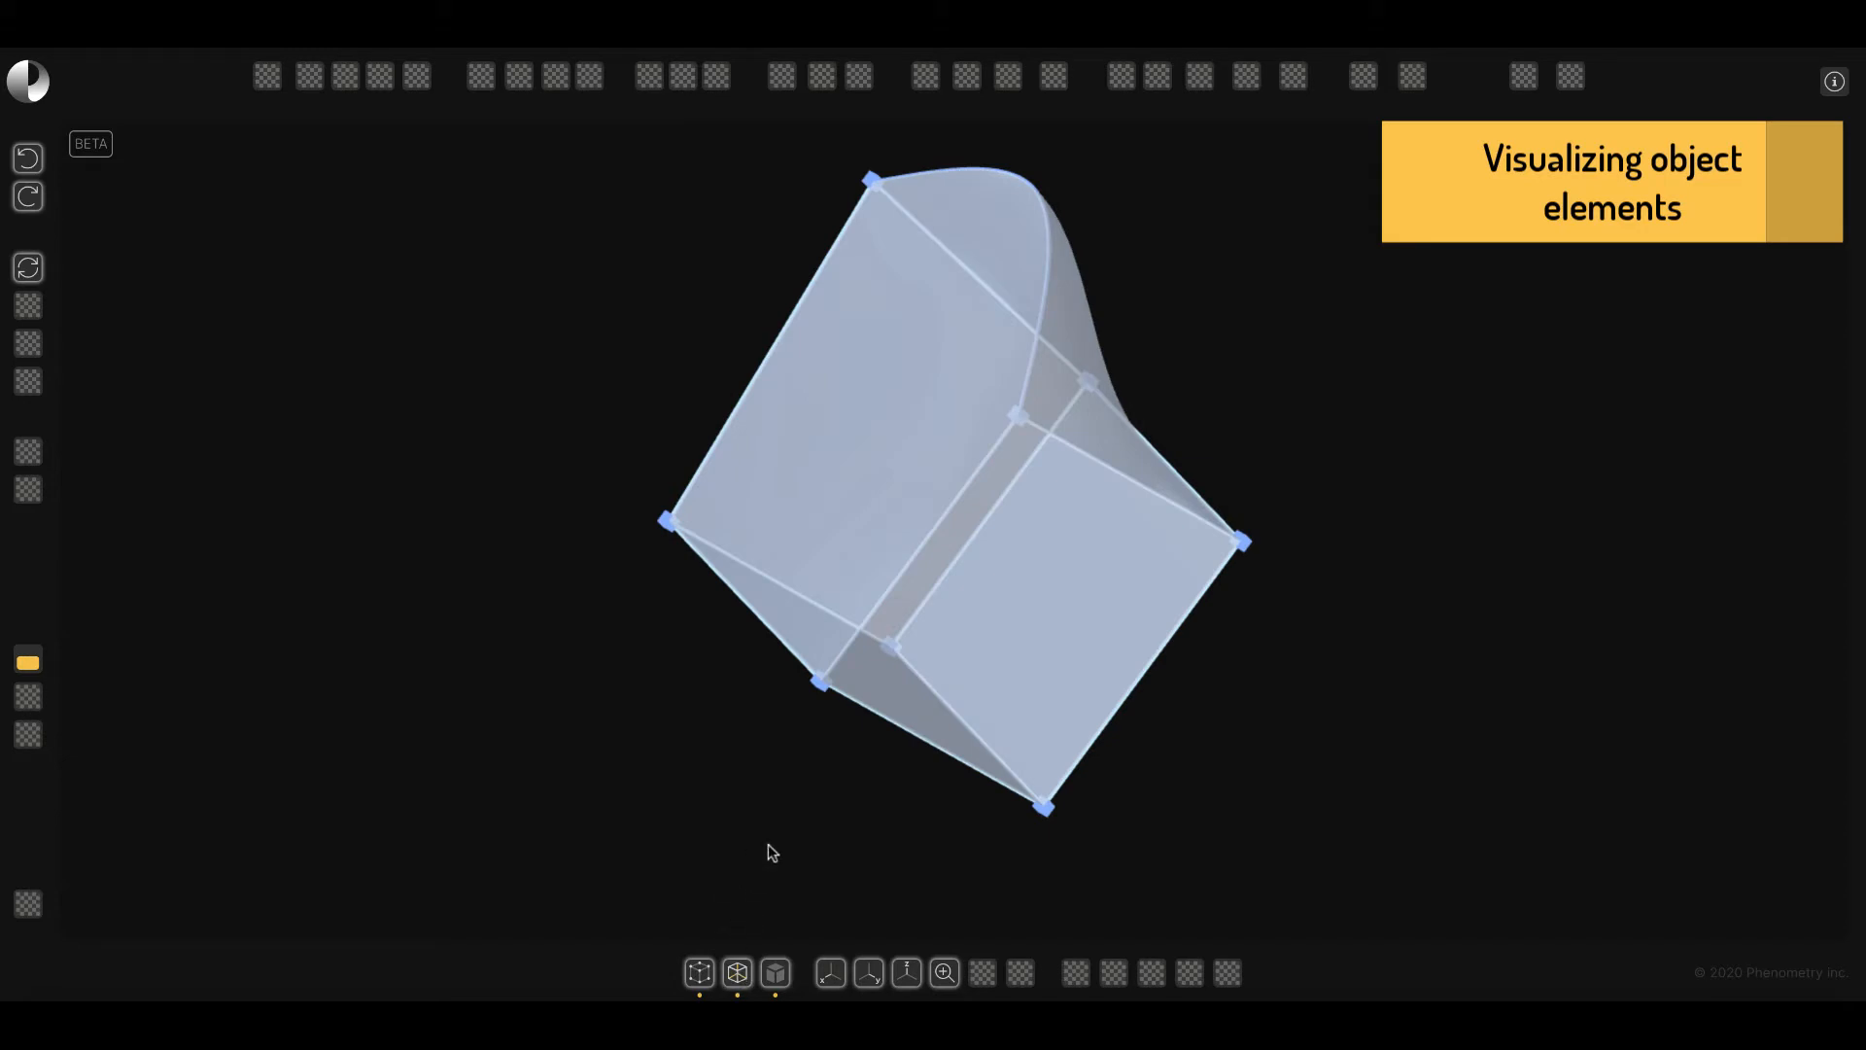
pyautogui.click(924, 532)
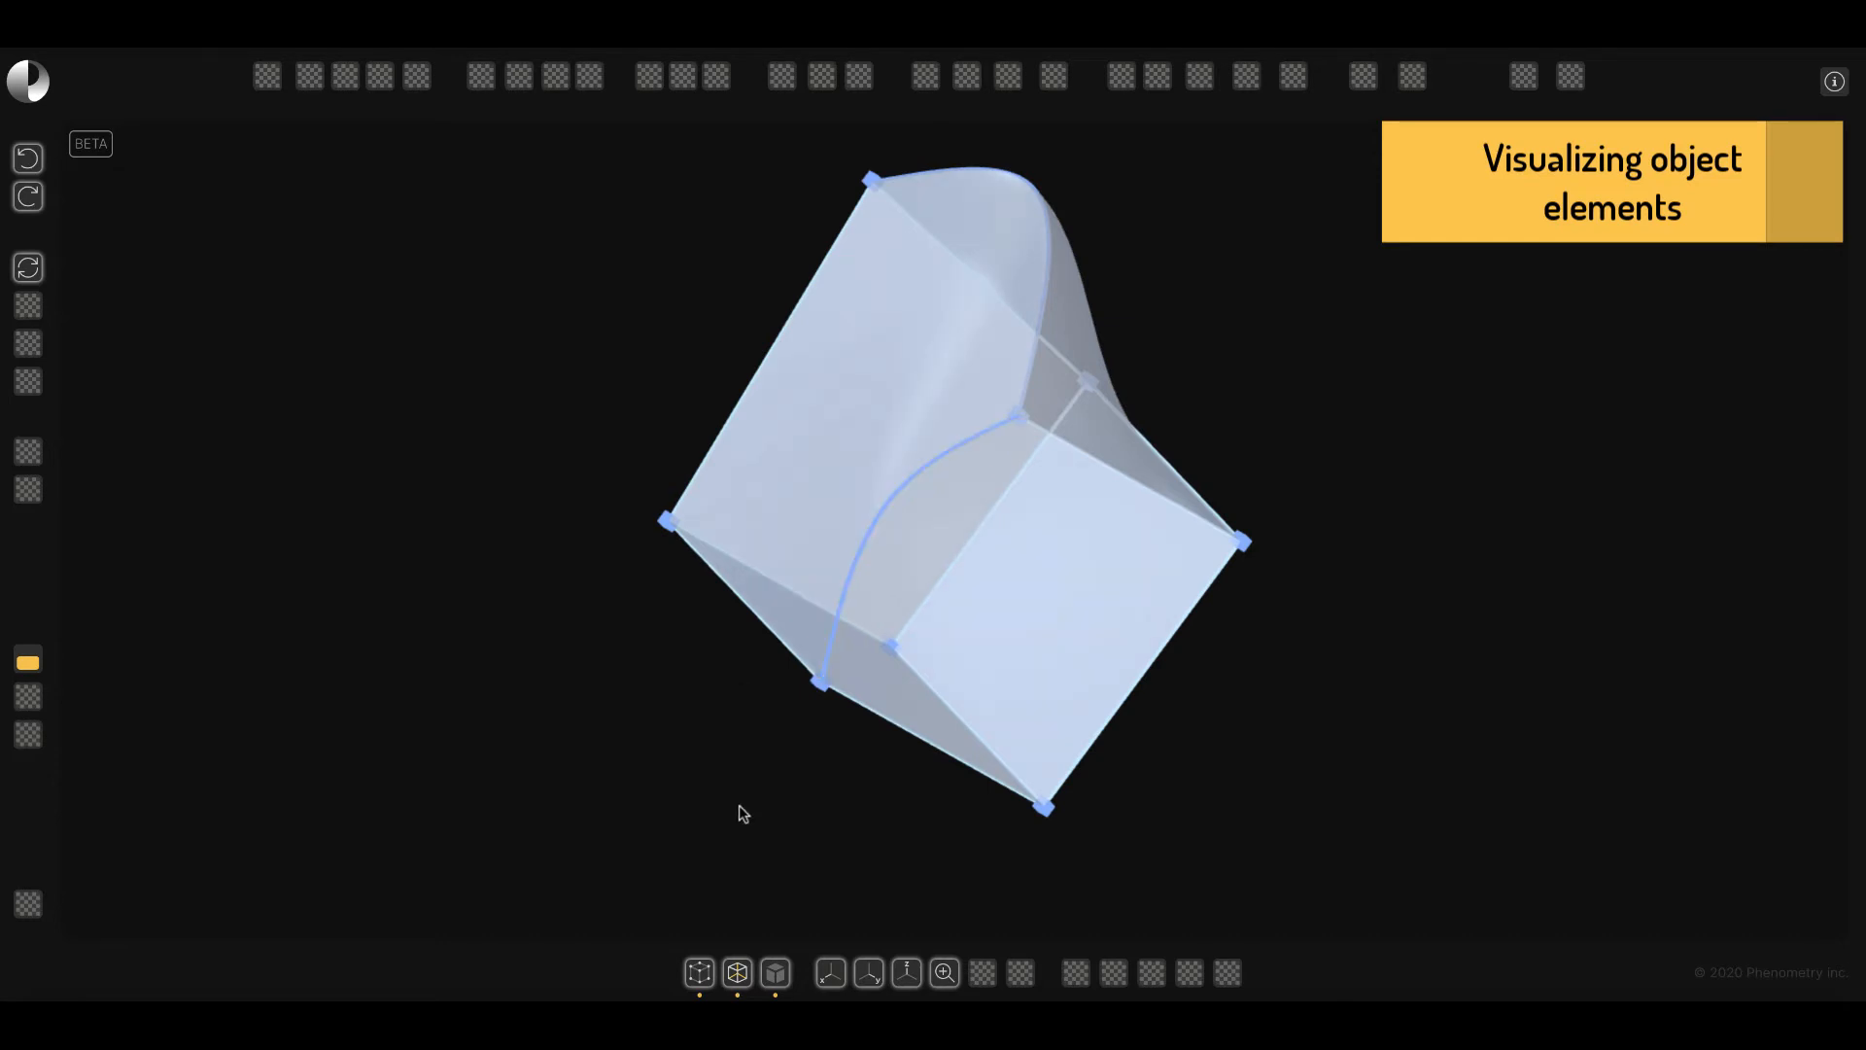
# Hide all edges to view the bare surfaces, and display the edges again.
pyautogui.click(736, 970)
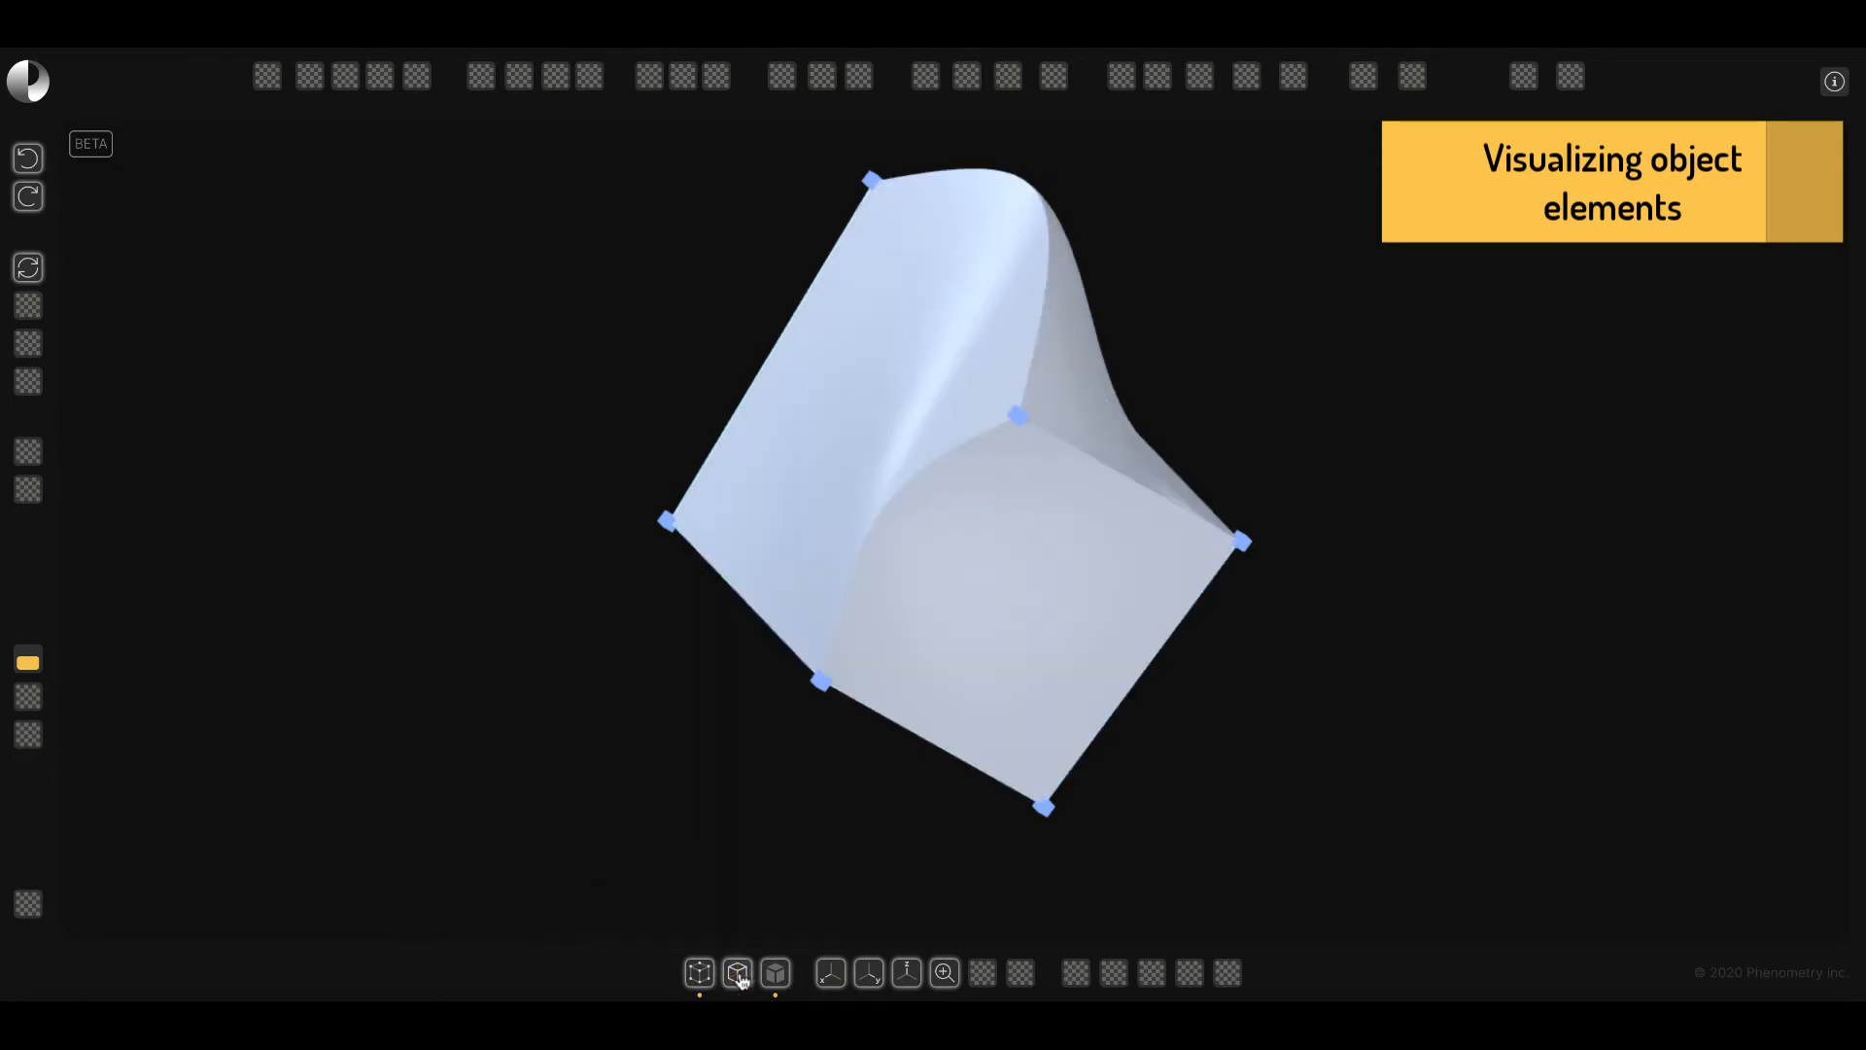
pyautogui.moveTo(1317, 719); pyautogui.dragTo(1124, 812)
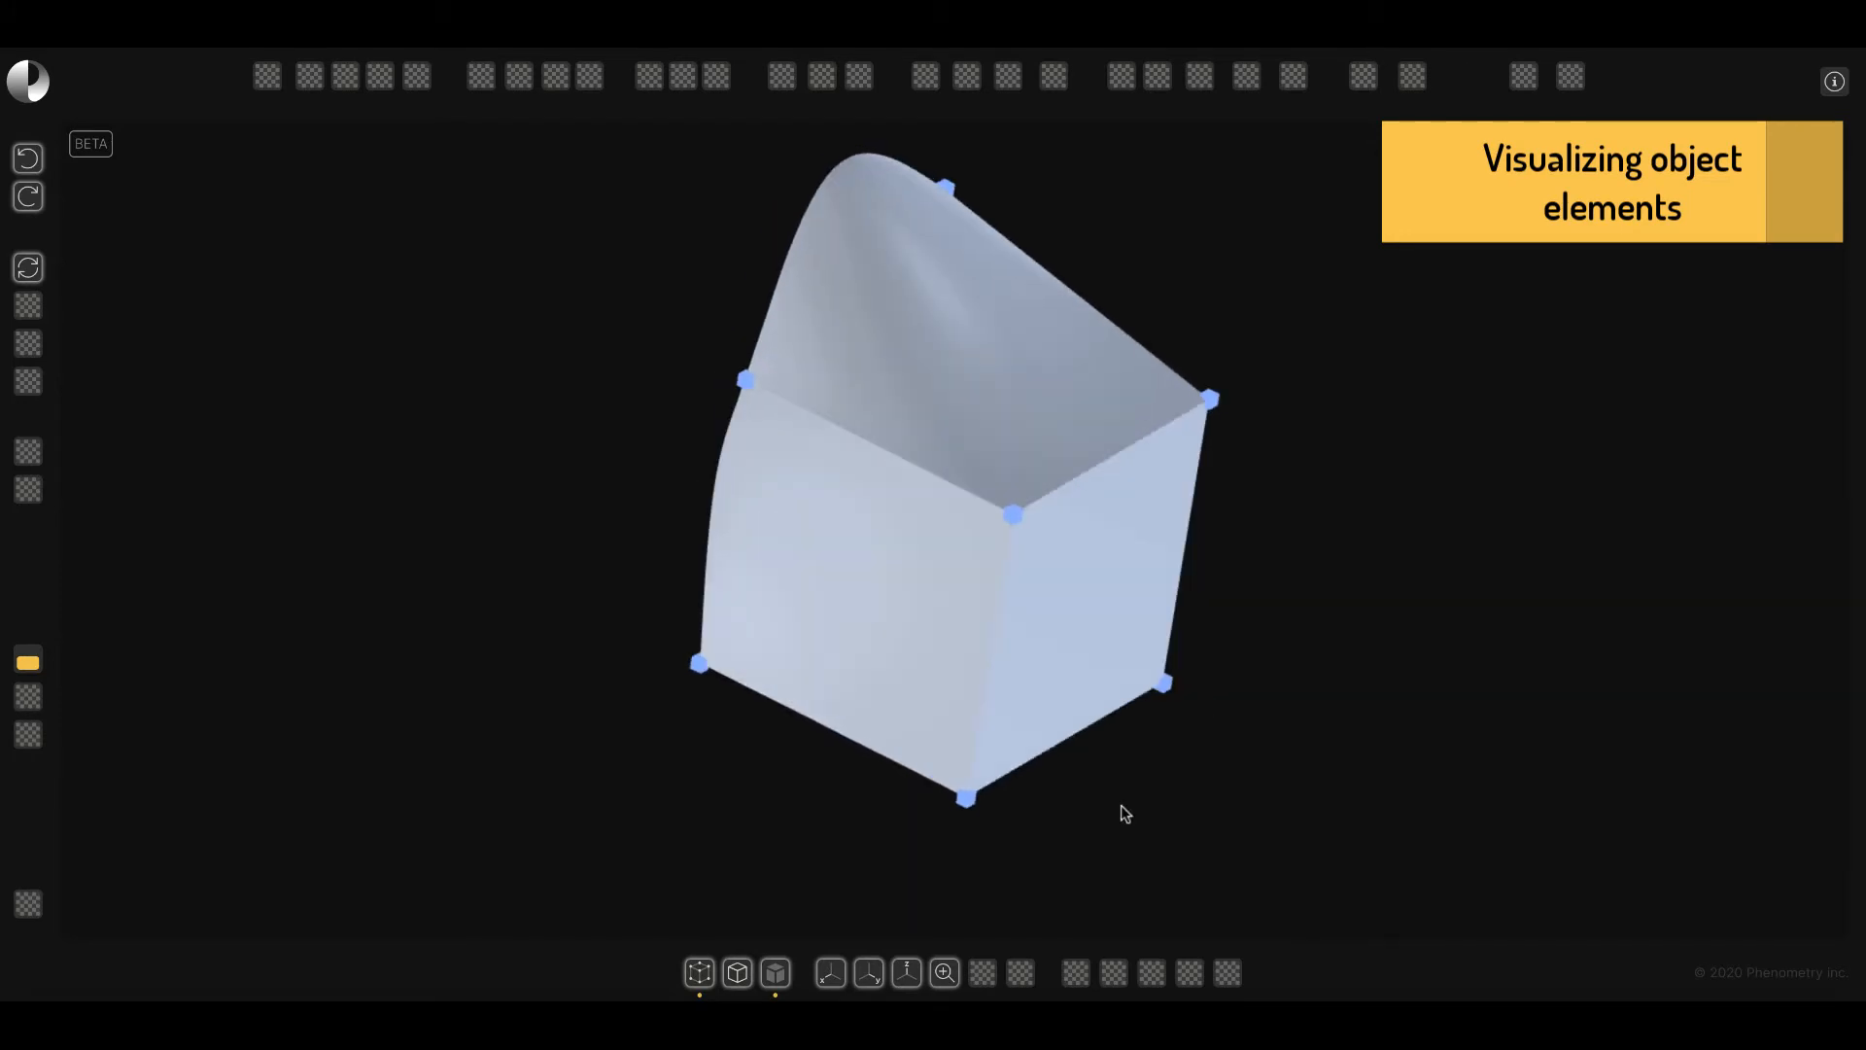
pyautogui.click(737, 972)
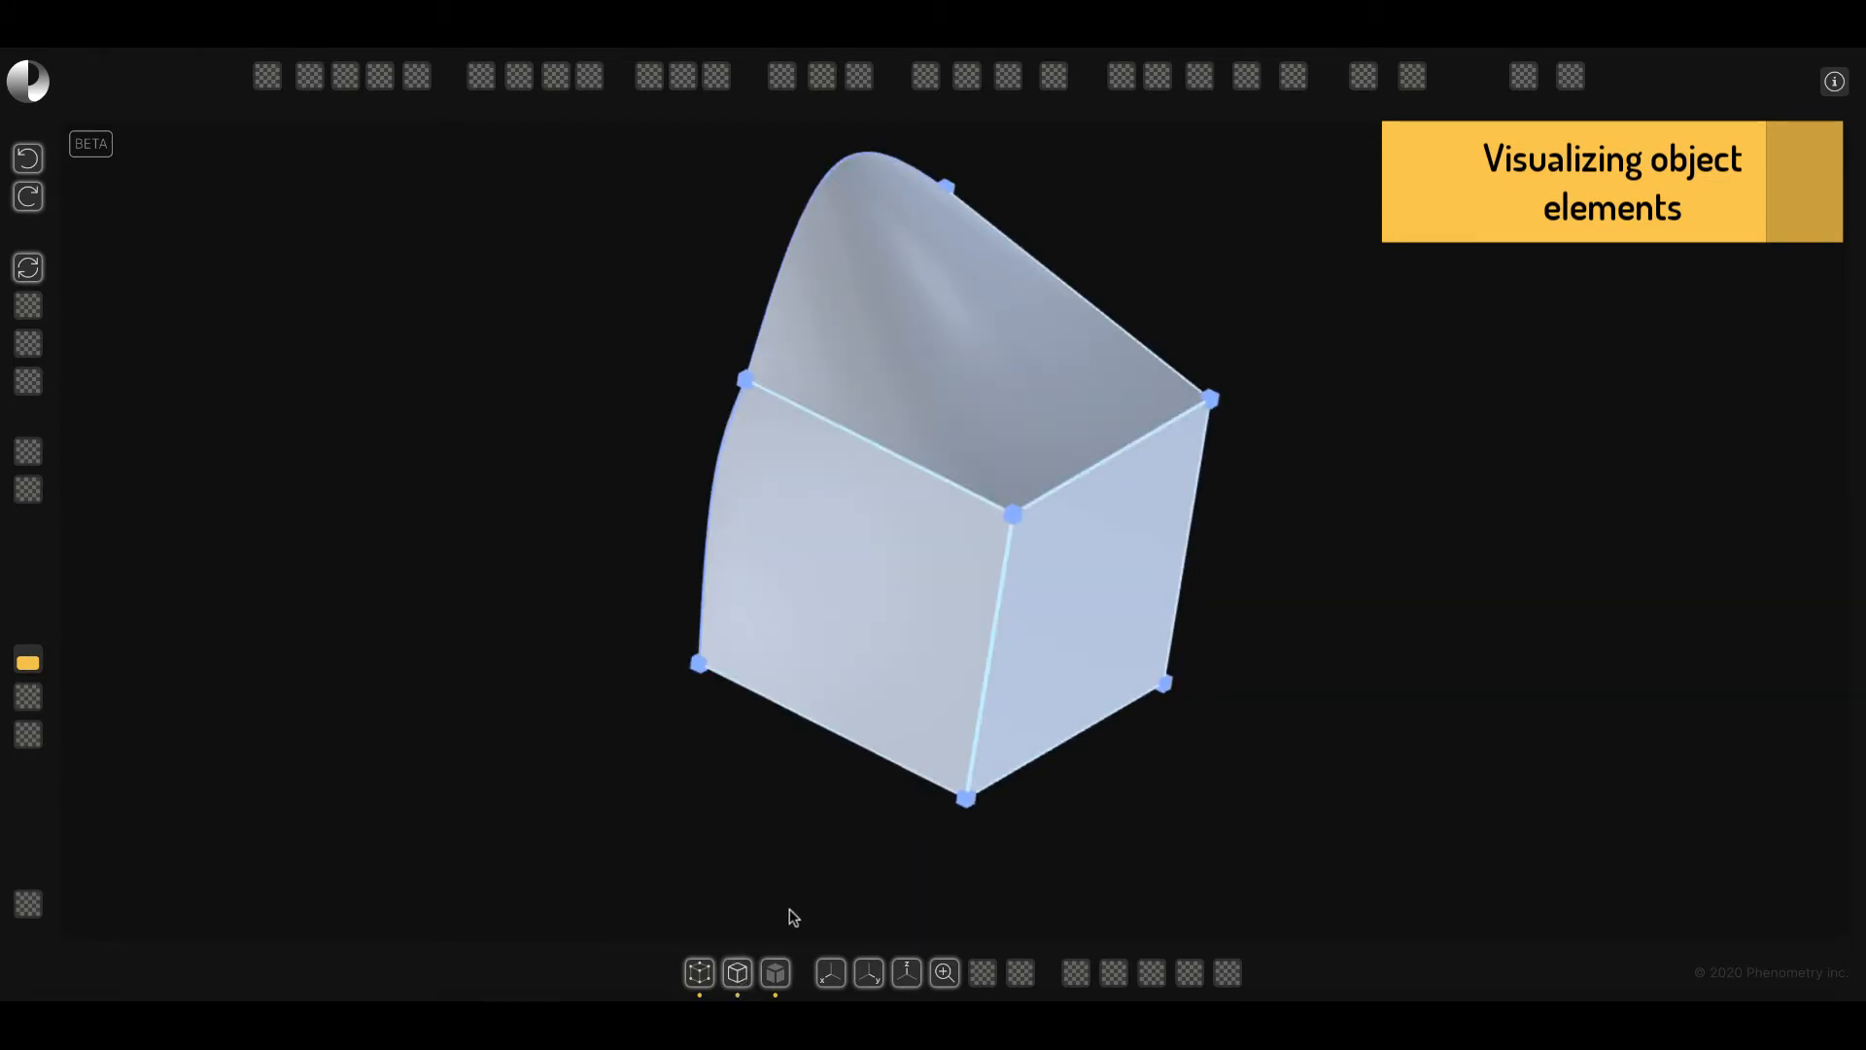
# Hide all faces to view the object as a wireframe, and display the faces again.
pyautogui.click(775, 973)
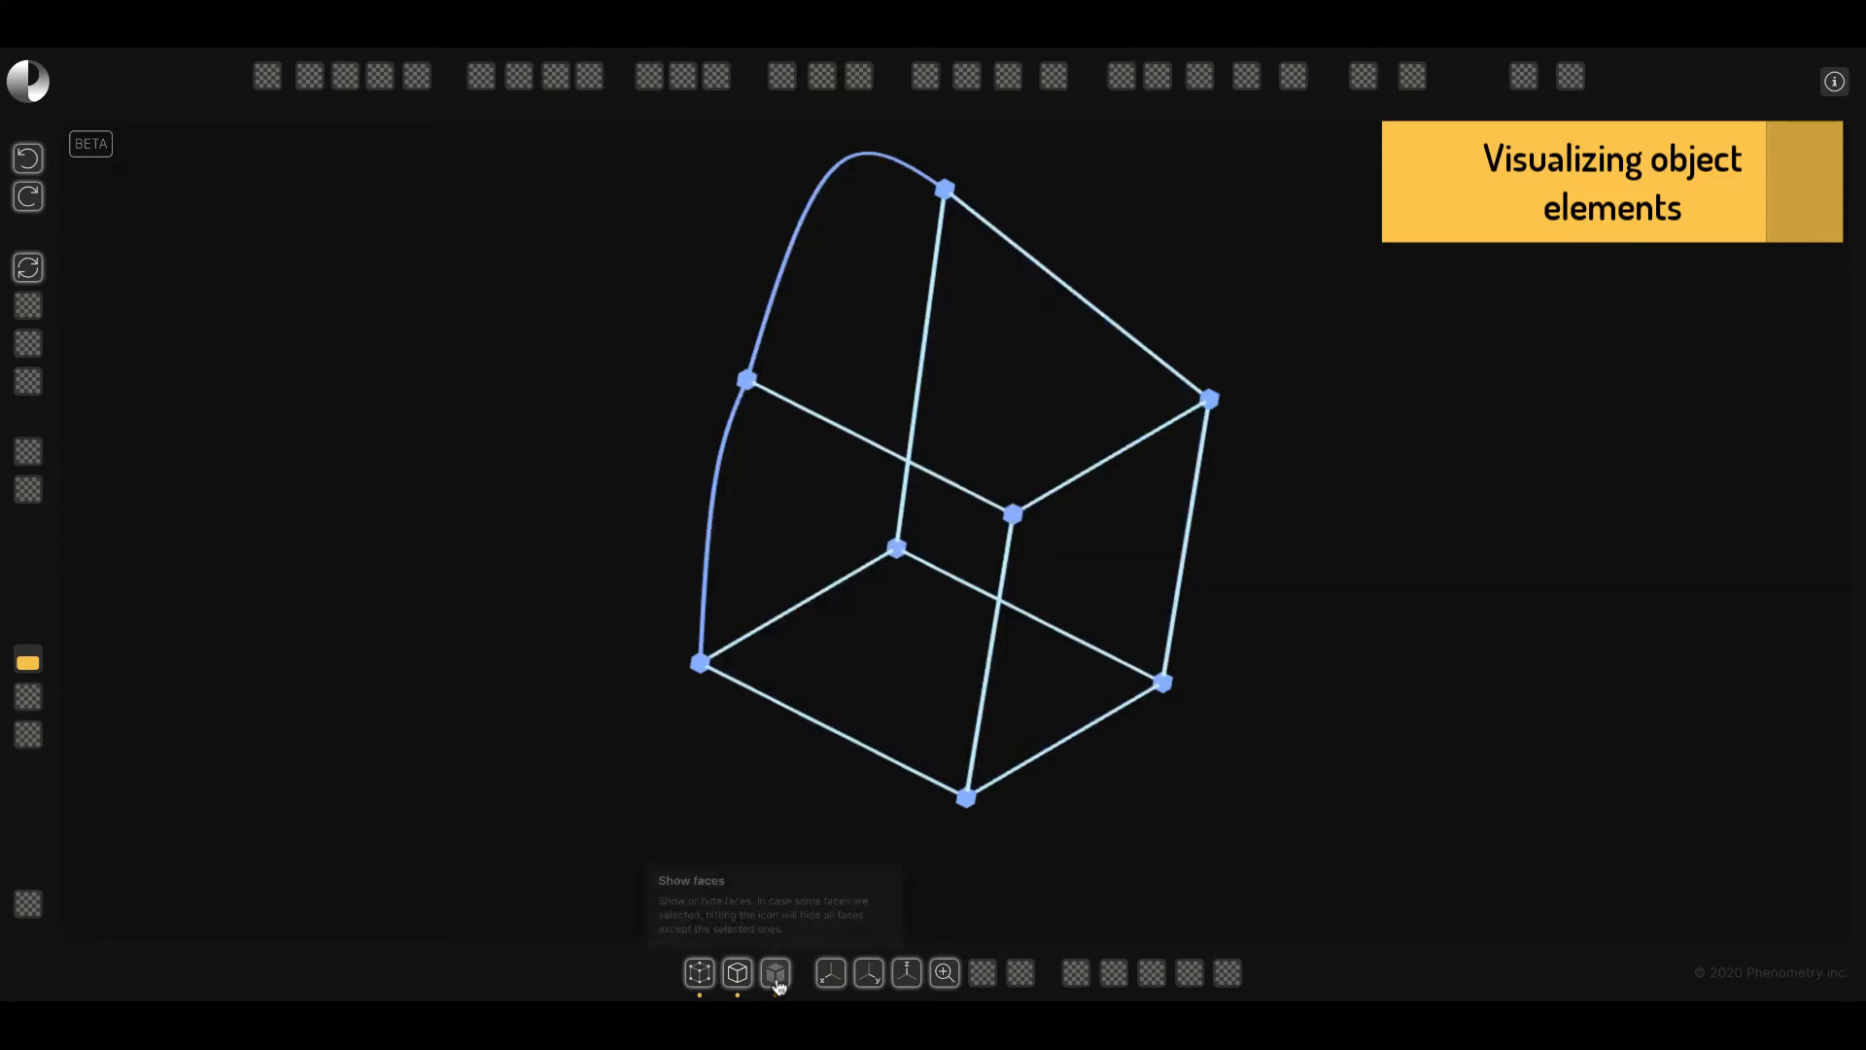
pyautogui.moveTo(821, 861)
pyautogui.mouseDown()
pyautogui.moveTo(716, 838)
pyautogui.moveTo(816, 845)
pyautogui.mouseUp()
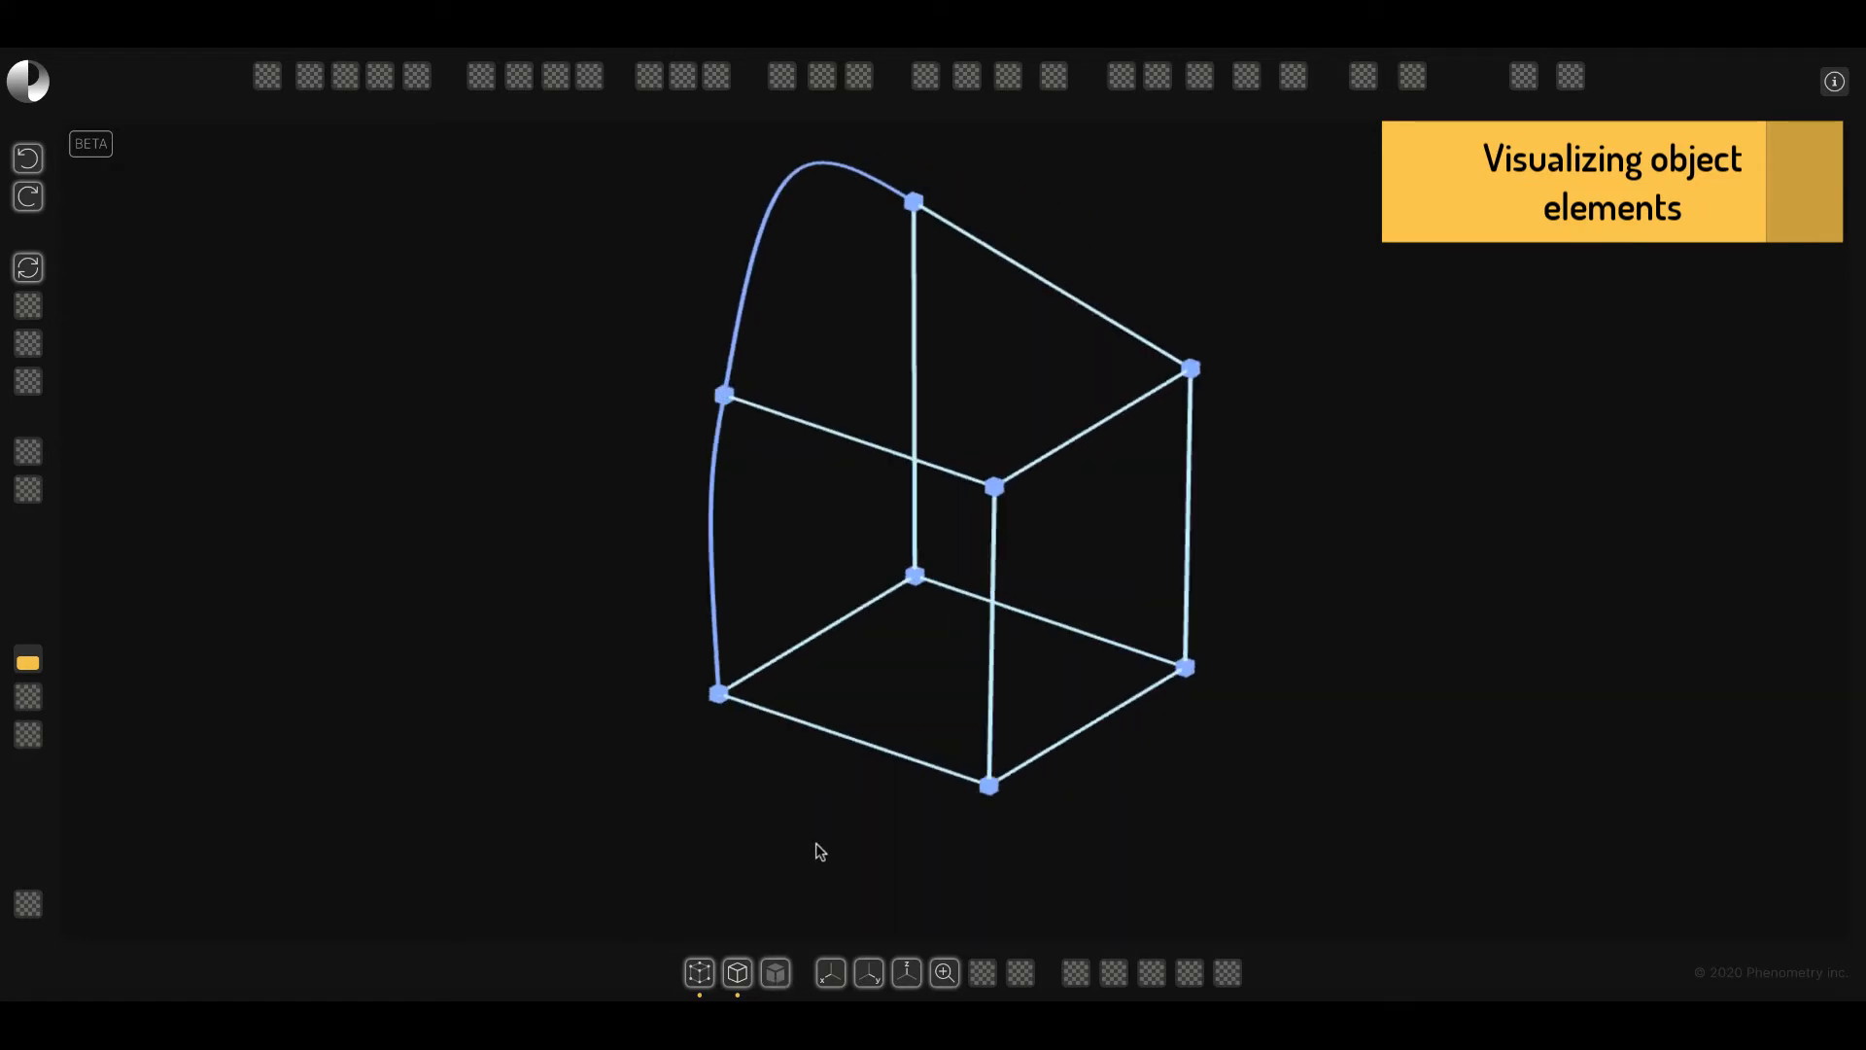
pyautogui.click(776, 973)
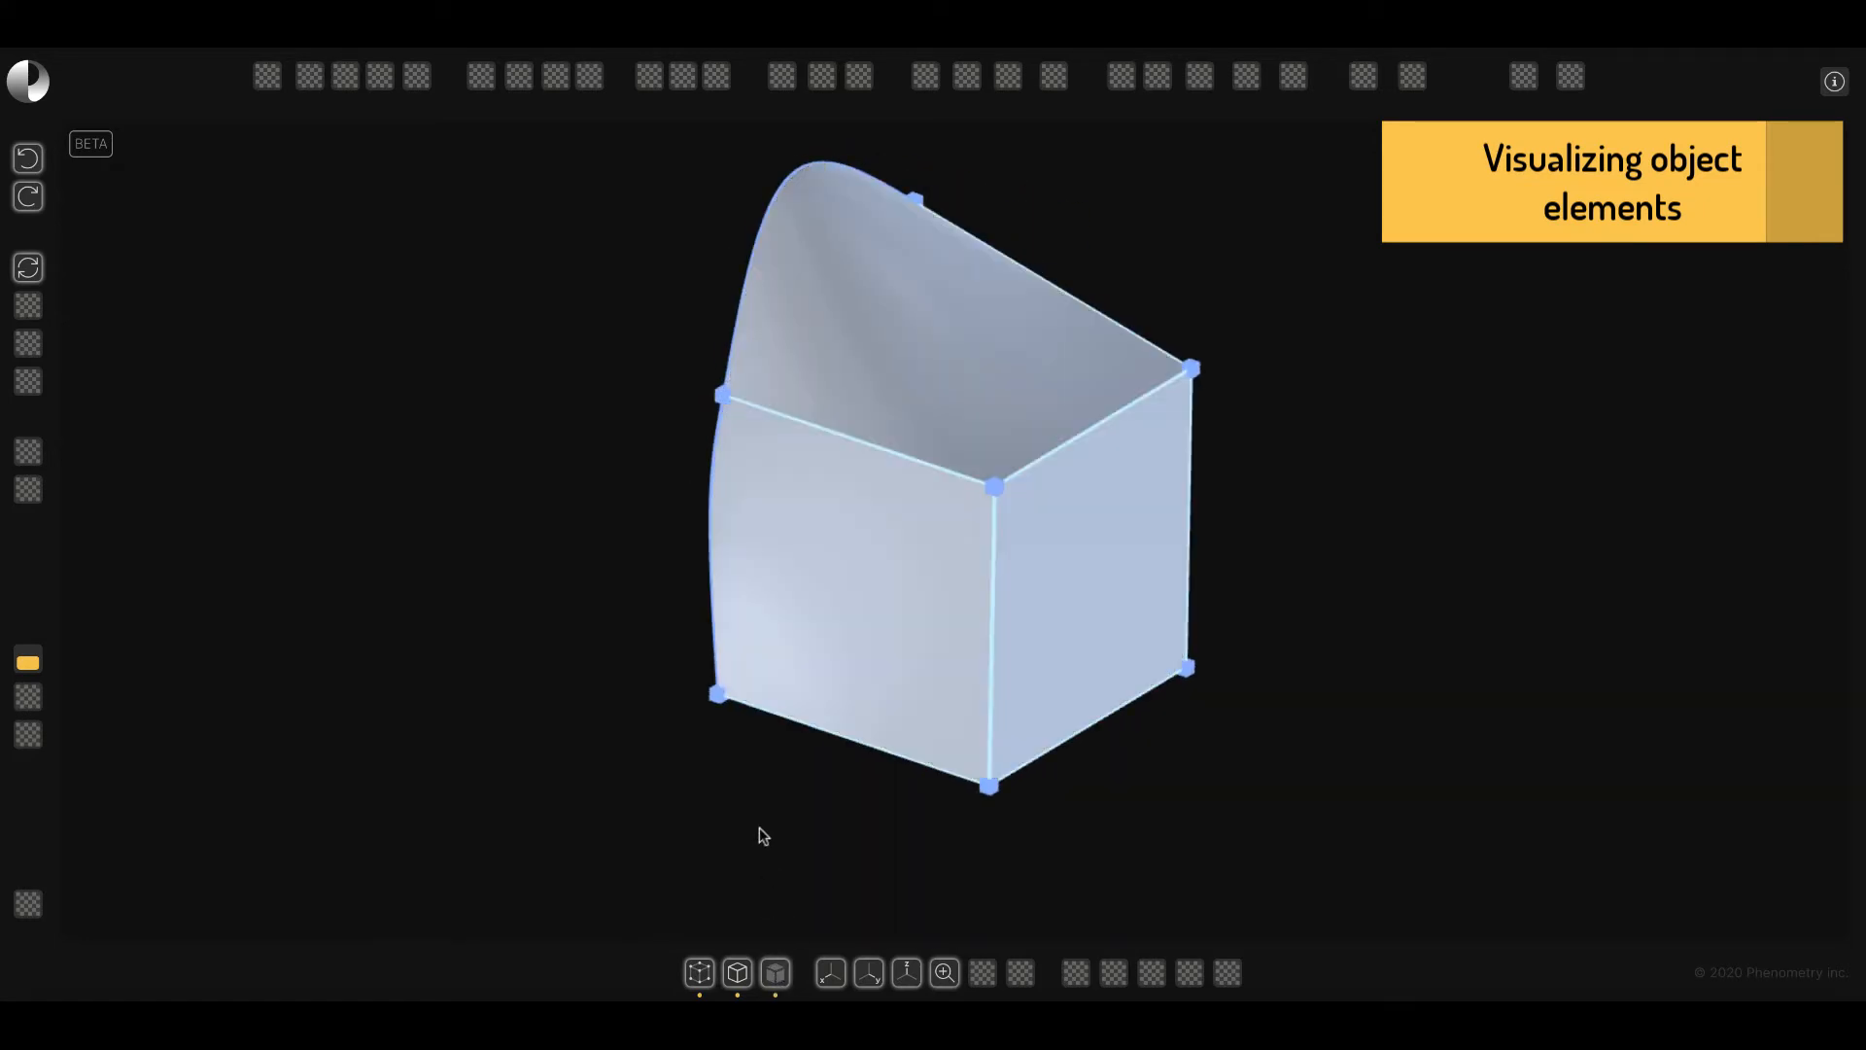
# Isolate two adjacent side faces by hiding all unselected faces, inspect them, and restore the display of all faces.
pyautogui.click(883, 579)
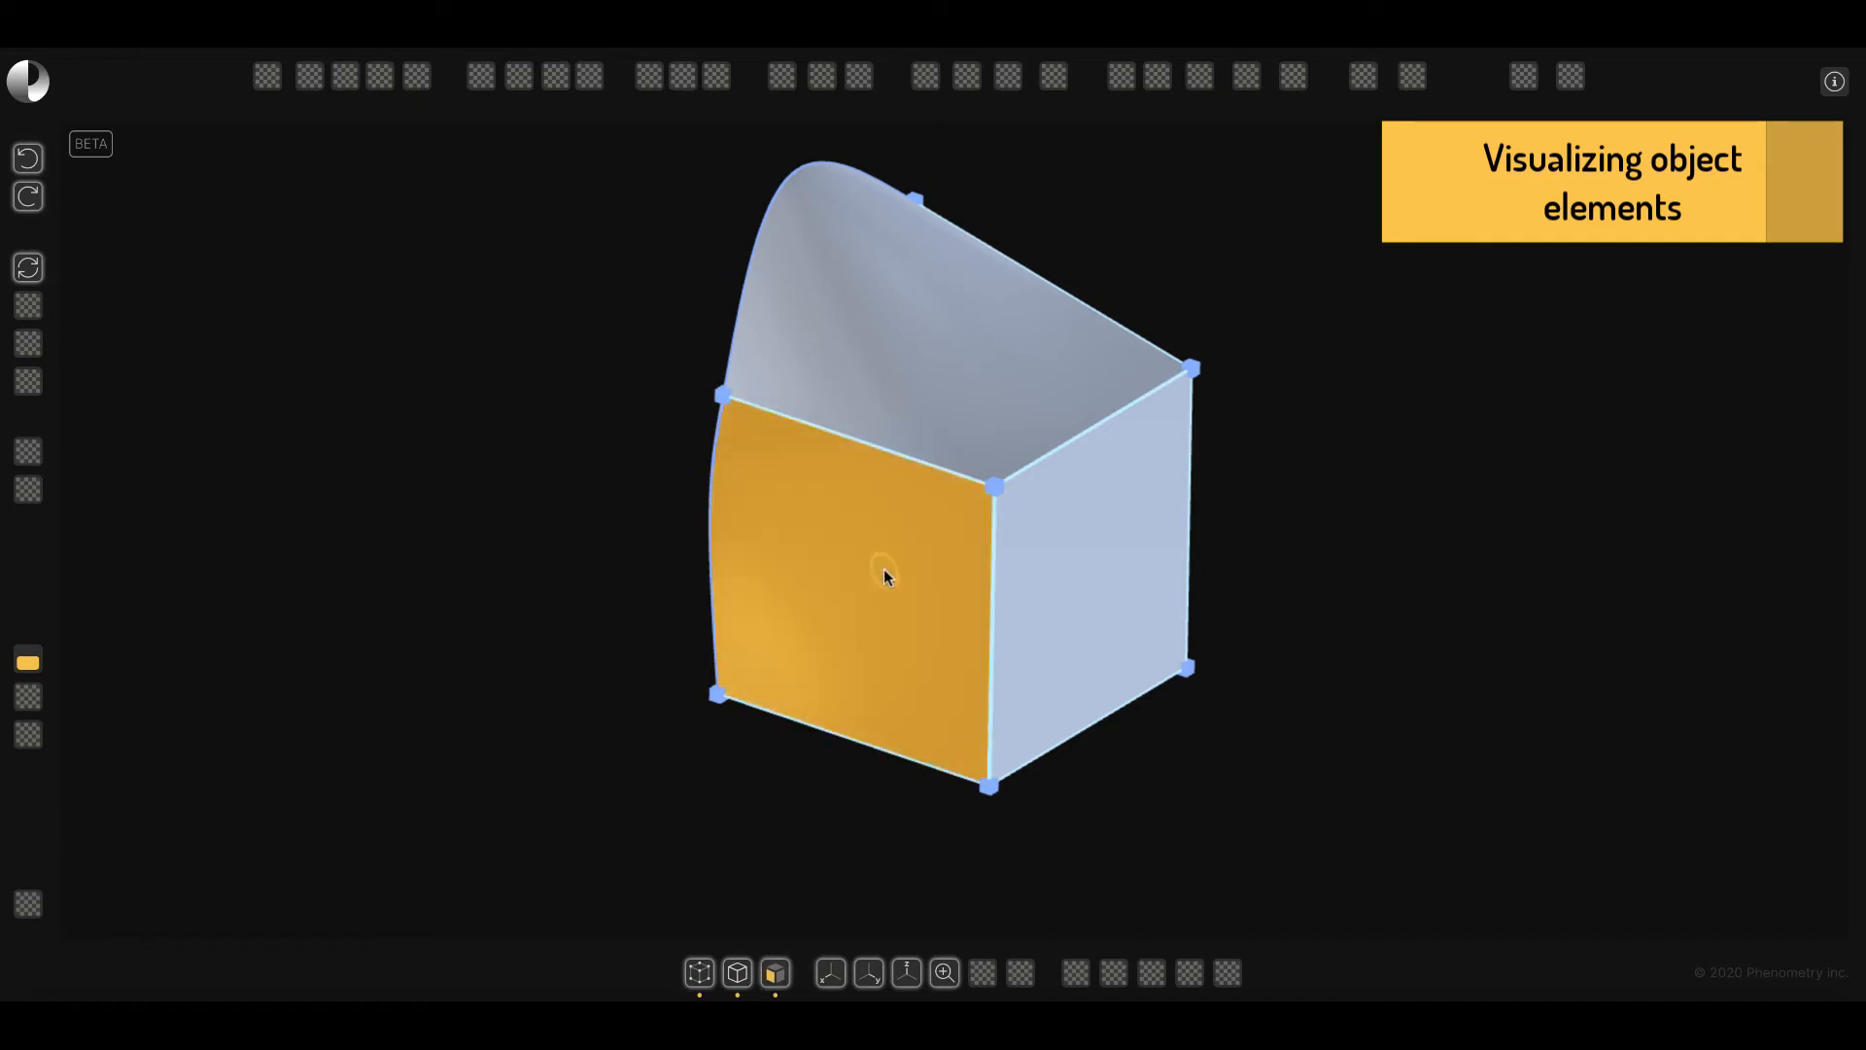
pyautogui.click(1078, 592)
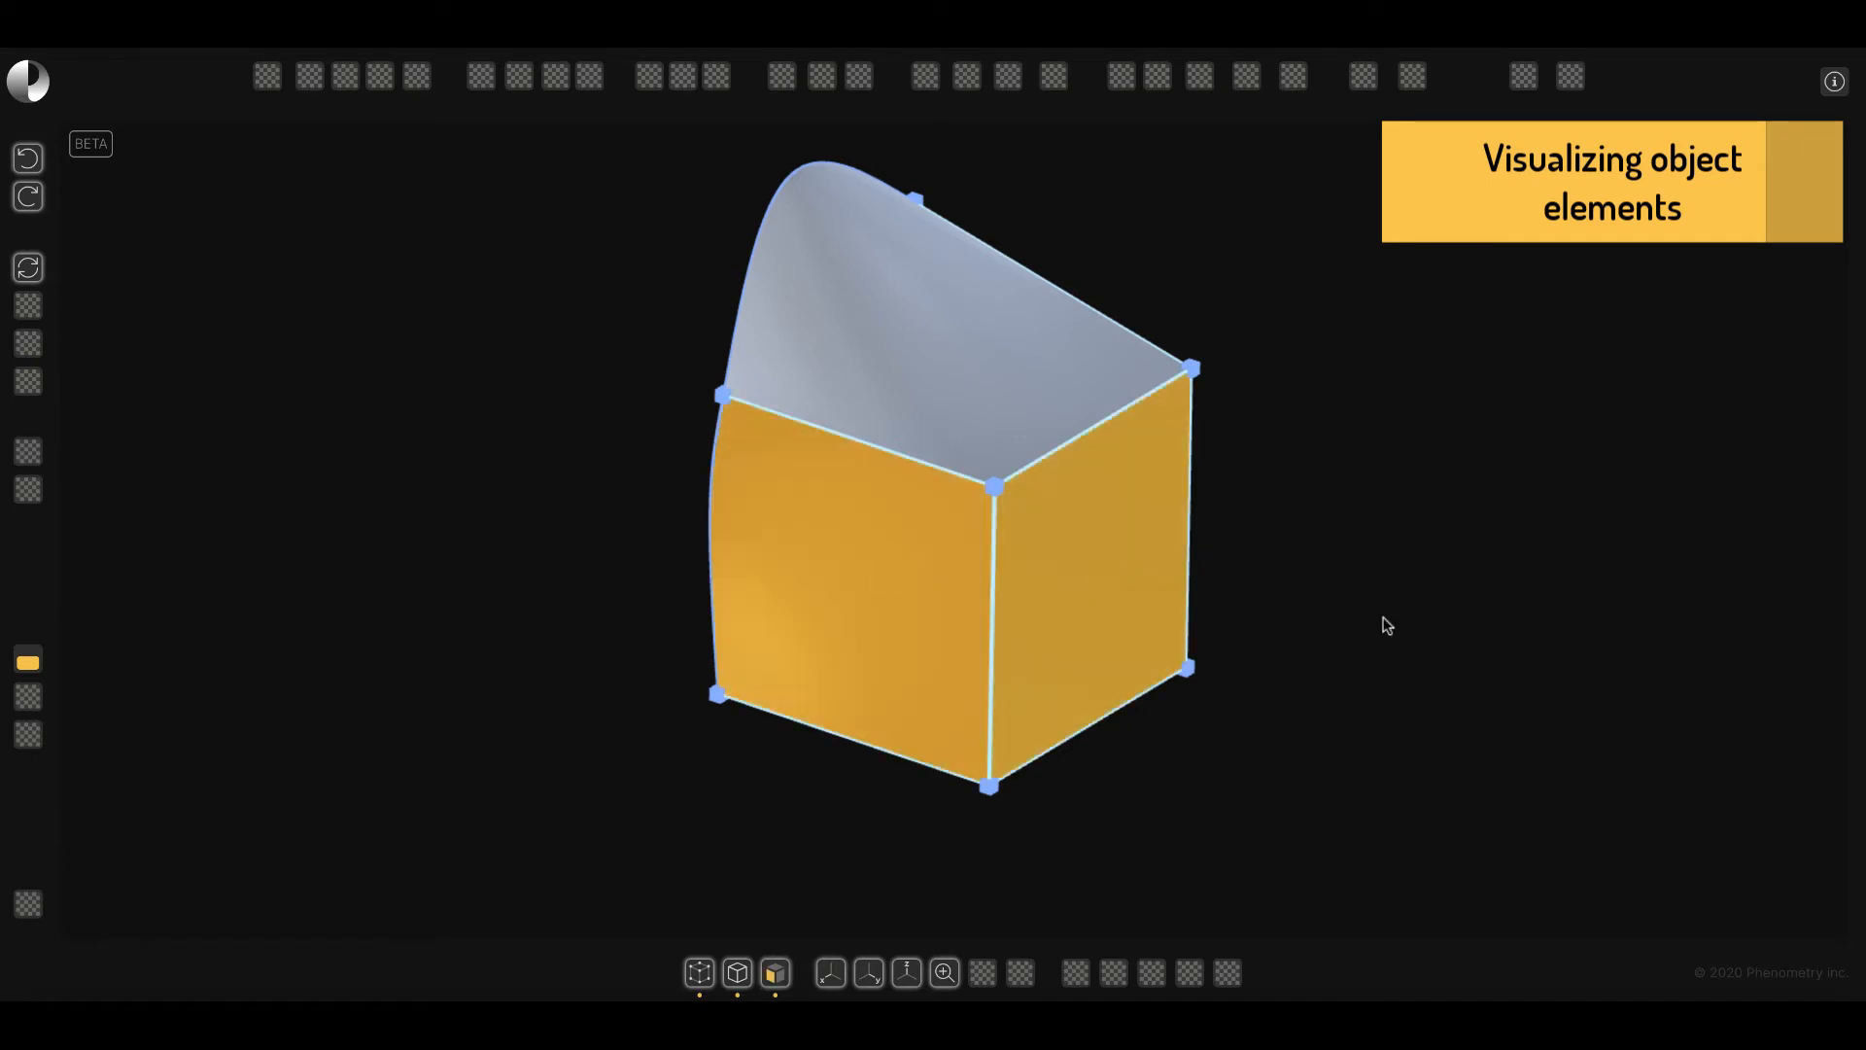
pyautogui.click(775, 973)
pyautogui.moveTo(807, 844); pyautogui.dragTo(511, 882)
pyautogui.click(651, 661)
pyautogui.moveTo(651, 661)
pyautogui.mouseDown()
pyautogui.moveTo(587, 703)
pyautogui.moveTo(646, 698)
pyautogui.mouseUp()
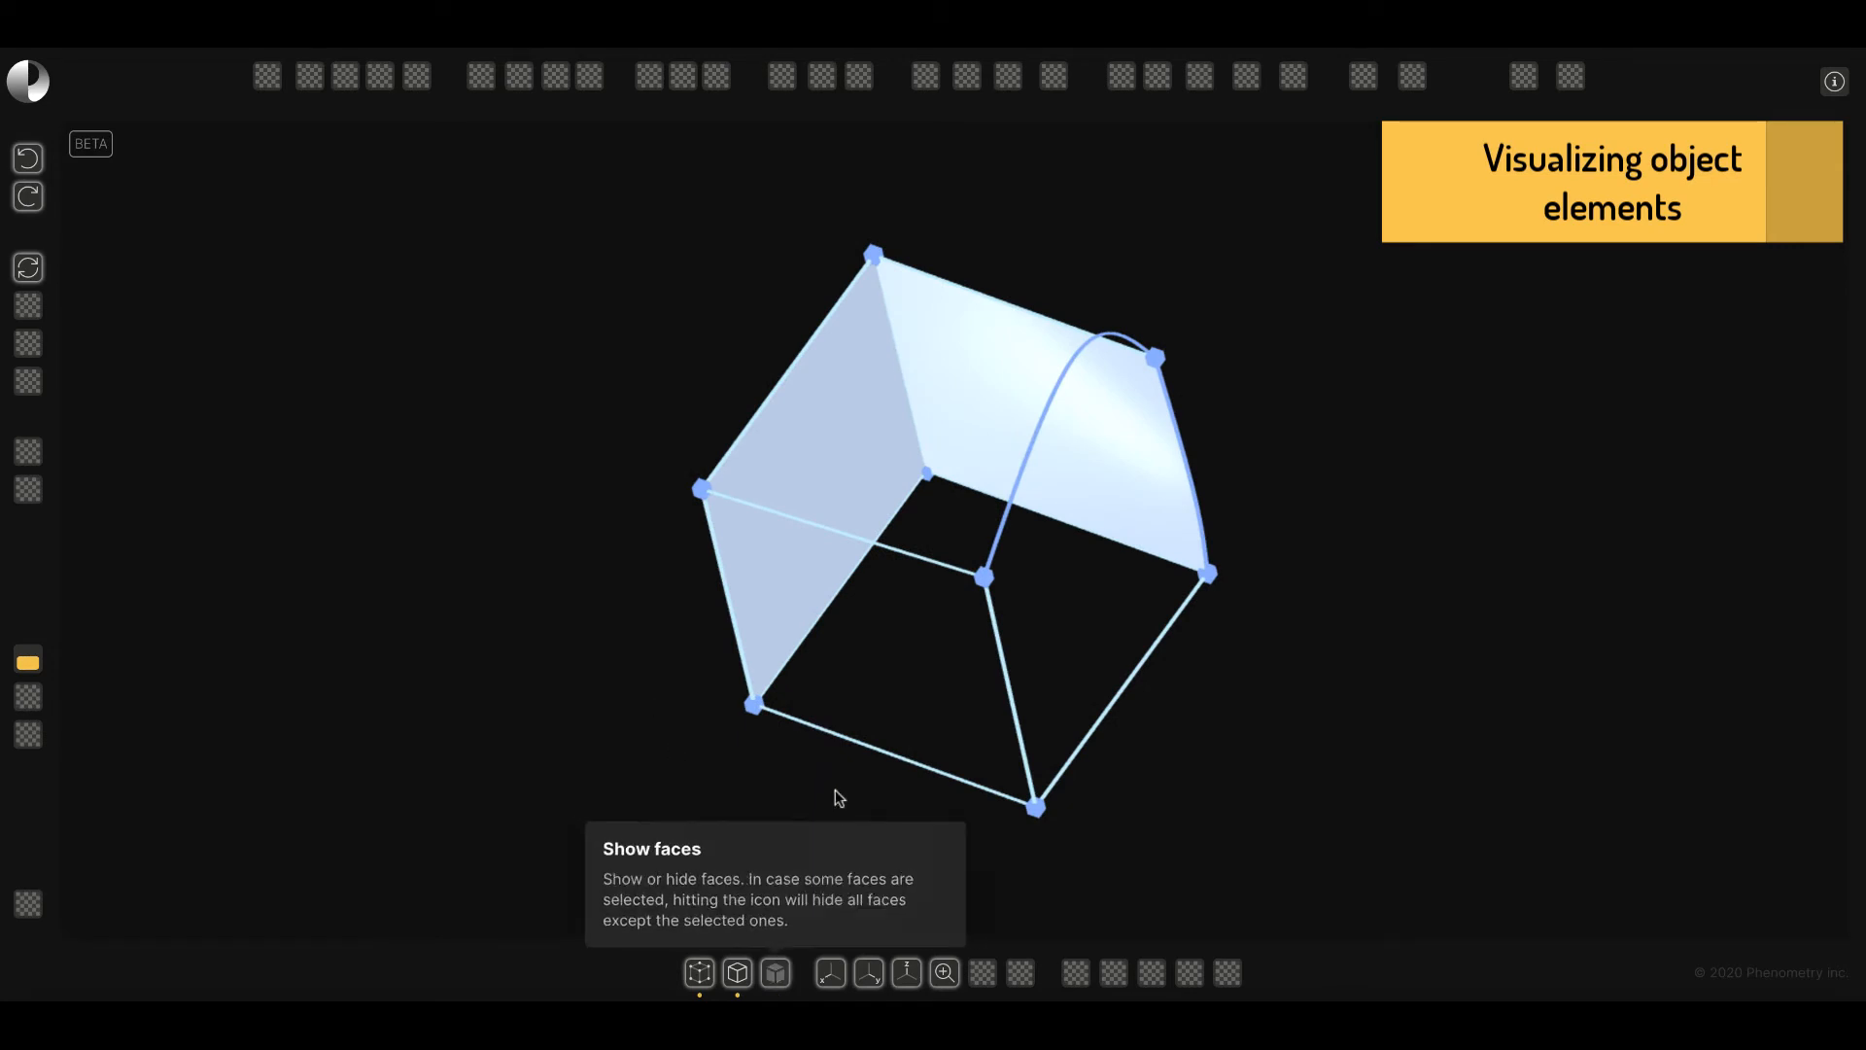
pyautogui.click(775, 973)
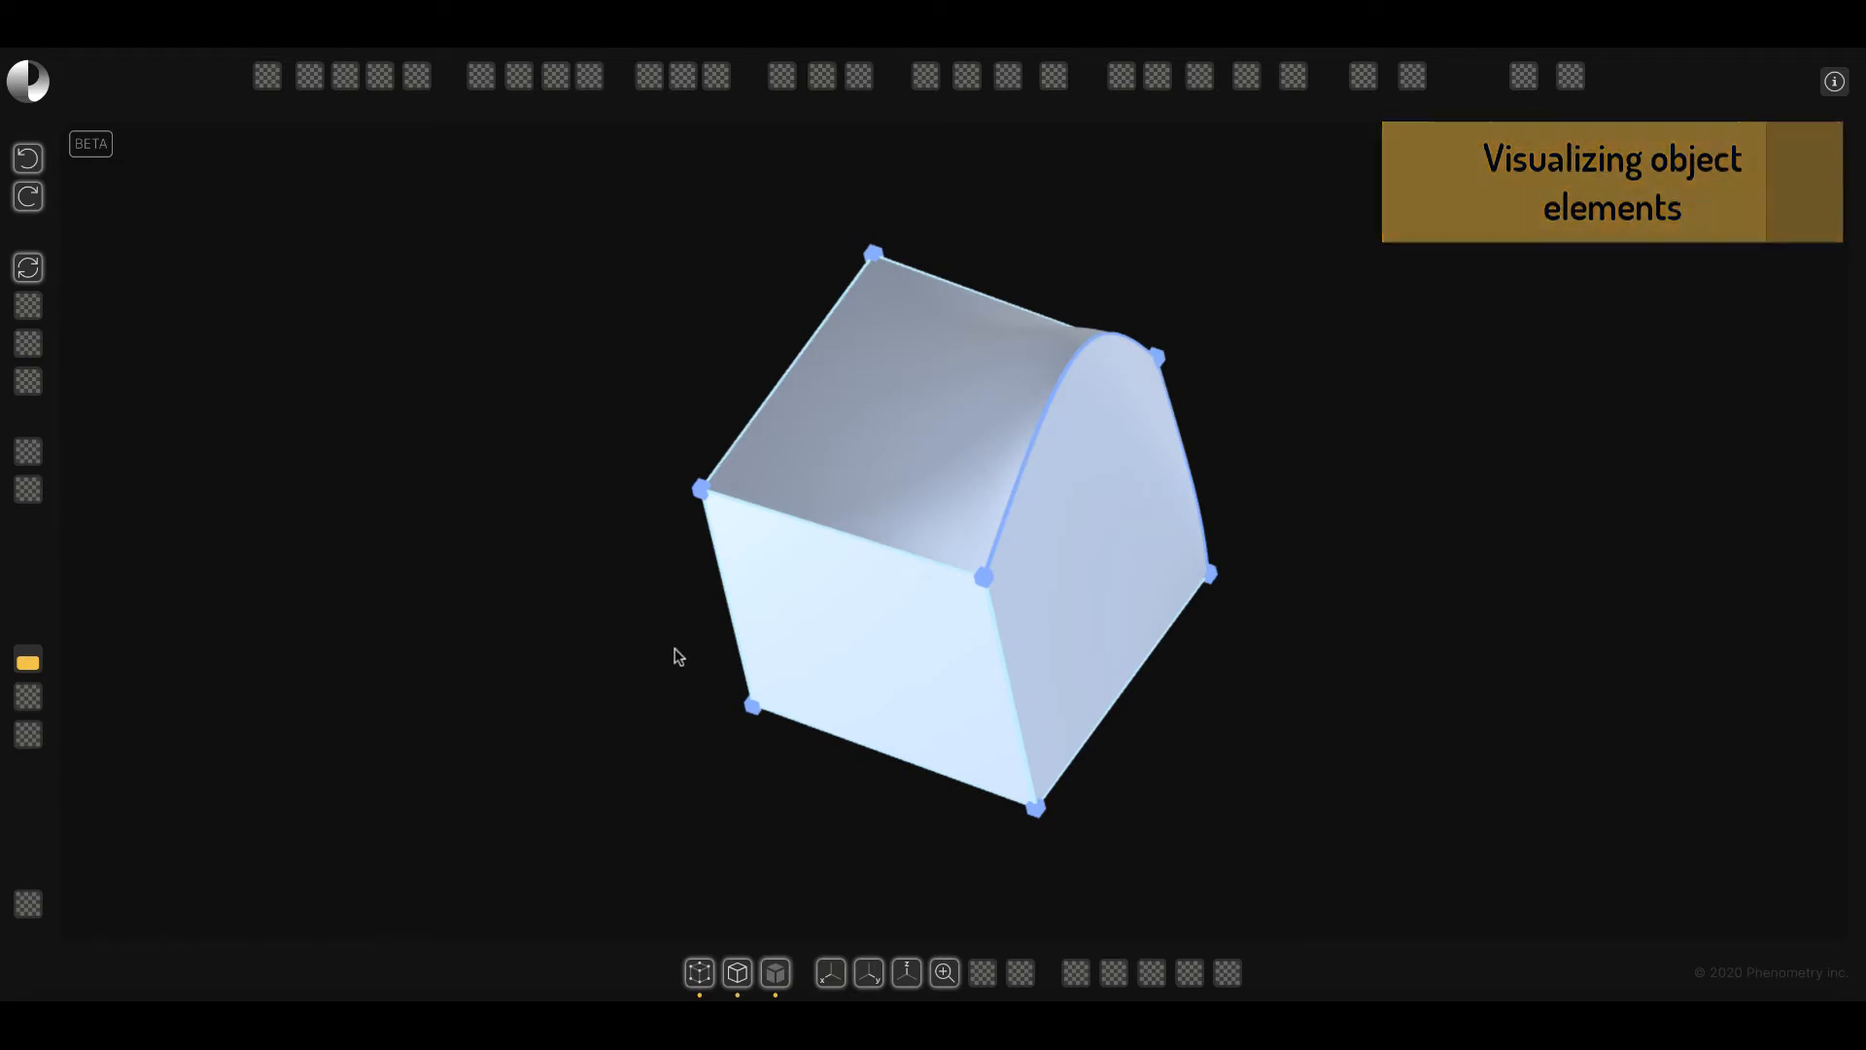
# Select the front square face and the adjacent round-topped side face, and deselect both individually.
pyautogui.click(898, 607)
pyautogui.click(1175, 564)
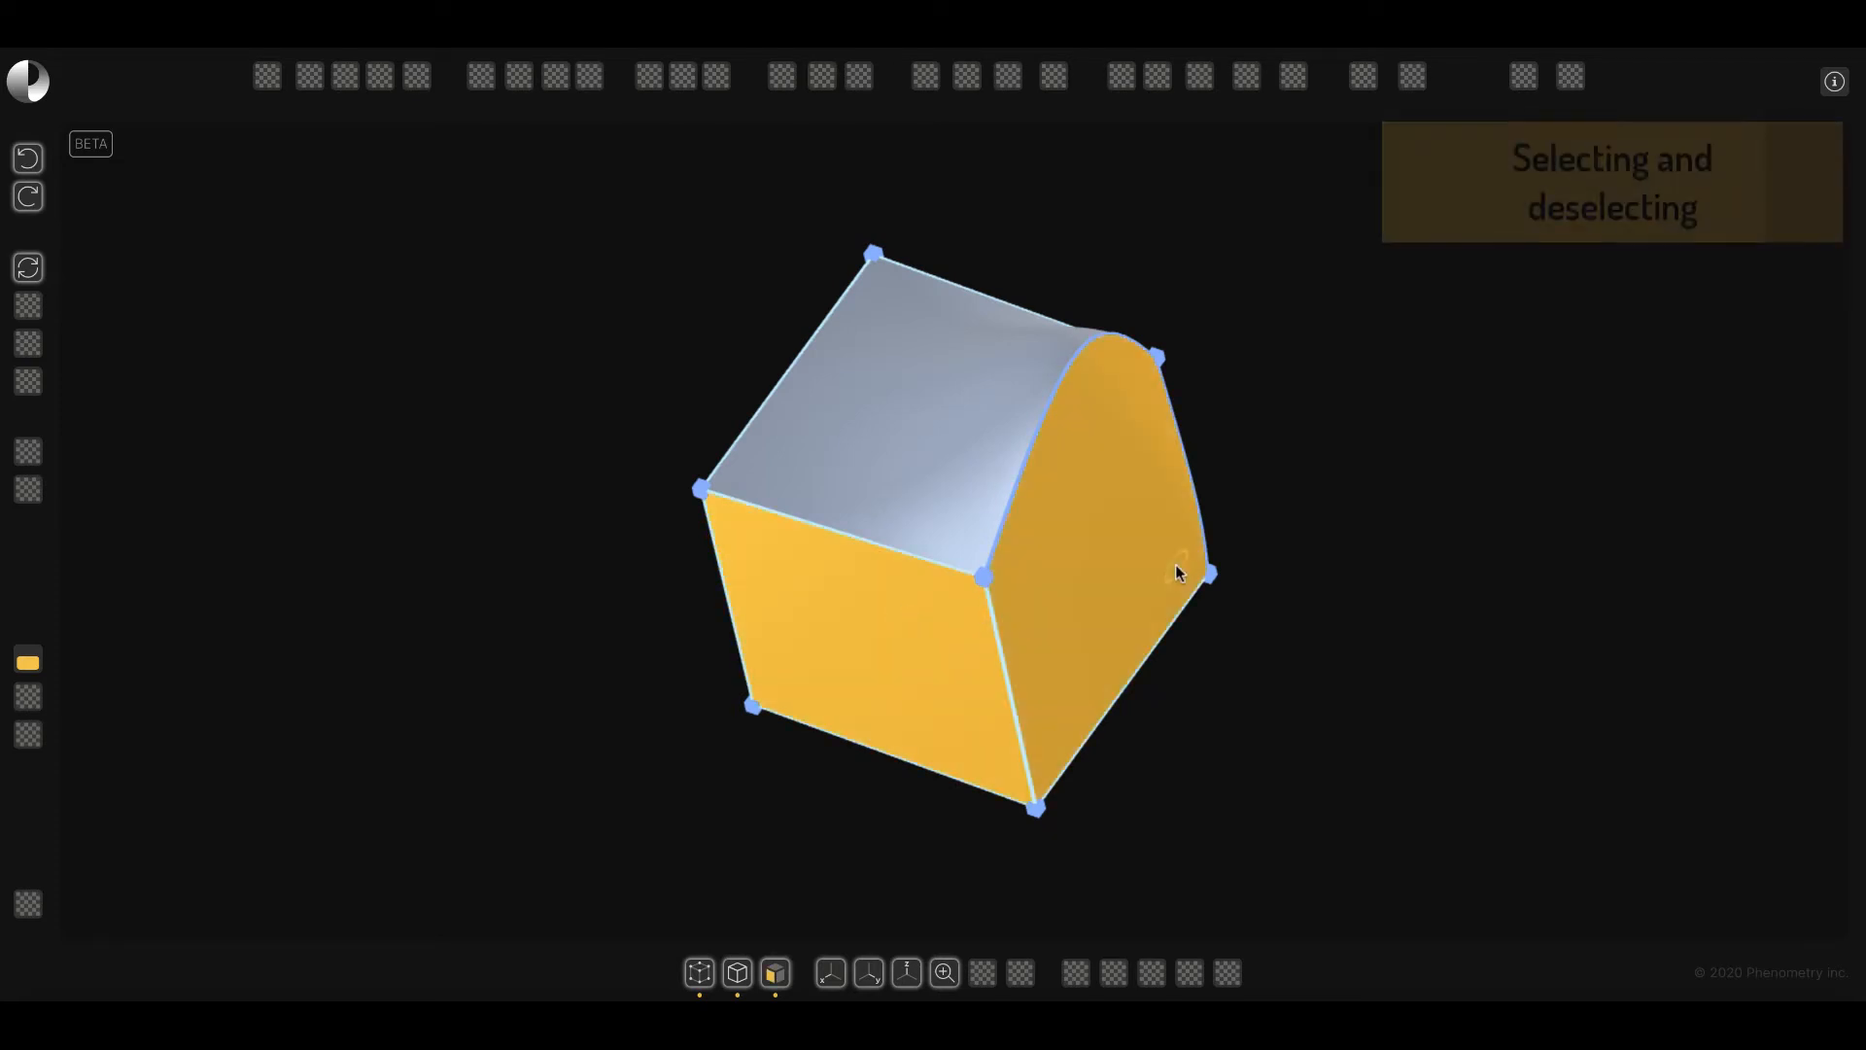
pyautogui.click(1110, 550)
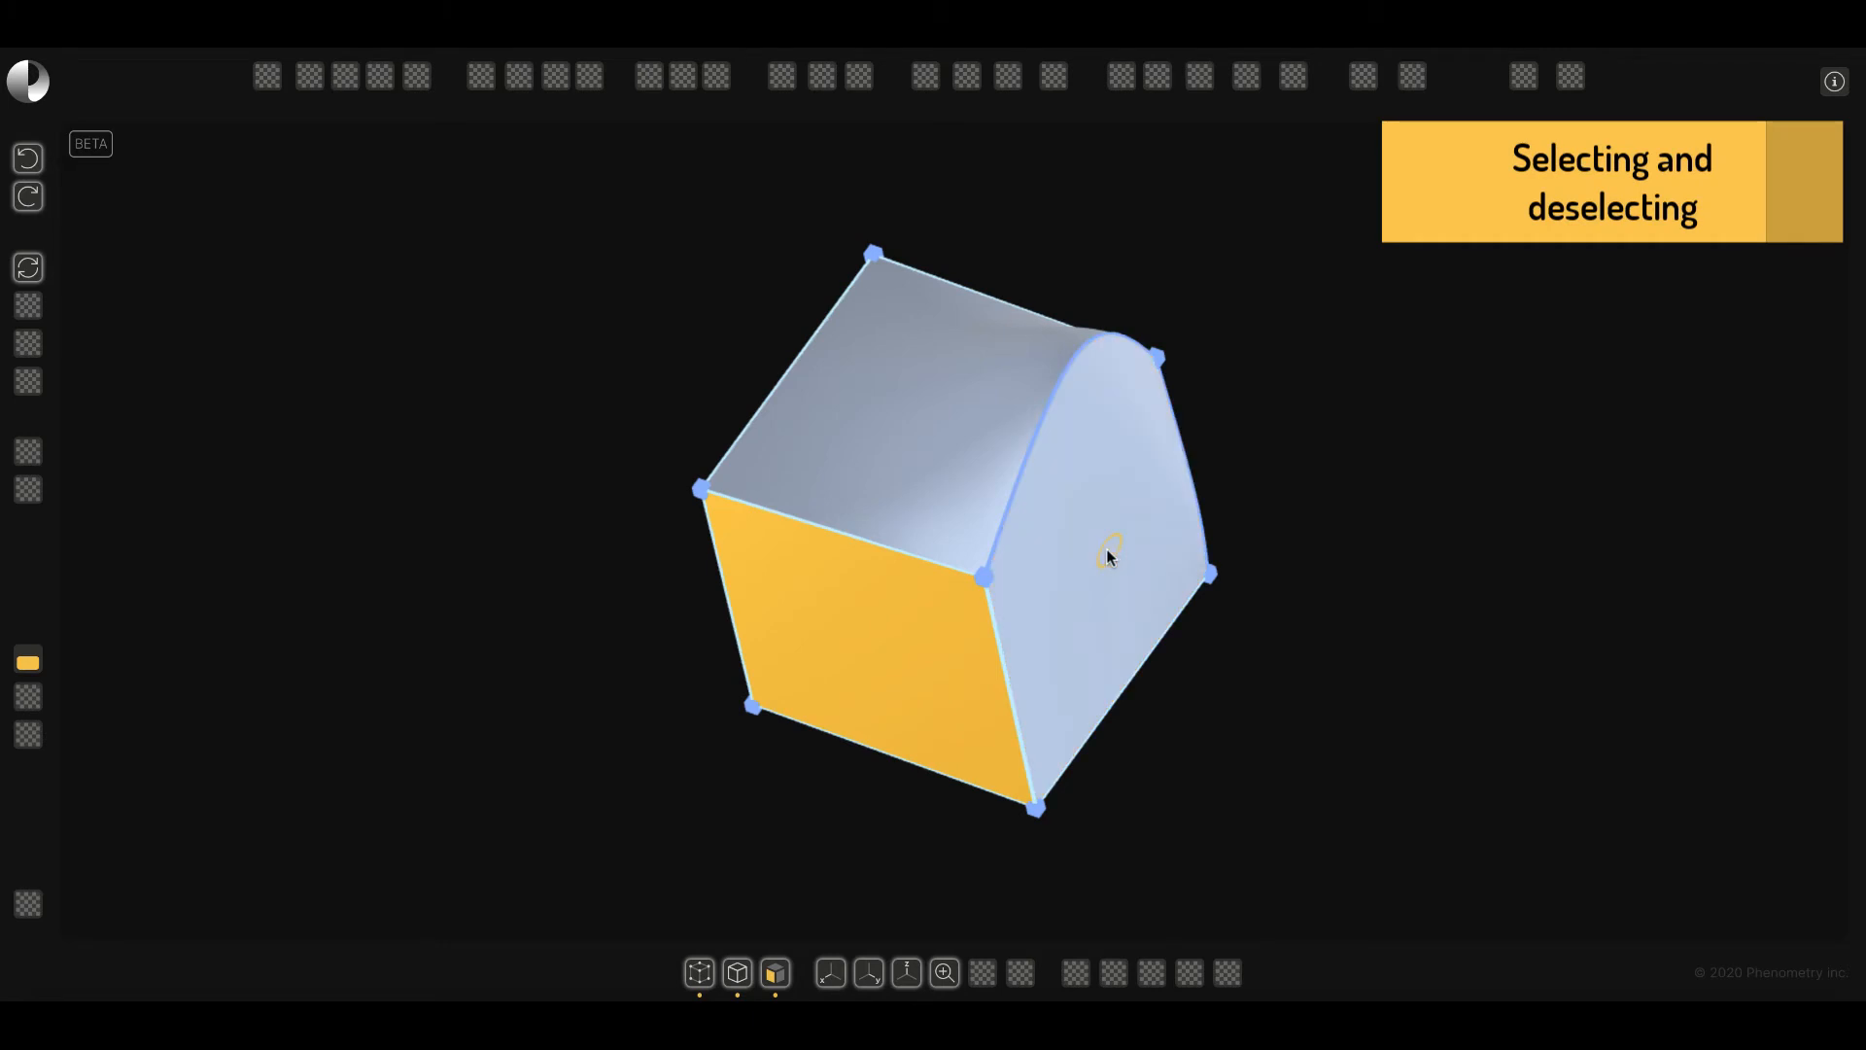
pyautogui.click(952, 632)
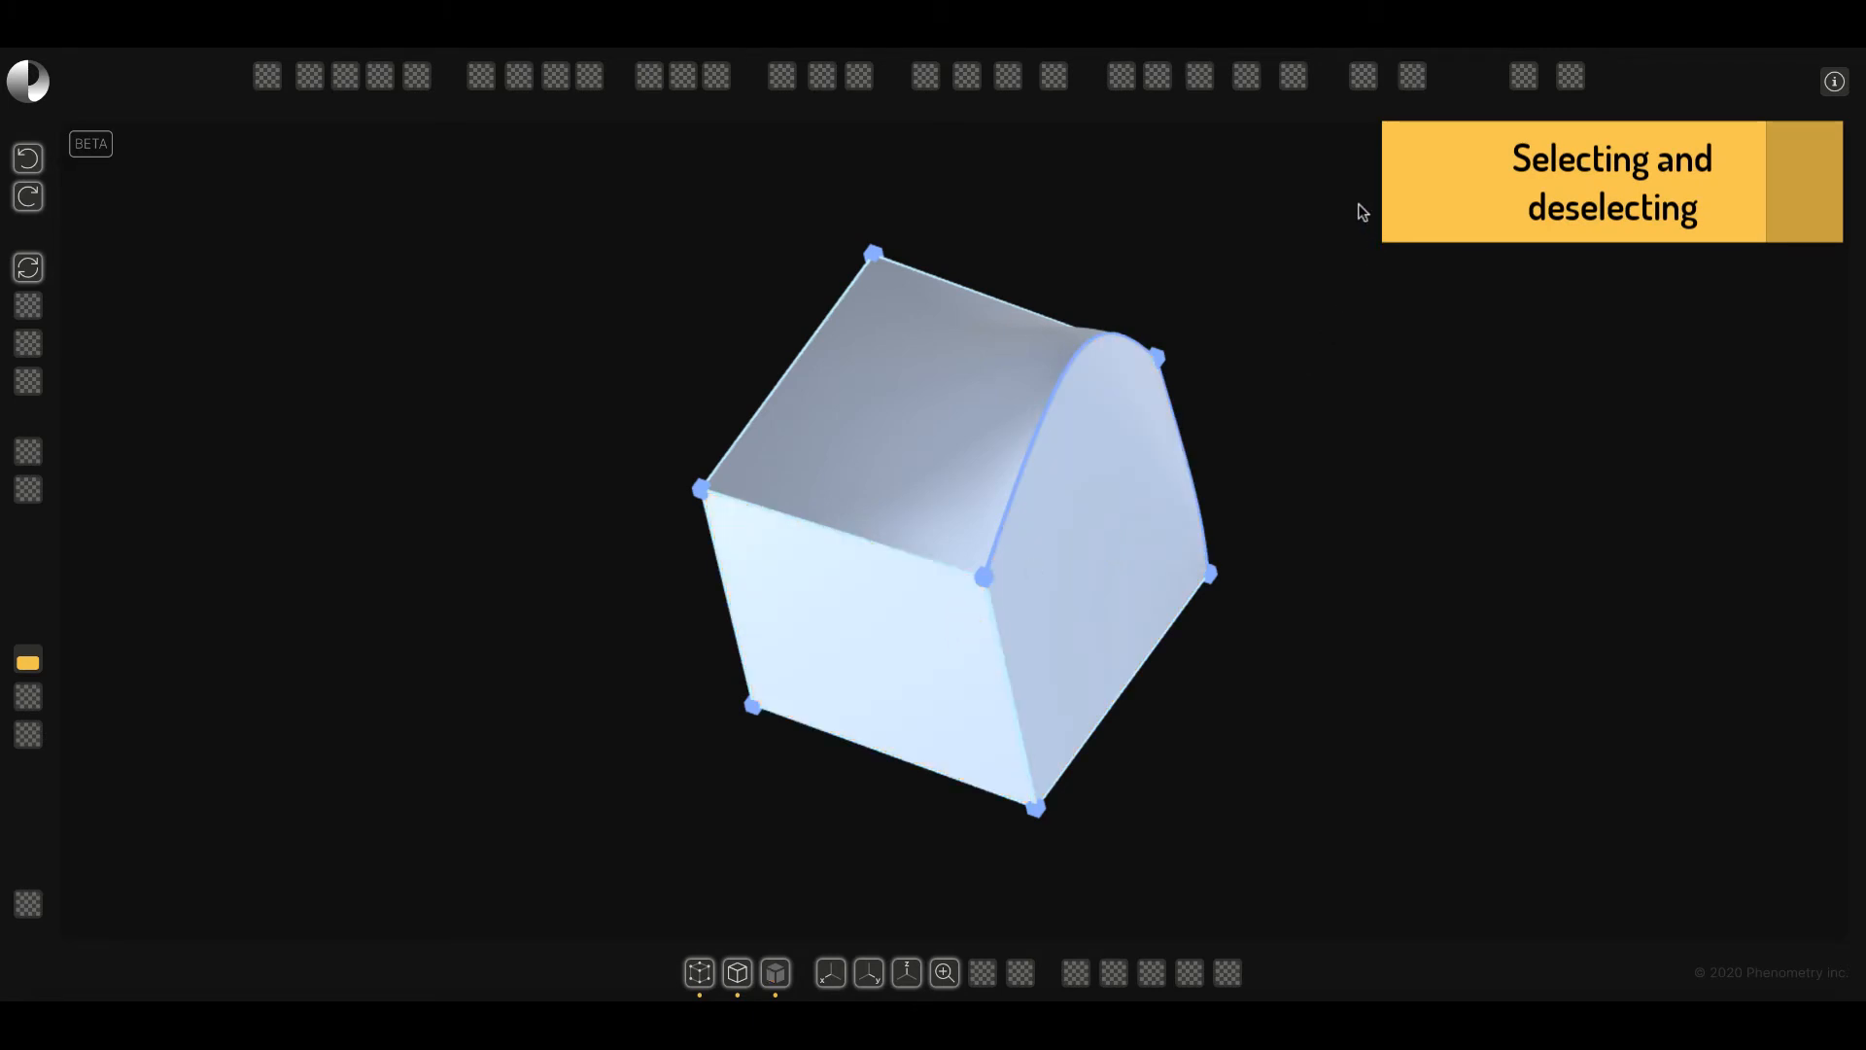
# Select the object with a selection box and with Select All, clearing the selection after each.
pyautogui.moveTo(1358, 206); pyautogui.dragTo(514, 698)
pyautogui.click(1287, 477)
pyautogui.press('super+a')
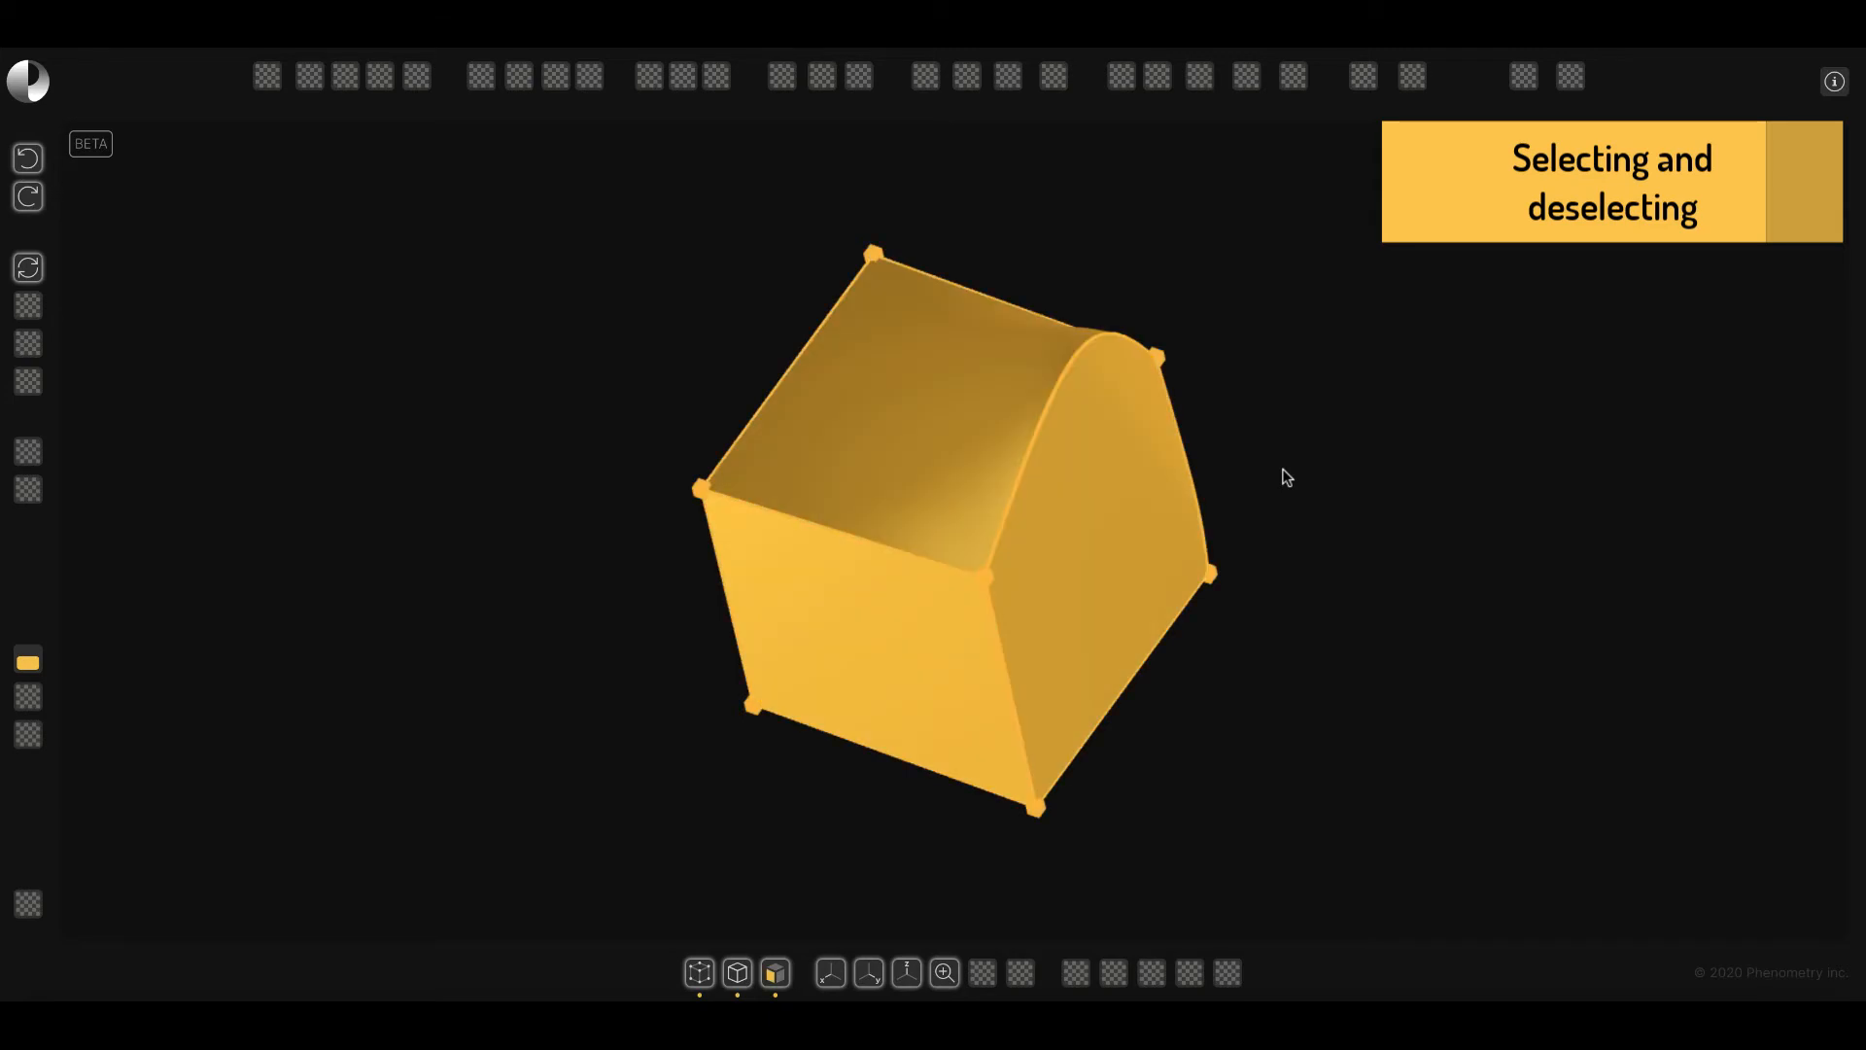
pyautogui.click(1325, 469)
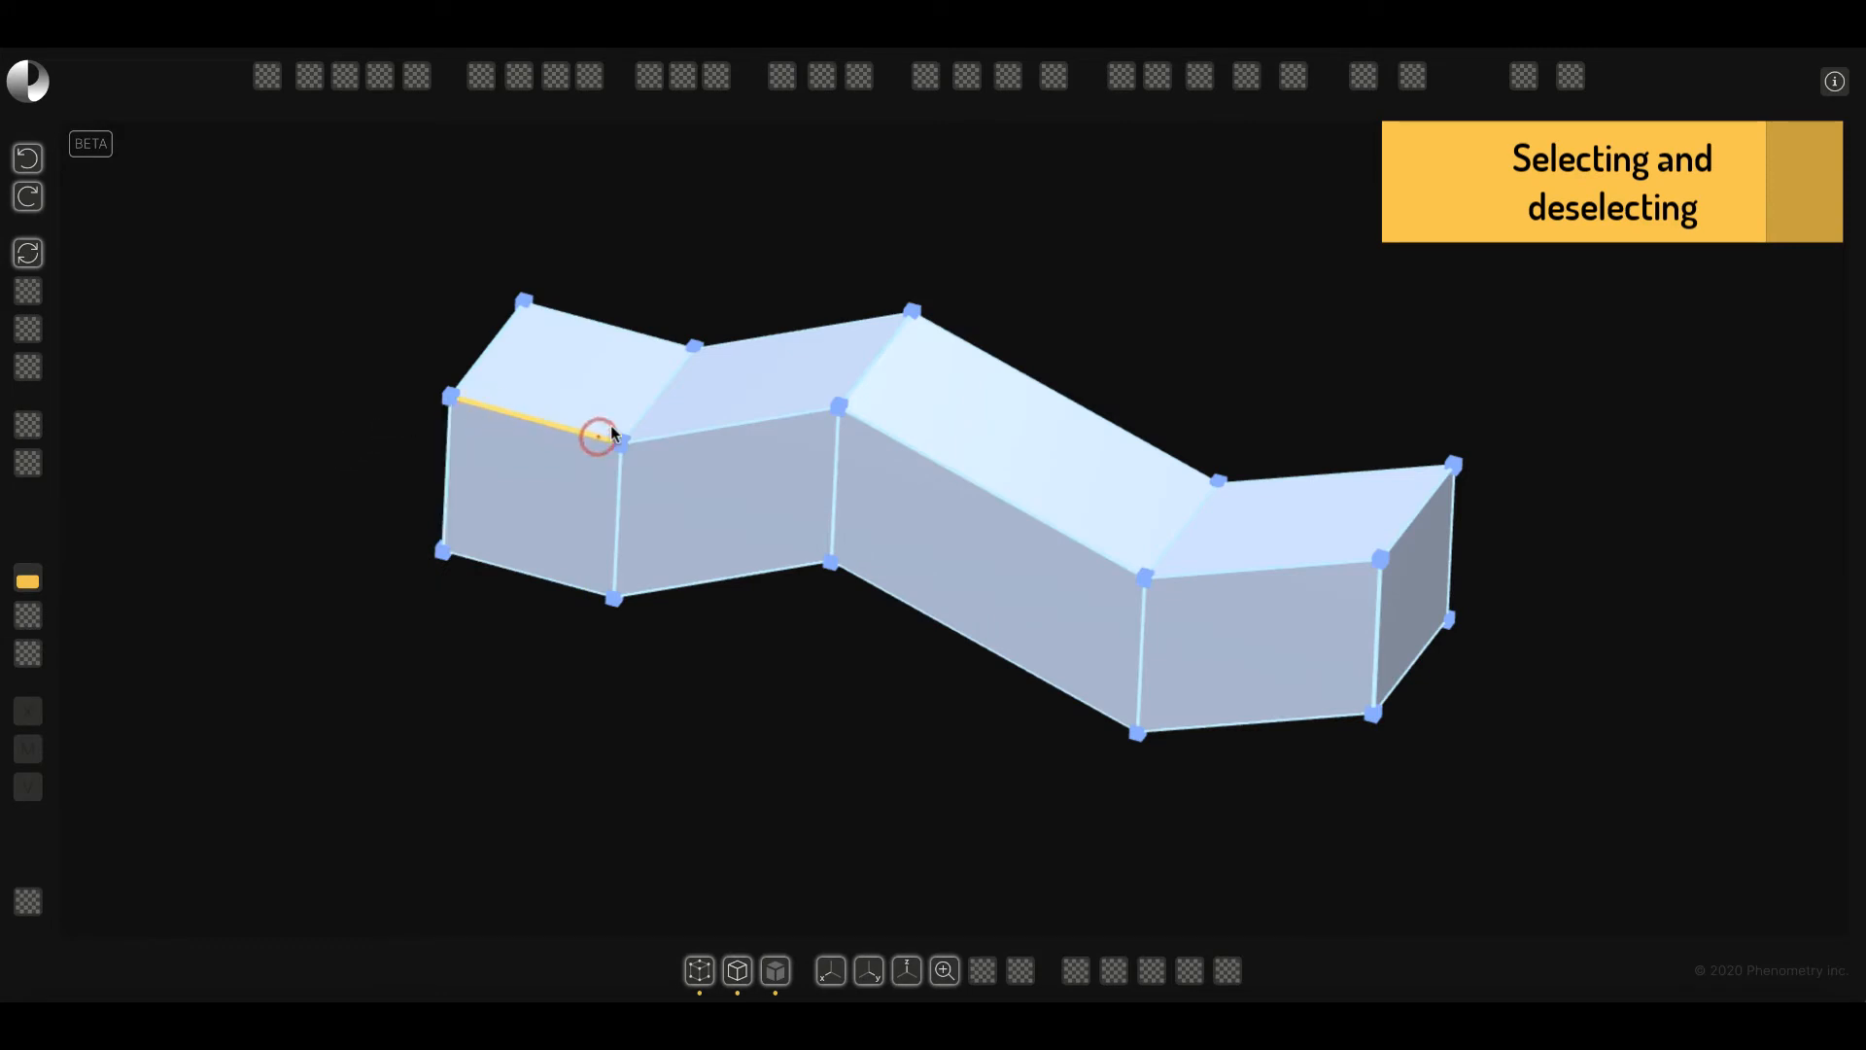
# Select the lengthwise edge loop along the zigzag block's upper front edge, and the crosswise edge loops at its bends.
pyautogui.doubleClick(561, 428)
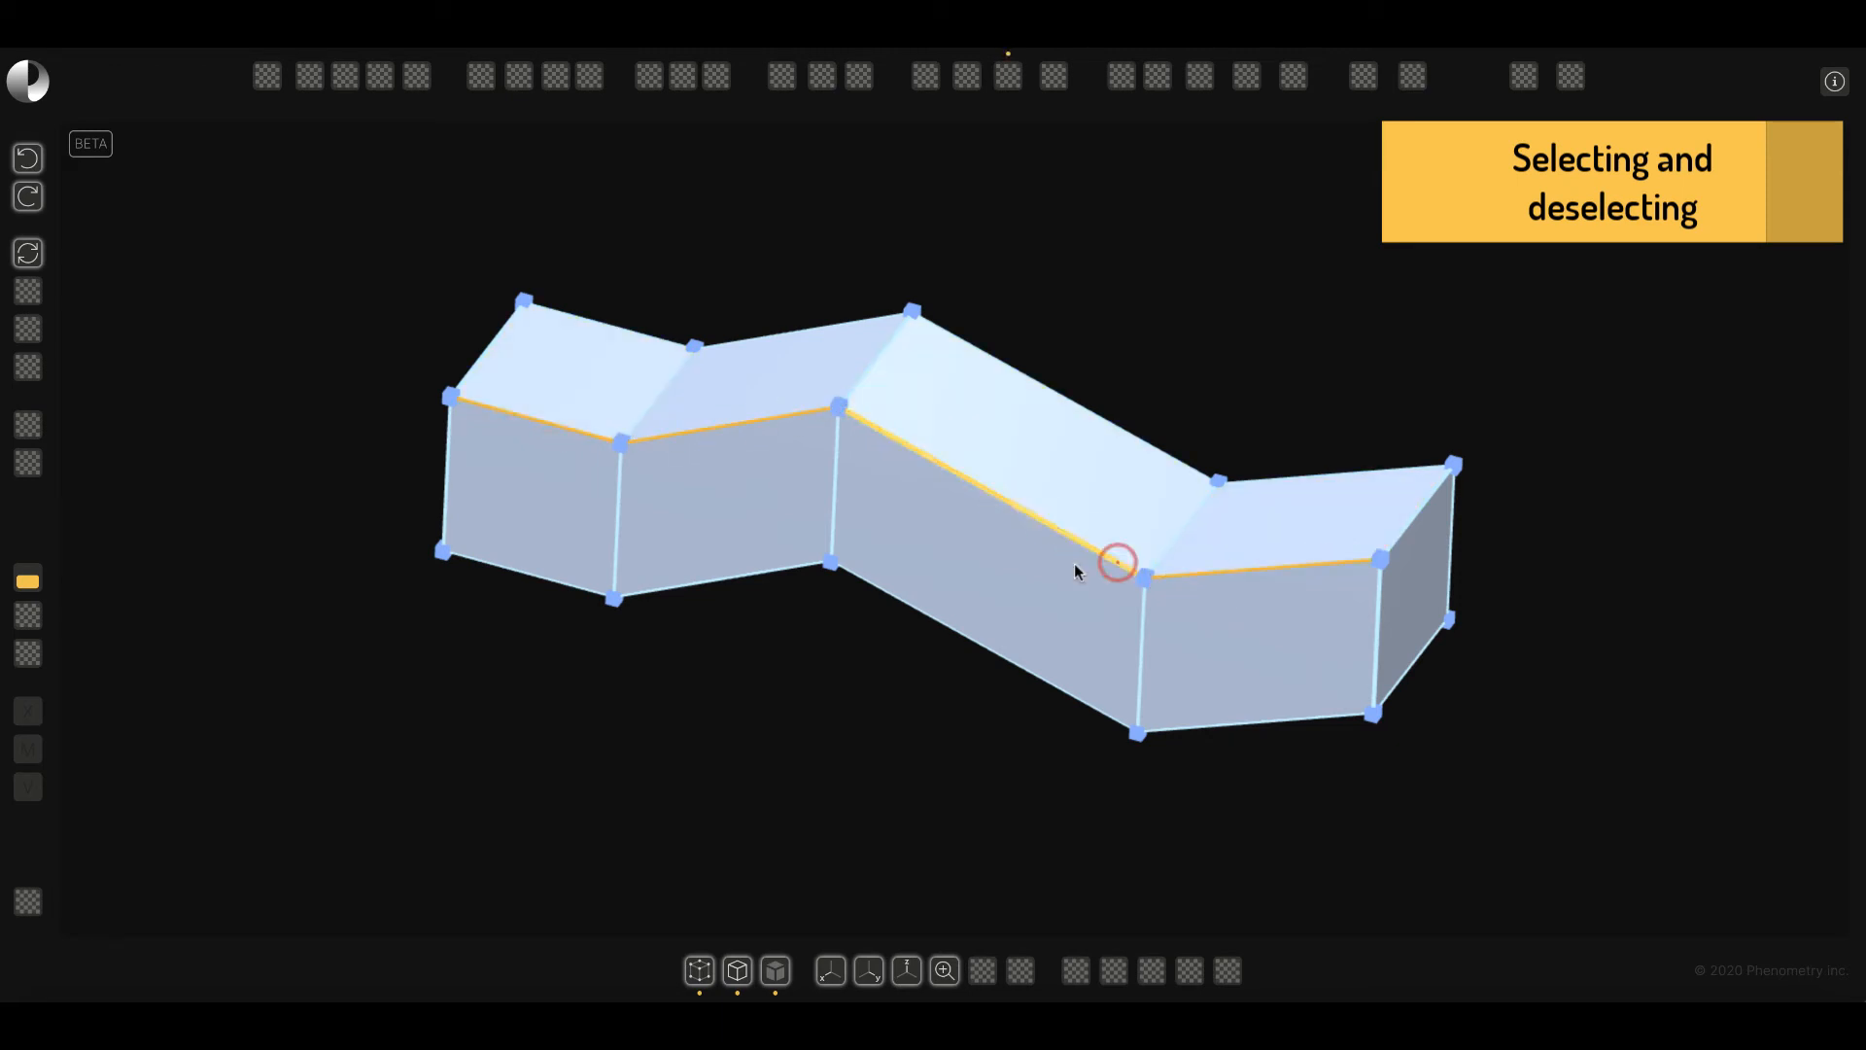
pyautogui.click(785, 692)
pyautogui.doubleClick(881, 348)
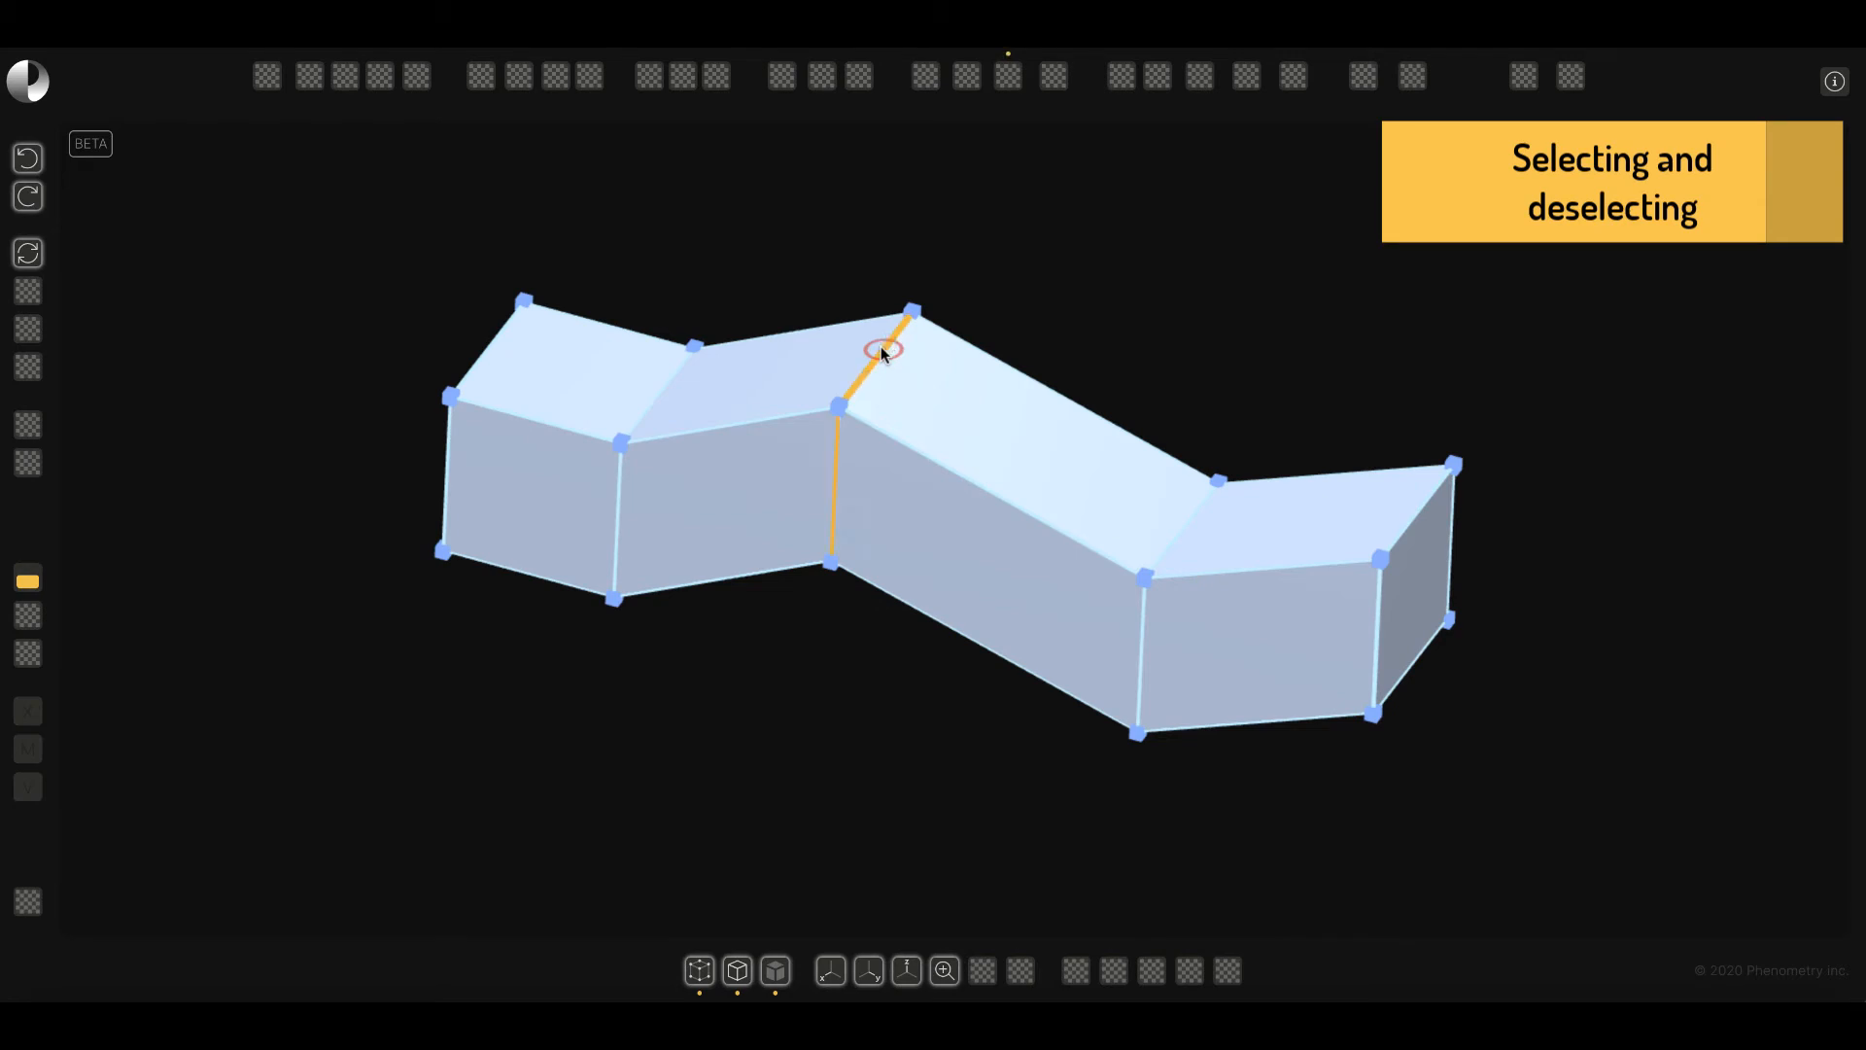
pyautogui.doubleClick(619, 539)
pyautogui.doubleClick(1139, 654)
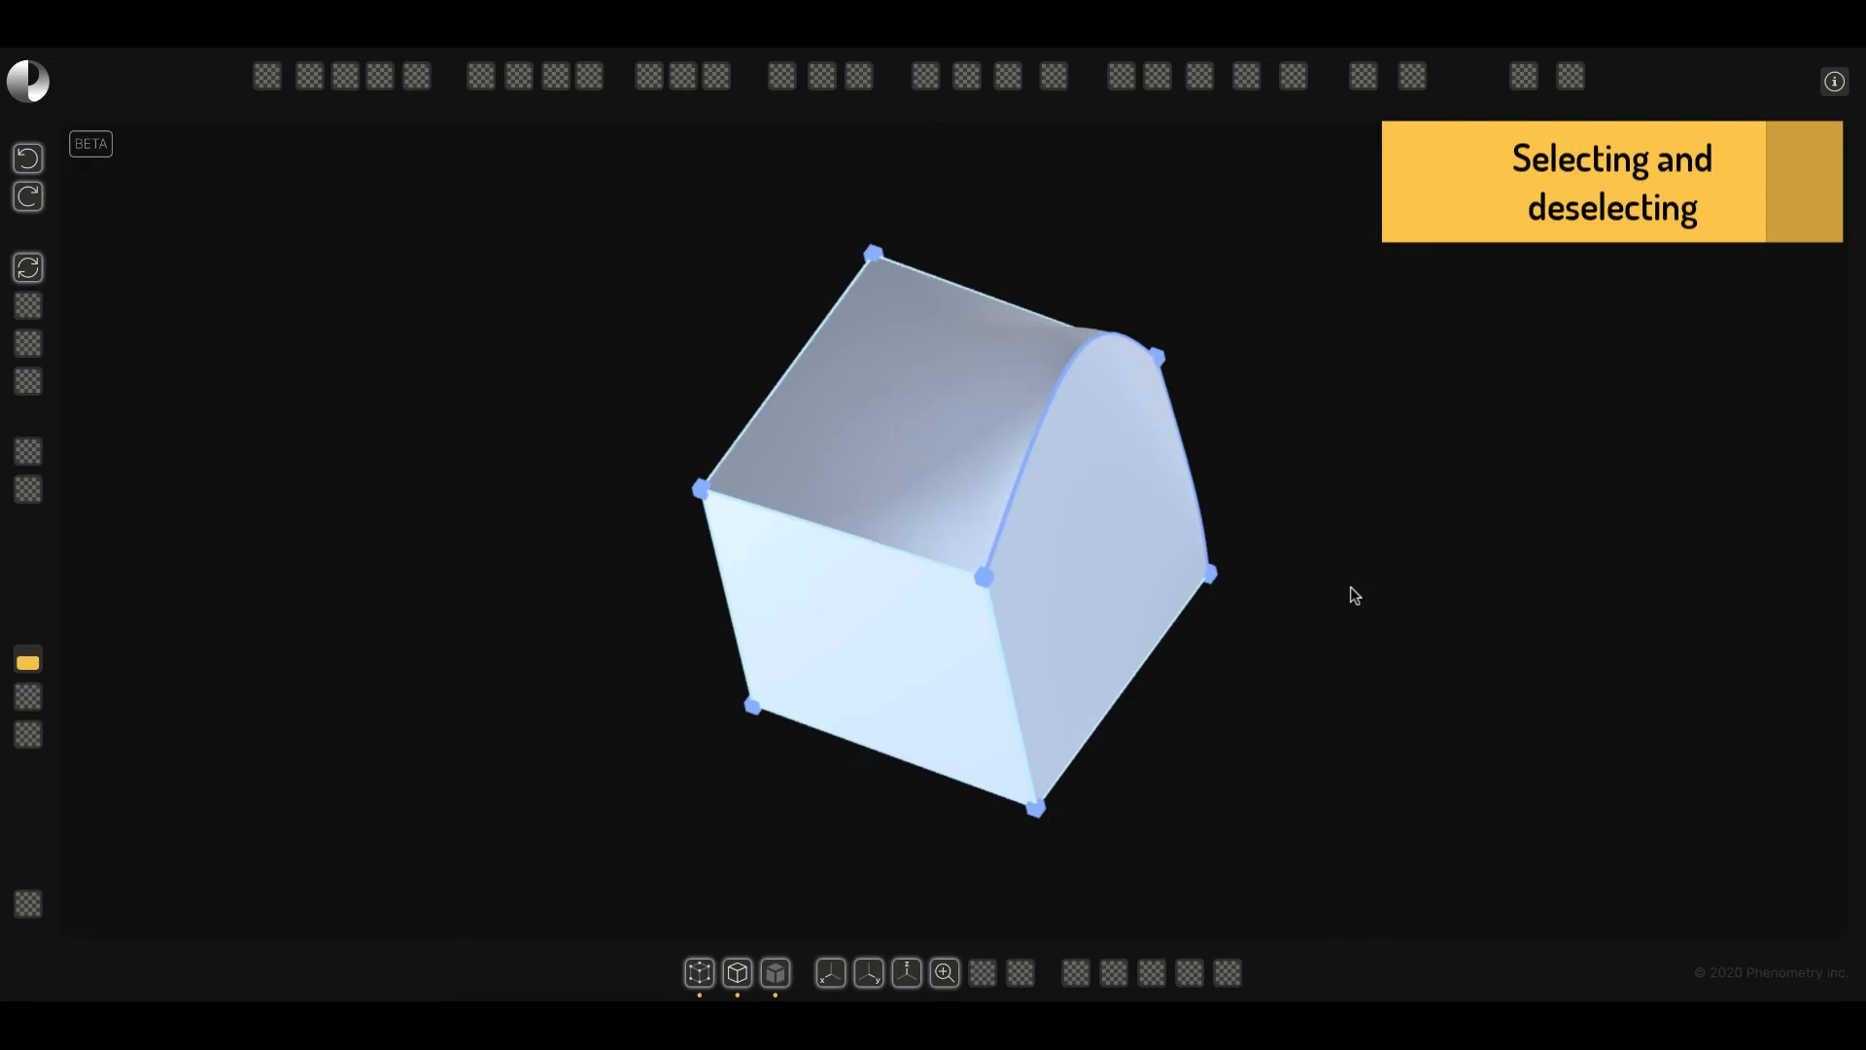
# Select all of the object's faces starting from its curved top face, and clear the selection.
pyautogui.click(892, 418)
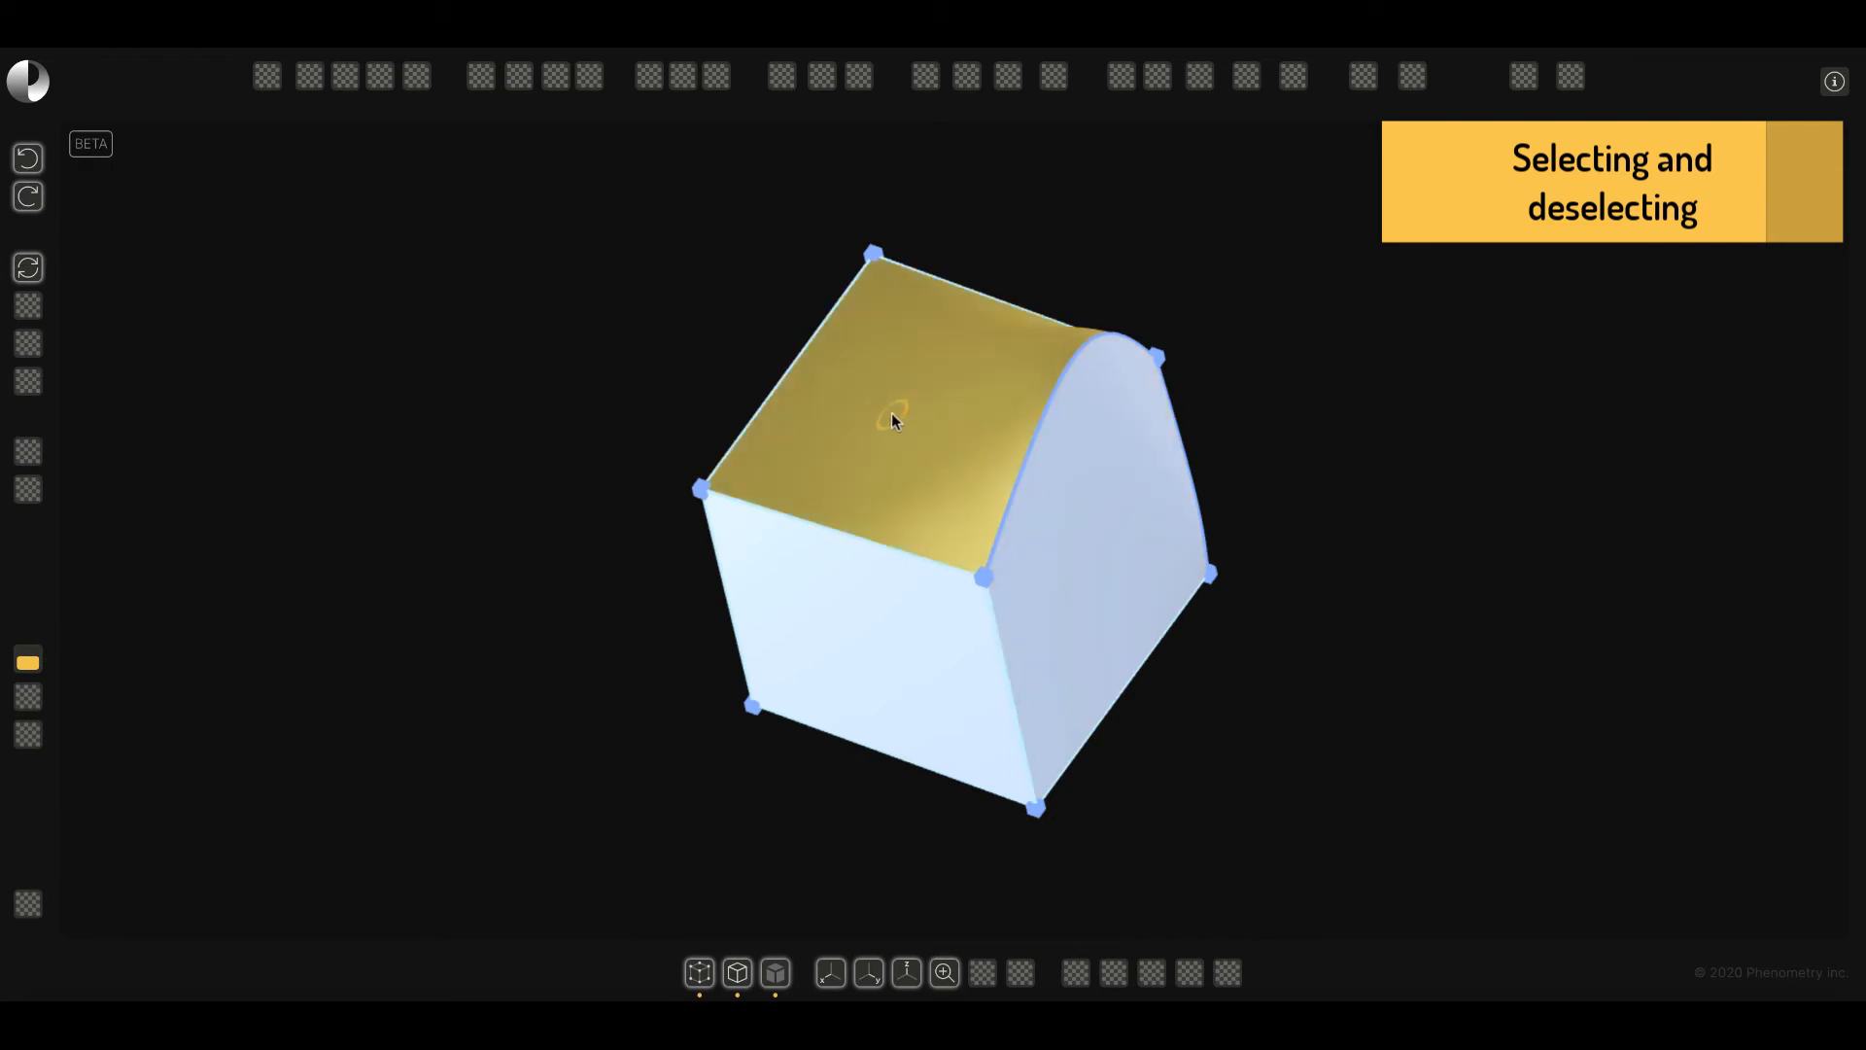
pyautogui.doubleClick(890, 412)
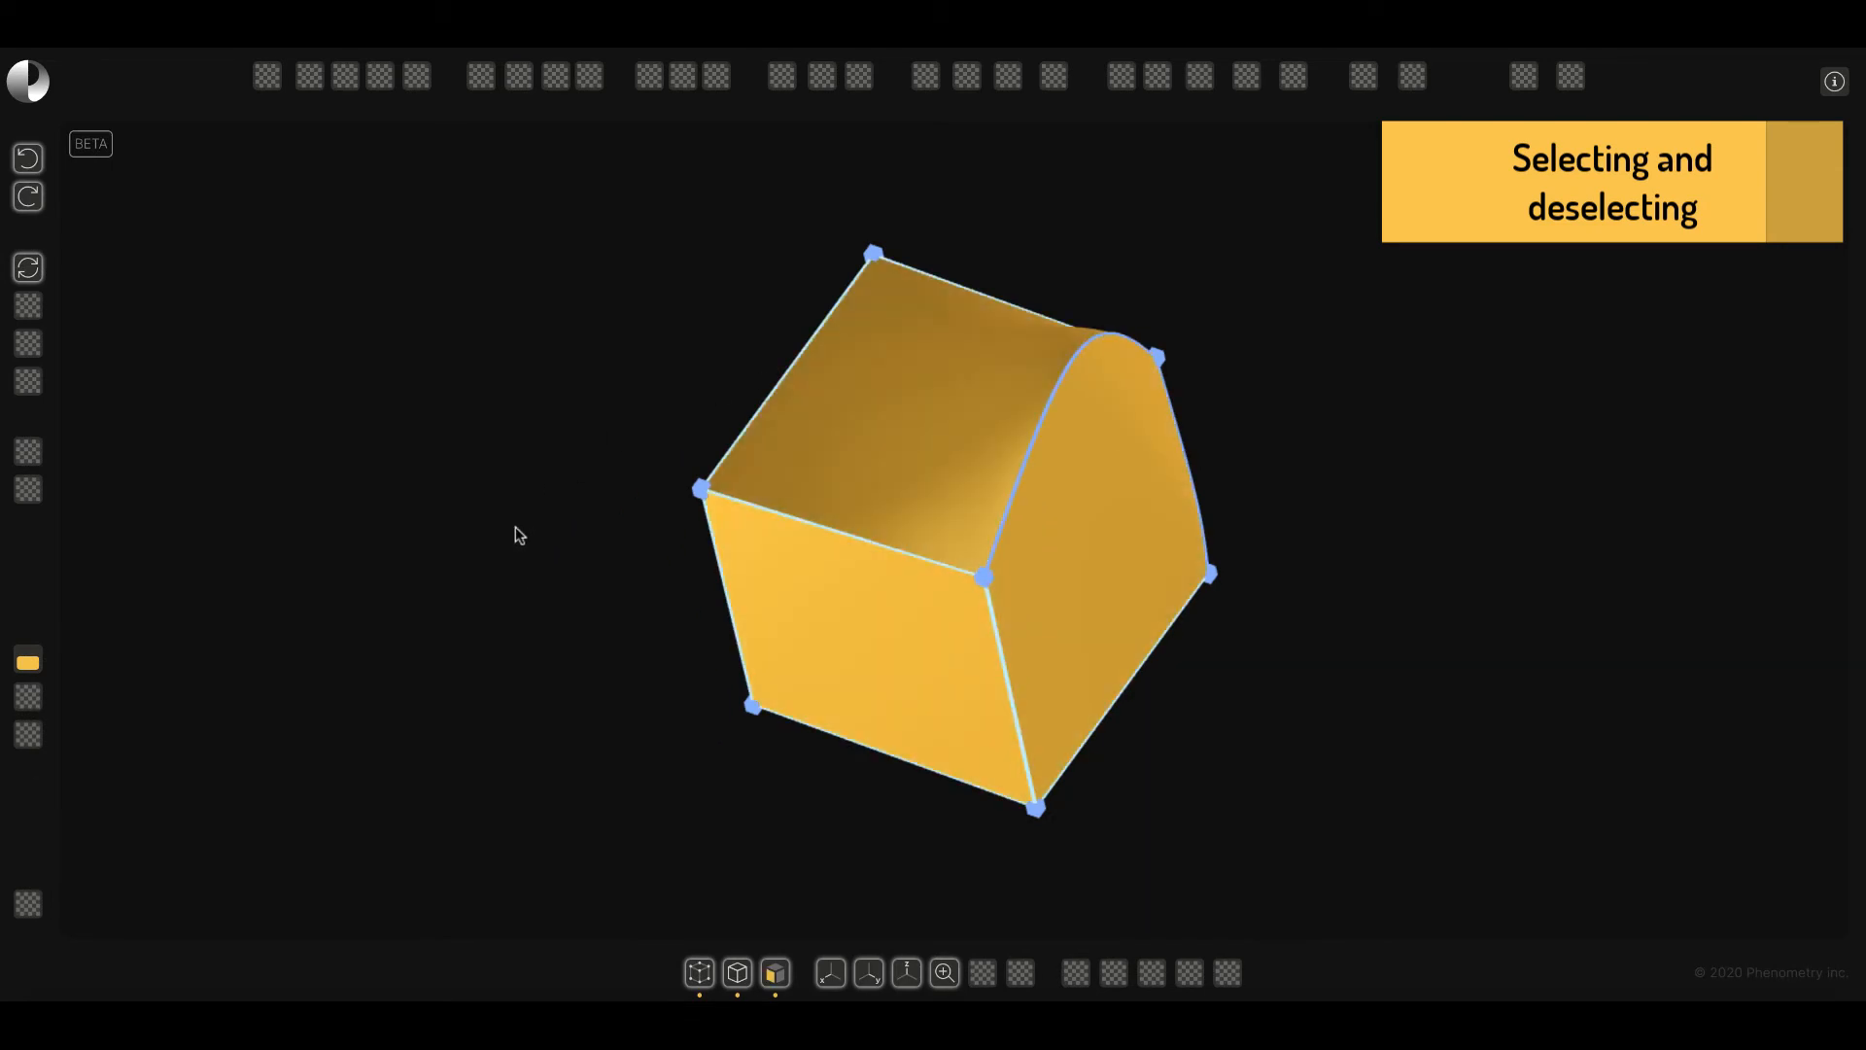
pyautogui.moveTo(517, 533)
pyautogui.mouseDown()
pyautogui.moveTo(617, 487)
pyautogui.moveTo(525, 546)
pyautogui.mouseUp()
pyautogui.click(493, 628)
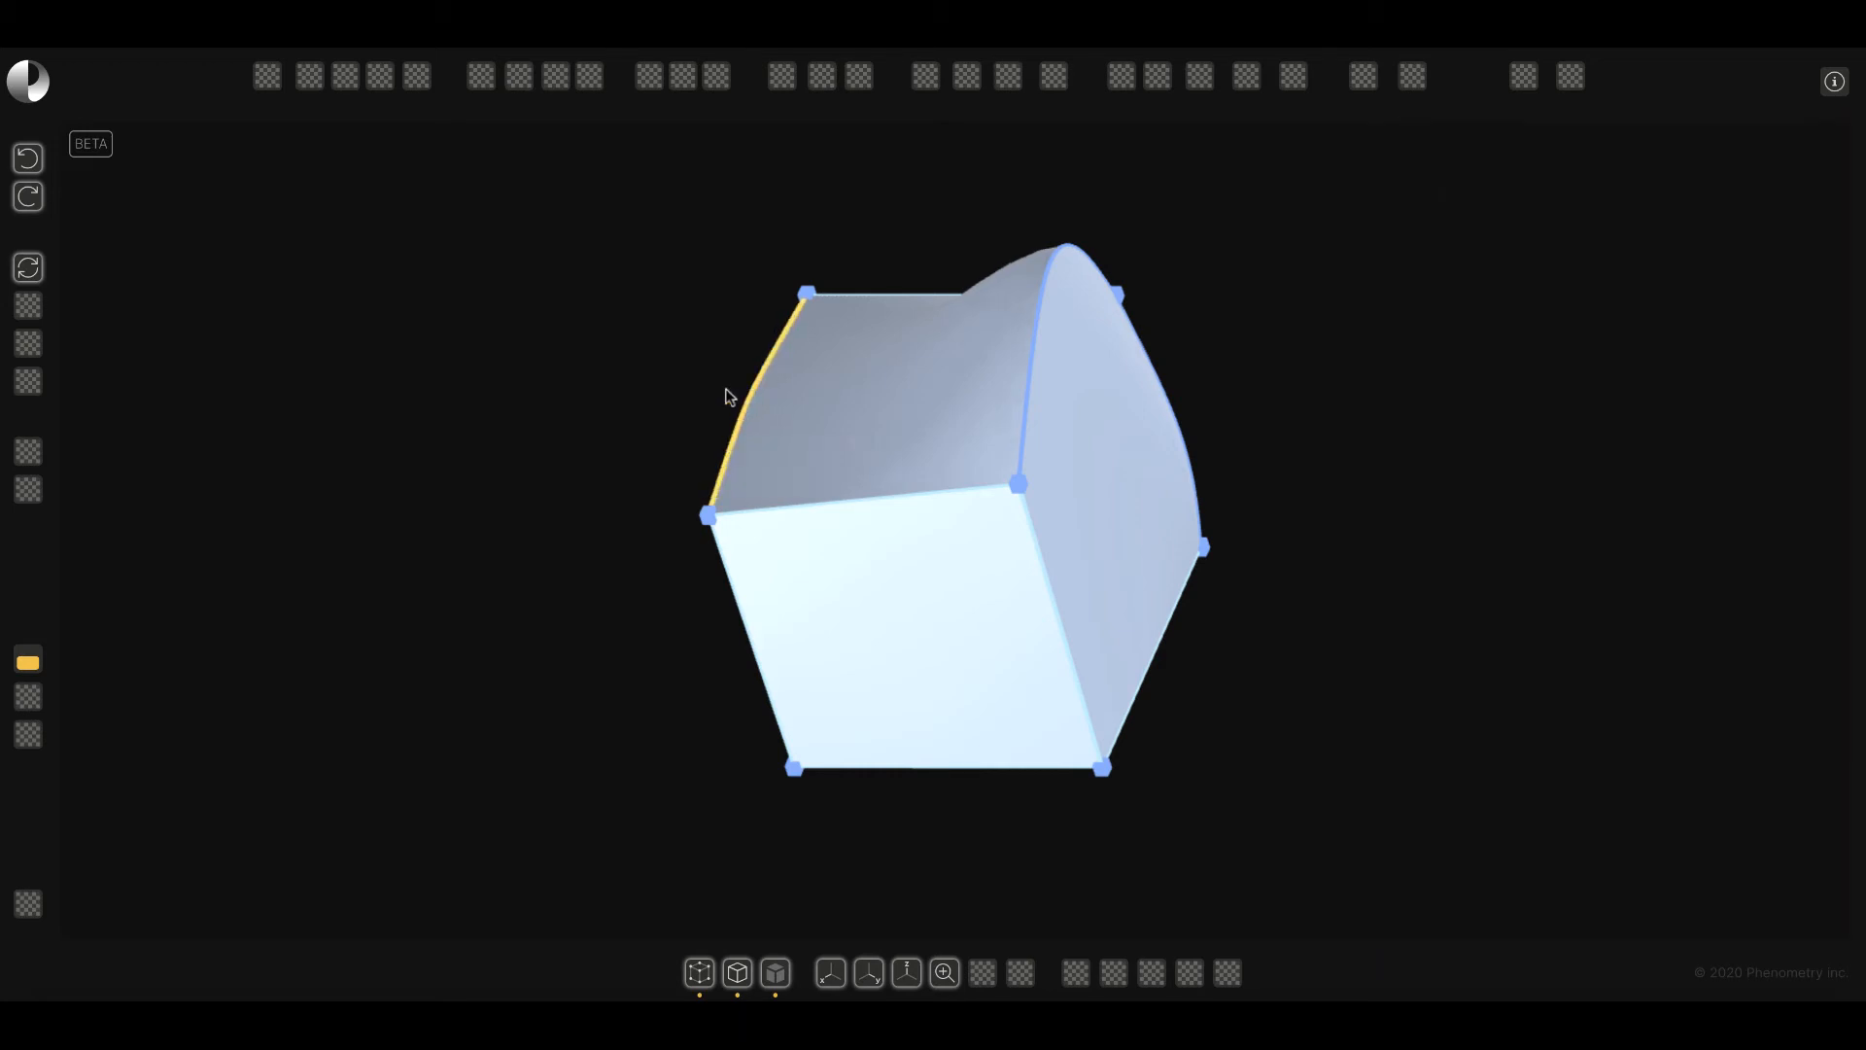
# Bow the outer side edge of the curved top face farther outward and pull that edge's front corner outward.
pyautogui.moveTo(729, 395); pyautogui.dragTo(671, 374)
pyautogui.moveTo(708, 513); pyautogui.dragTo(612, 583)
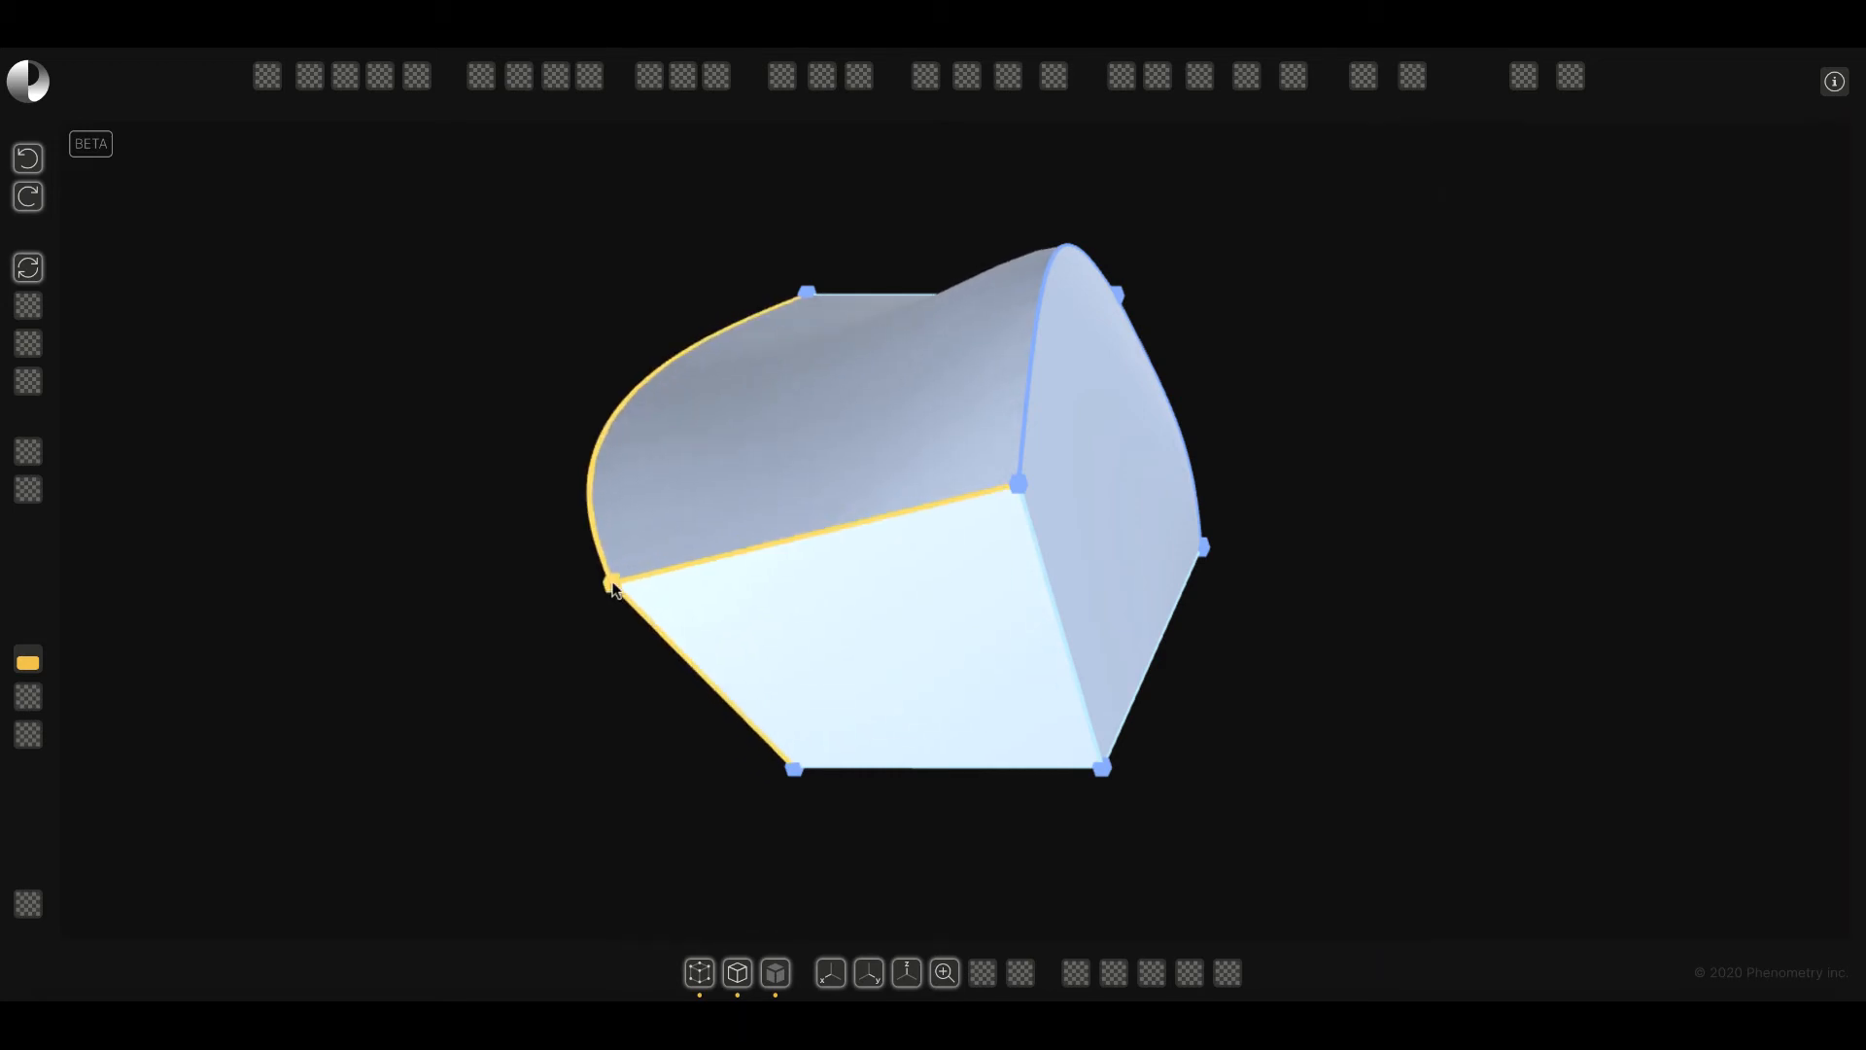
pyautogui.moveTo(425, 628); pyautogui.dragTo(594, 684)
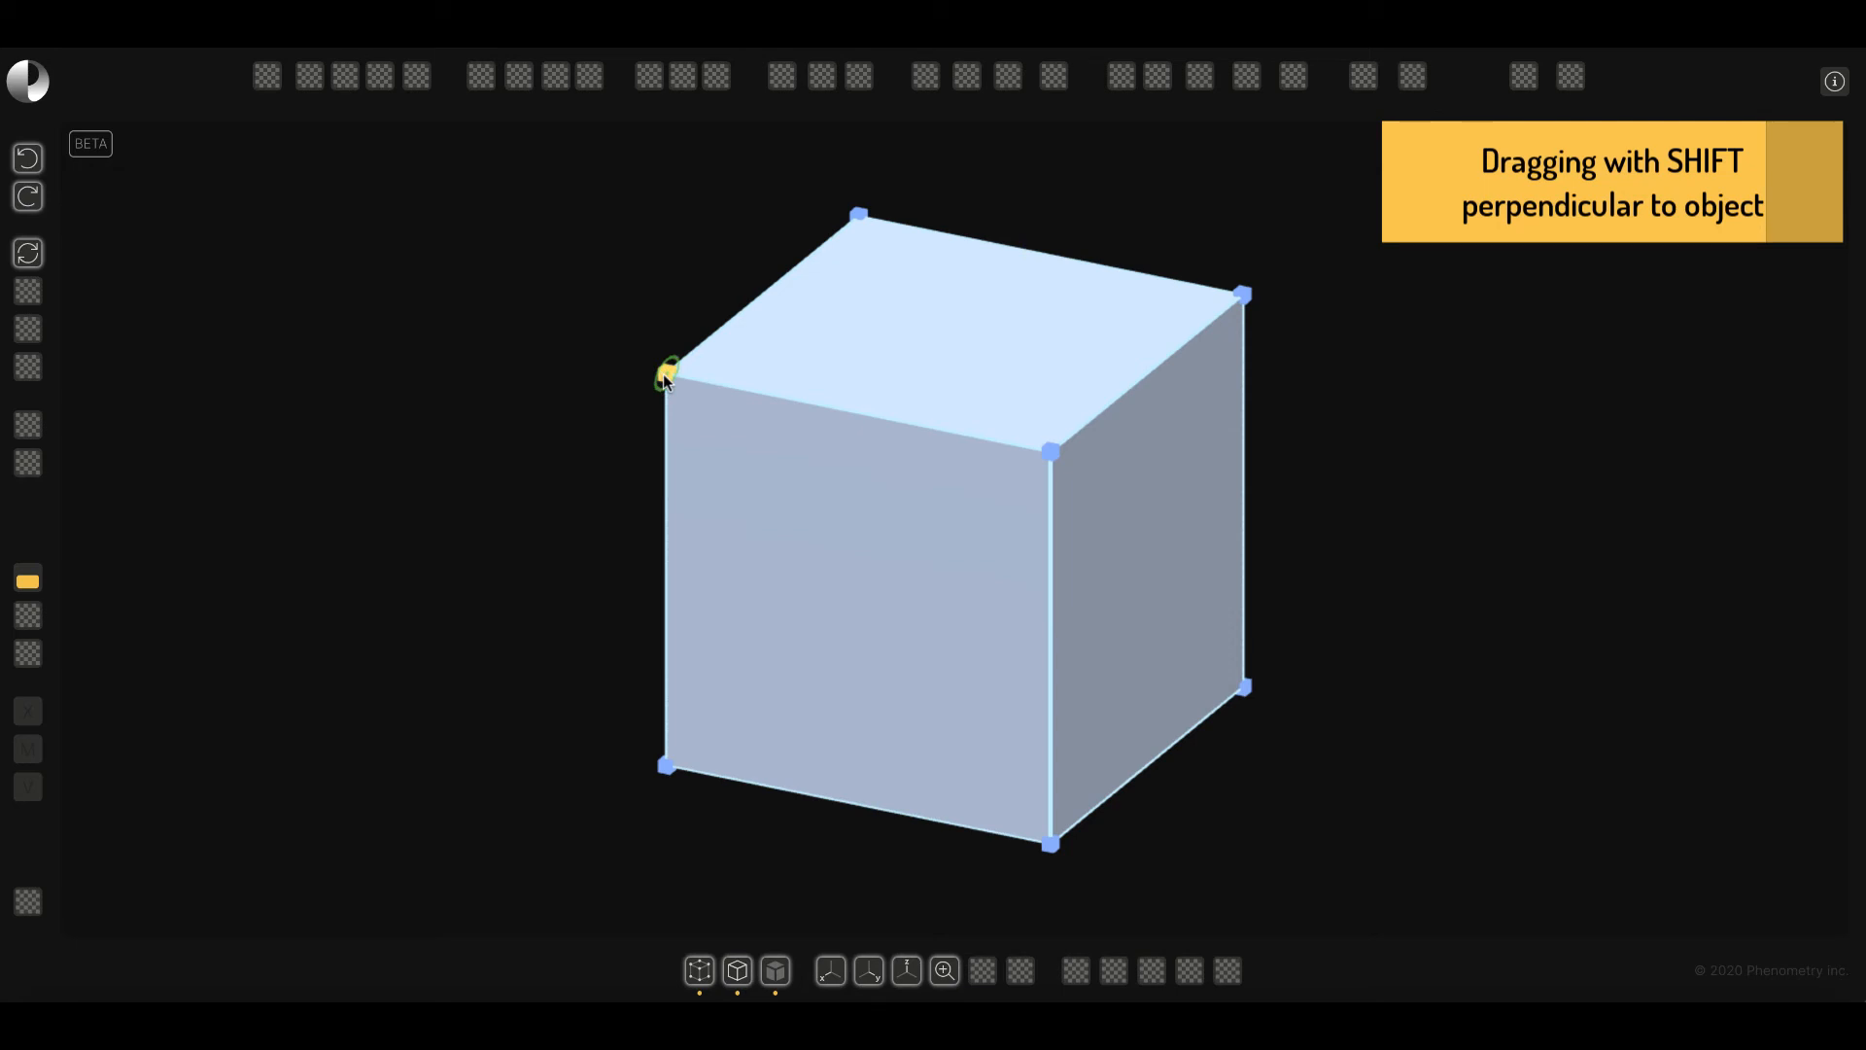
# Move the cube's upper front corner and the vertical edge below it with movement constrained perpendicular to the object.
pyautogui.moveTo(665, 378)
pyautogui.keyDown('shift'); pyautogui.mouseDown()
pyautogui.moveTo(575, 327)
pyautogui.moveTo(685, 384)
pyautogui.moveTo(569, 312)
pyautogui.moveTo(696, 383)
pyautogui.mouseUp(); pyautogui.keyUp('shift')
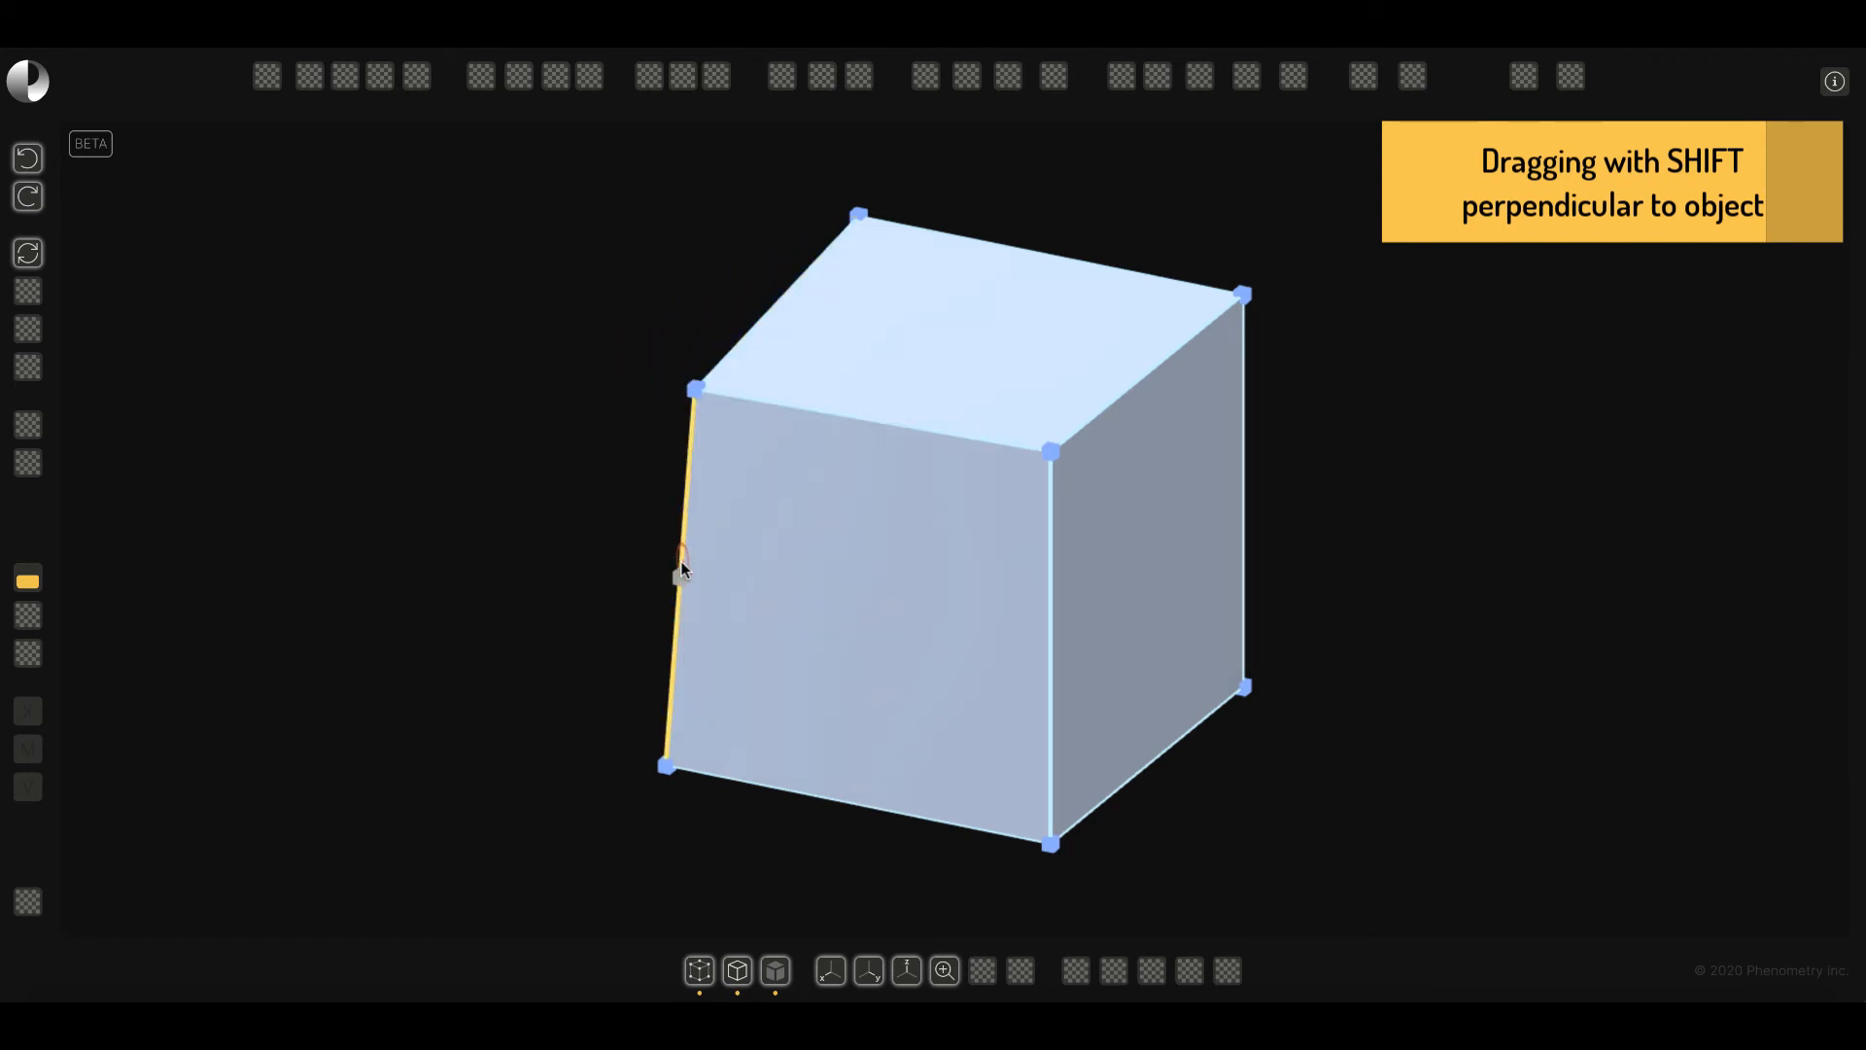
pyautogui.keyDown('shift'); pyautogui.moveTo(680, 564); pyautogui.dragTo(719, 556); pyautogui.keyUp('shift')
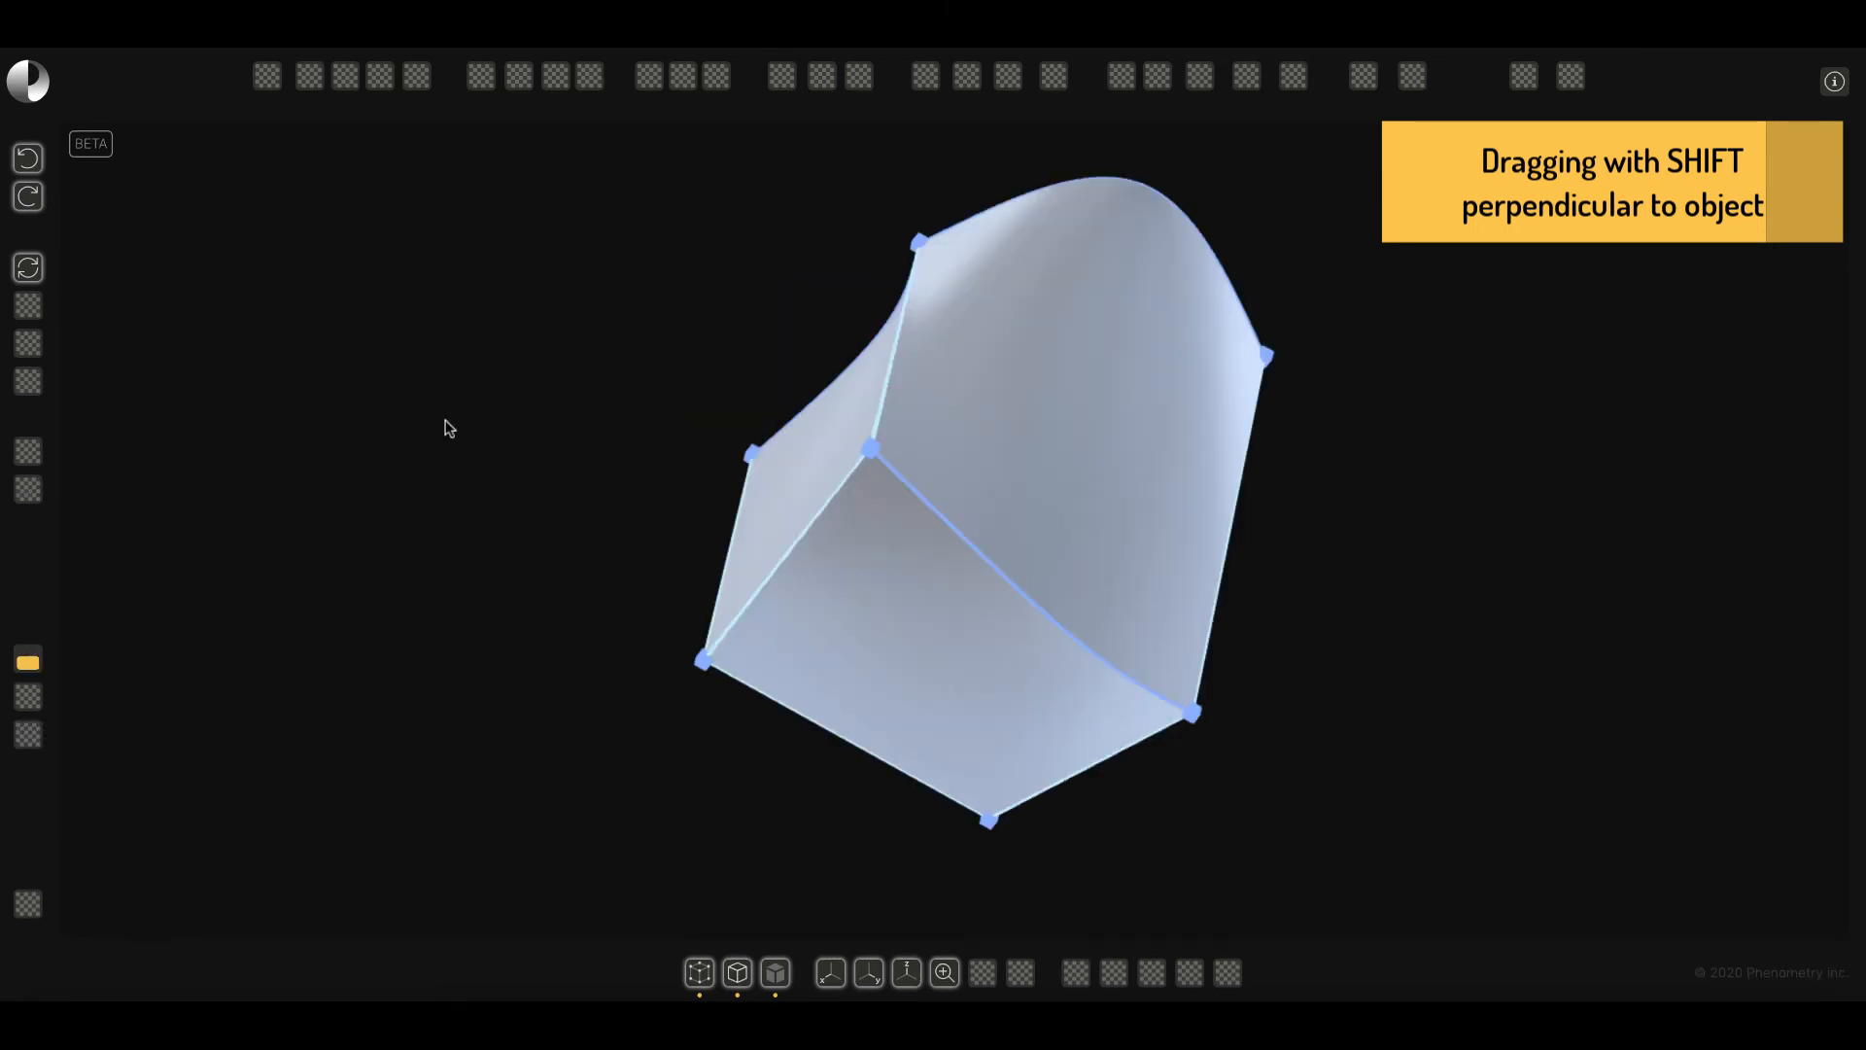
# Undo and redo the last corner move on the reshaped cube, and restart with a fresh cube model.
pyautogui.click(37, 164)
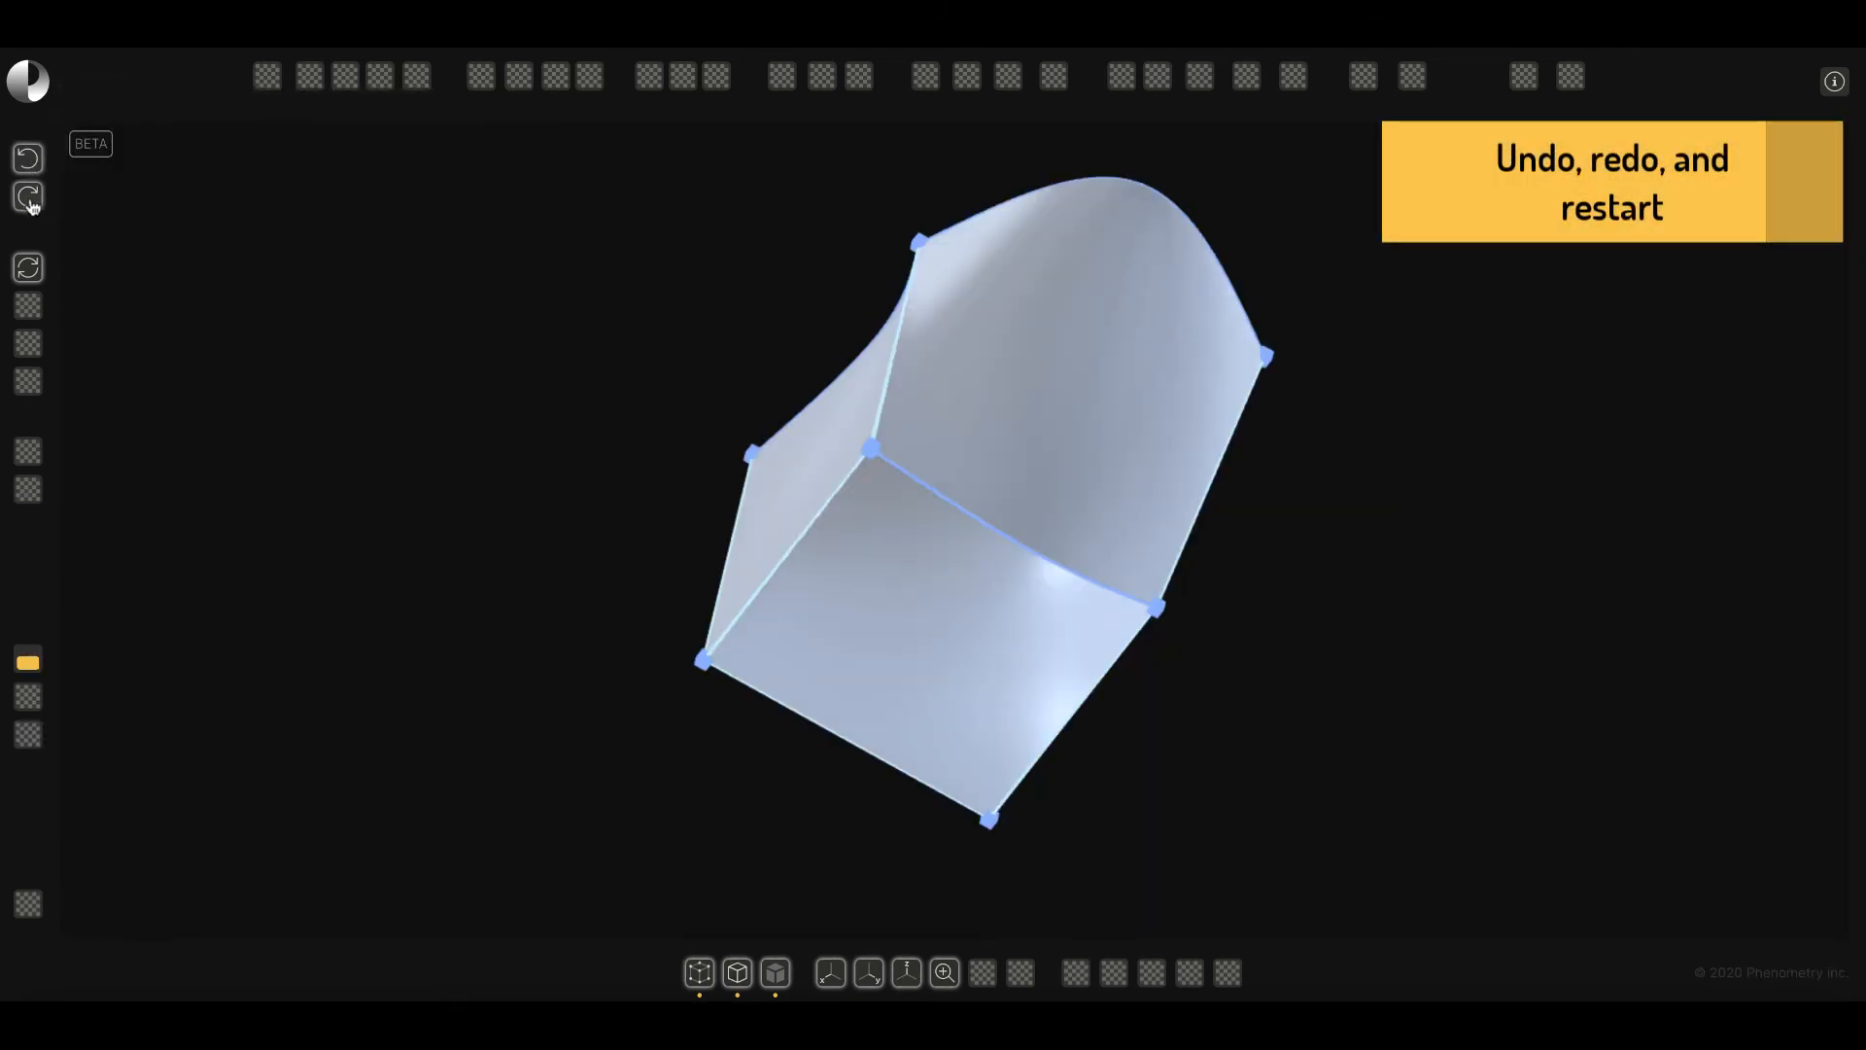
pyautogui.click(29, 199)
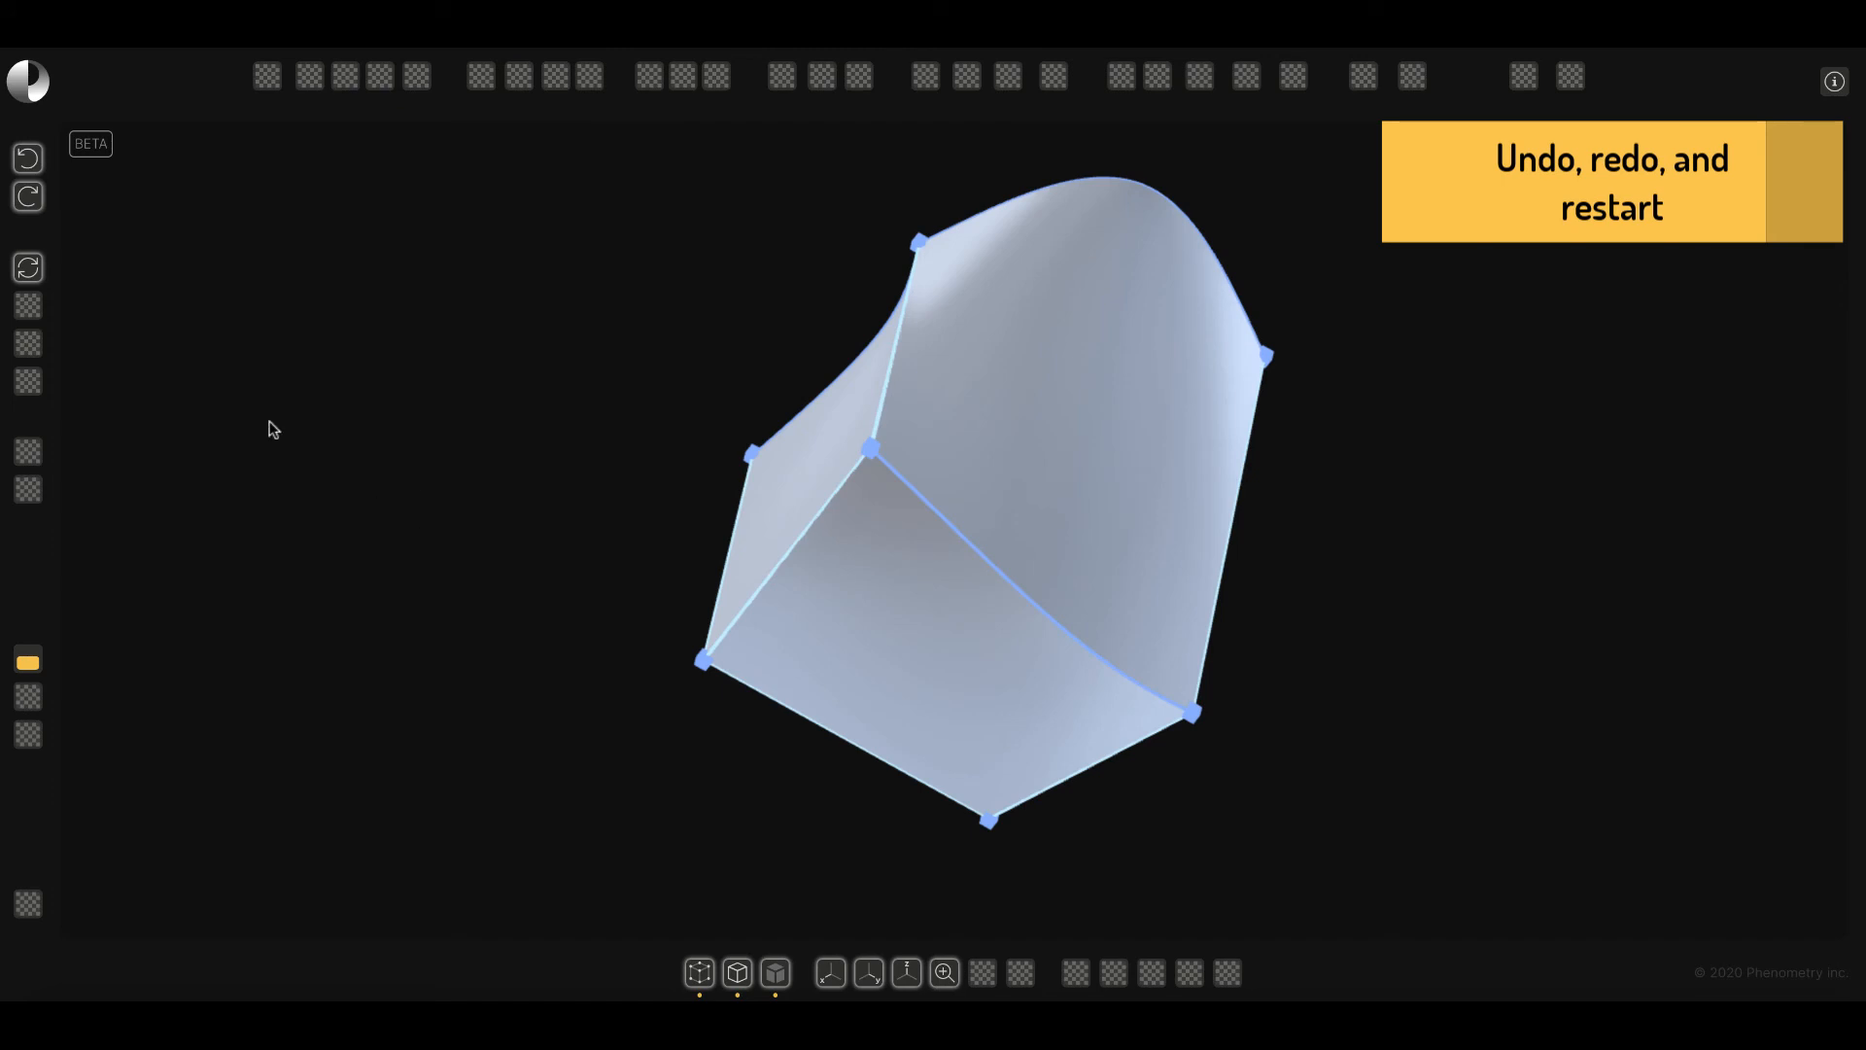
pyautogui.click(32, 272)
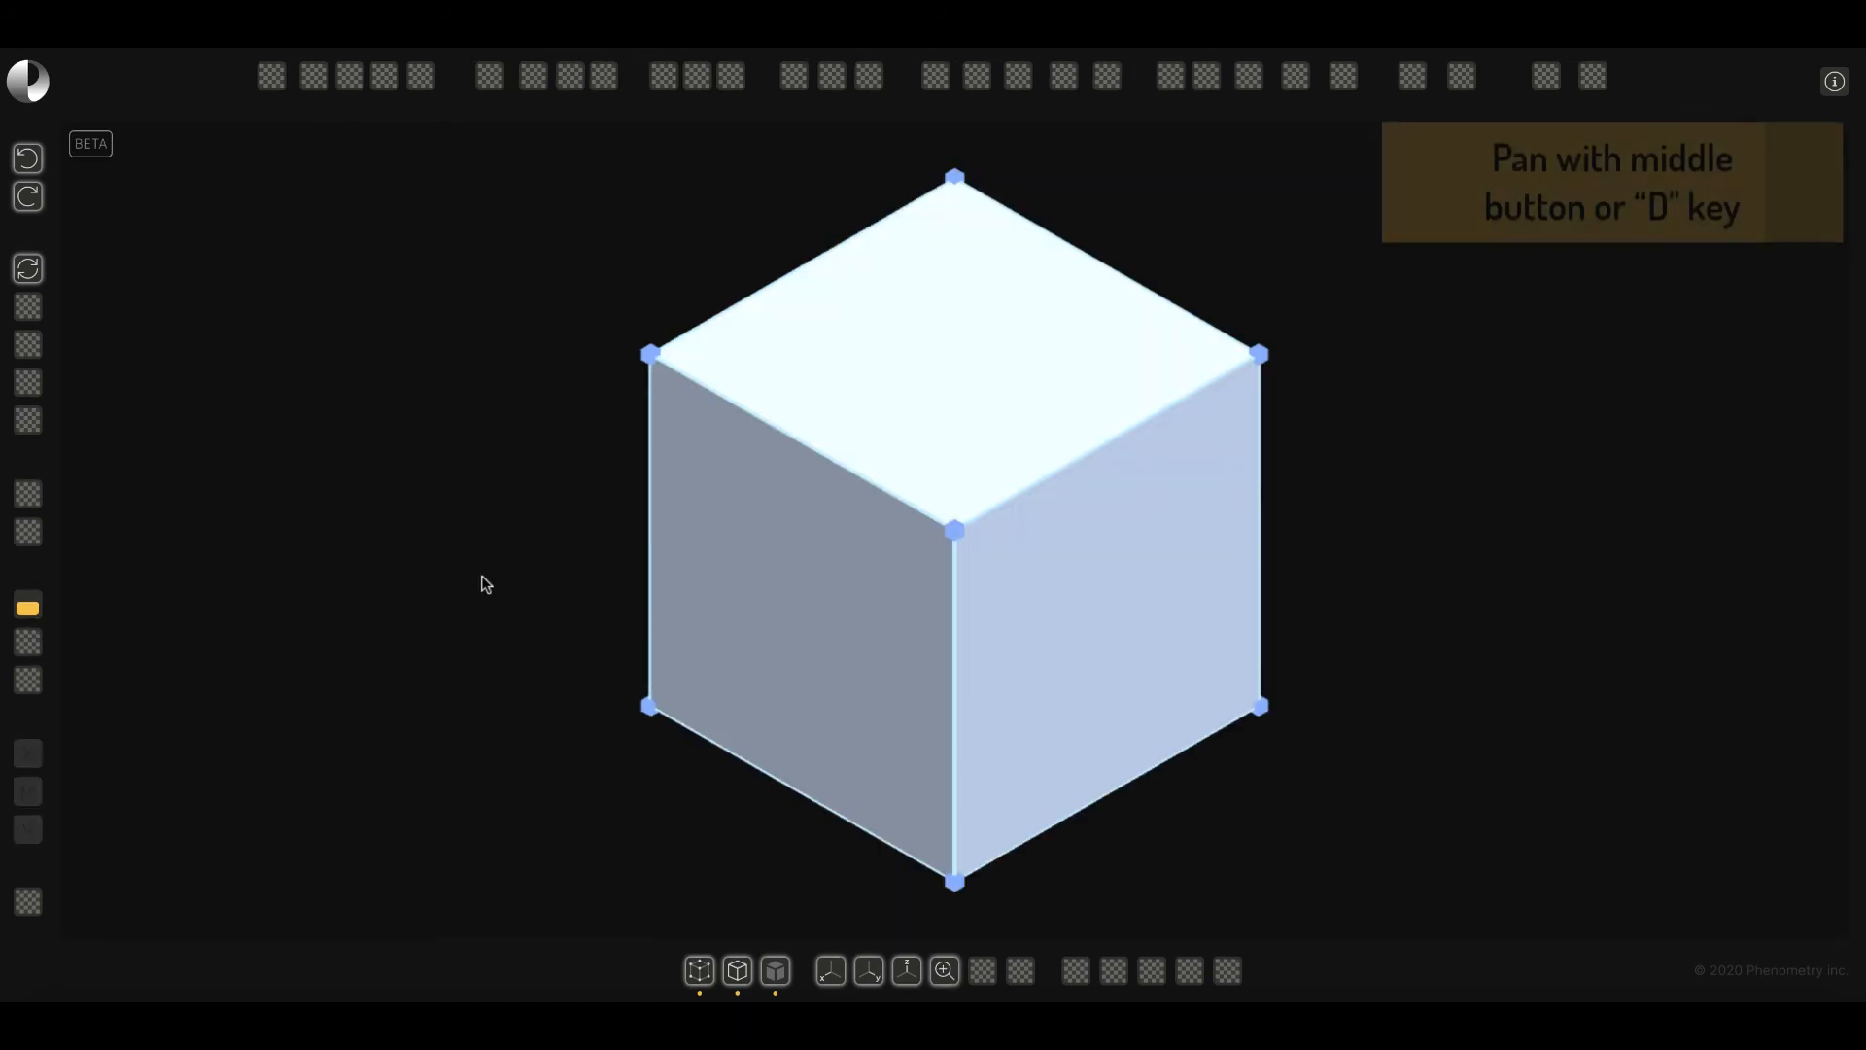
# Pan the view of the cube slightly and examine the cube at closer and farther zoom levels.
pyautogui.moveTo(483, 584)
pyautogui.mouseDown(button='middle')
pyautogui.moveTo(621, 558)
pyautogui.moveTo(541, 617)
pyautogui.moveTo(458, 579)
pyautogui.moveTo(549, 545)
pyautogui.moveTo(558, 579)
pyautogui.moveTo(466, 579)
pyautogui.moveTo(499, 542)
pyautogui.moveTo(424, 564)
pyautogui.moveTo(573, 564)
pyautogui.moveTo(432, 554)
pyautogui.moveTo(475, 566)
pyautogui.mouseUp(button='middle')
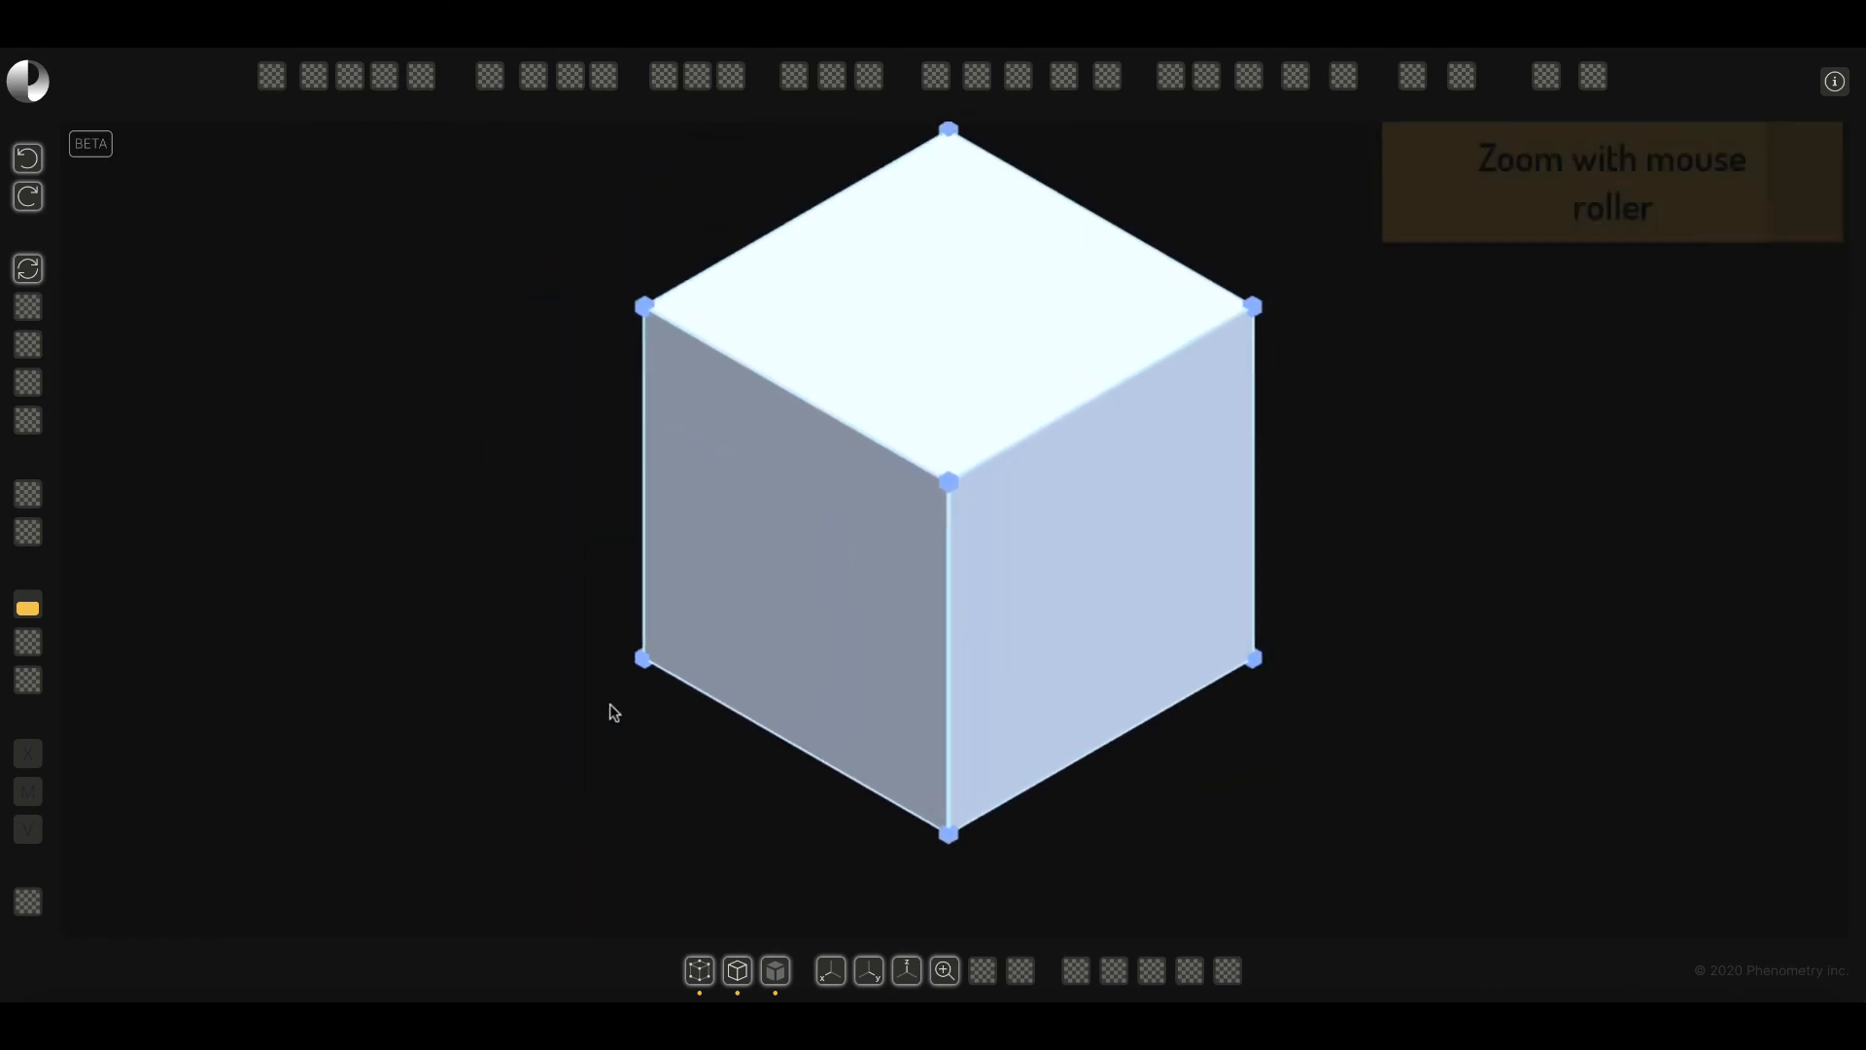
pyautogui.scroll(-5, 610, 708)
pyautogui.scroll(4, 610, 708)
pyautogui.scroll(-3, 648, 764)
pyautogui.scroll(5, 647, 764)
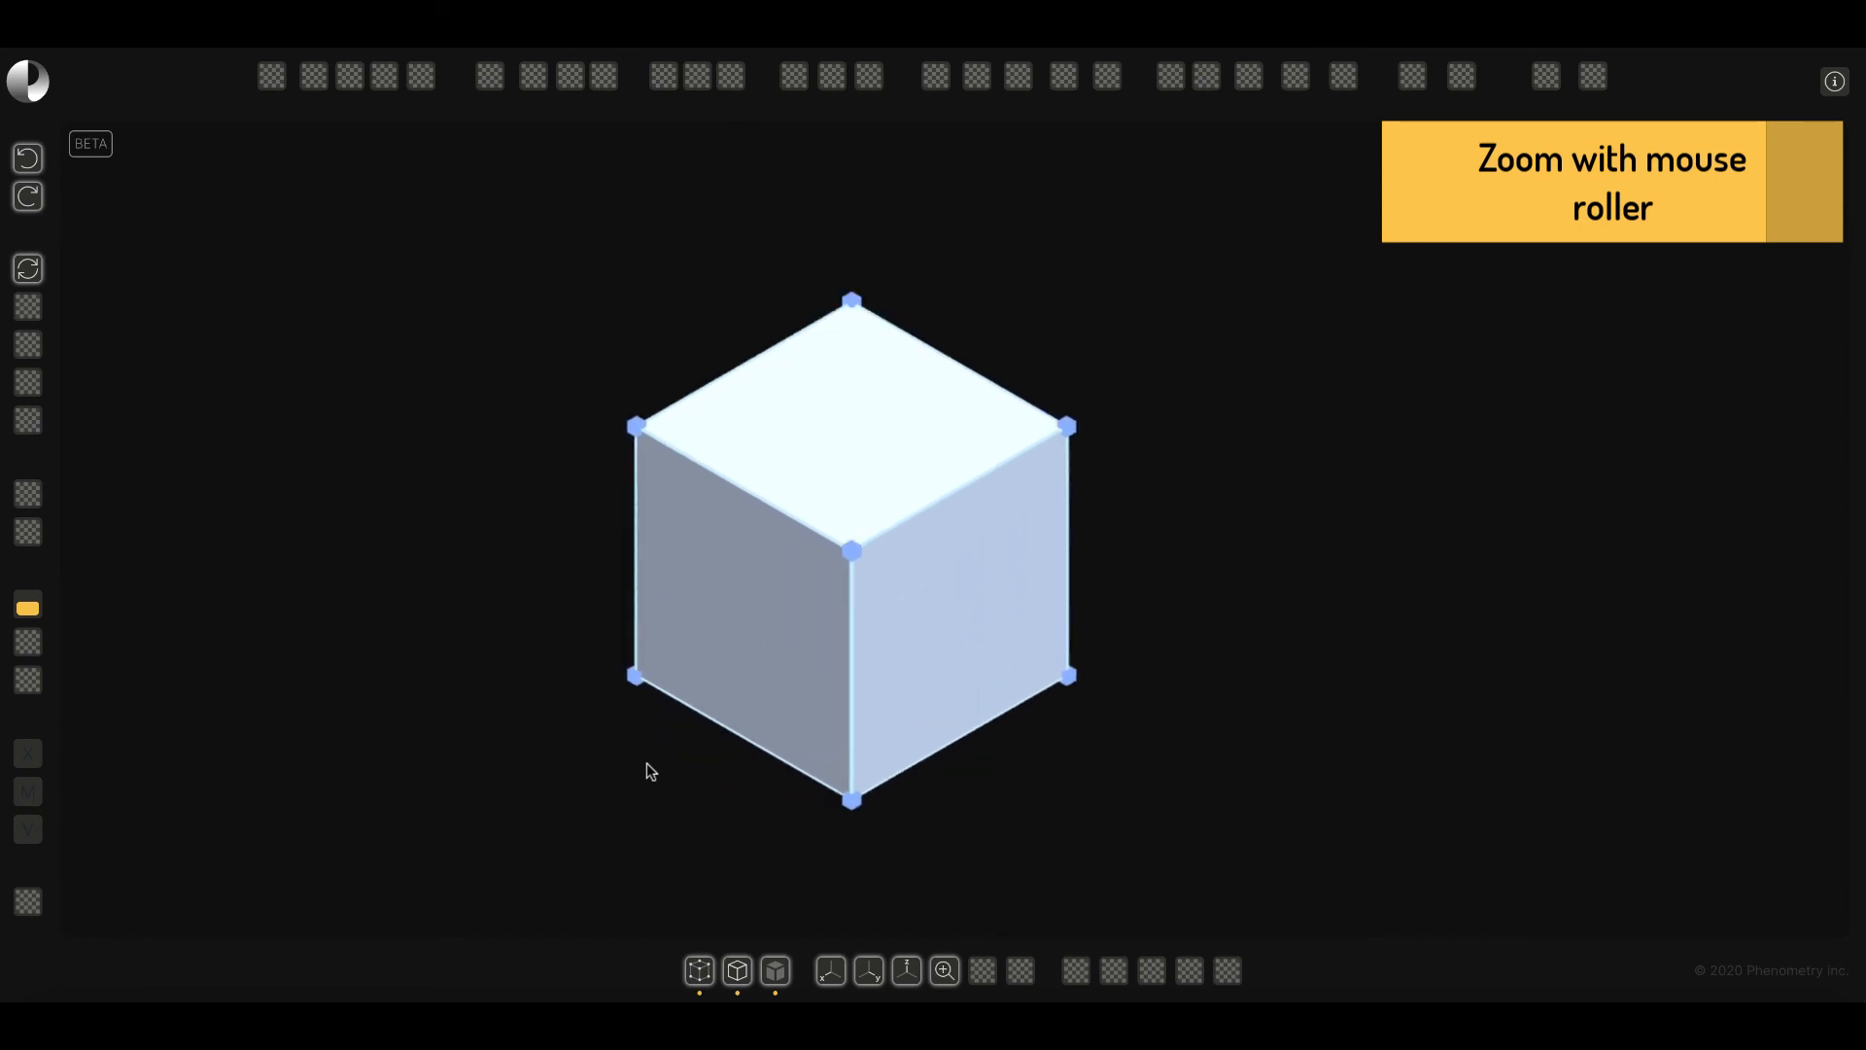
pyautogui.scroll(-3, 1192, 579)
pyautogui.scroll(-1, 749, 534)
pyautogui.scroll(3, 749, 534)
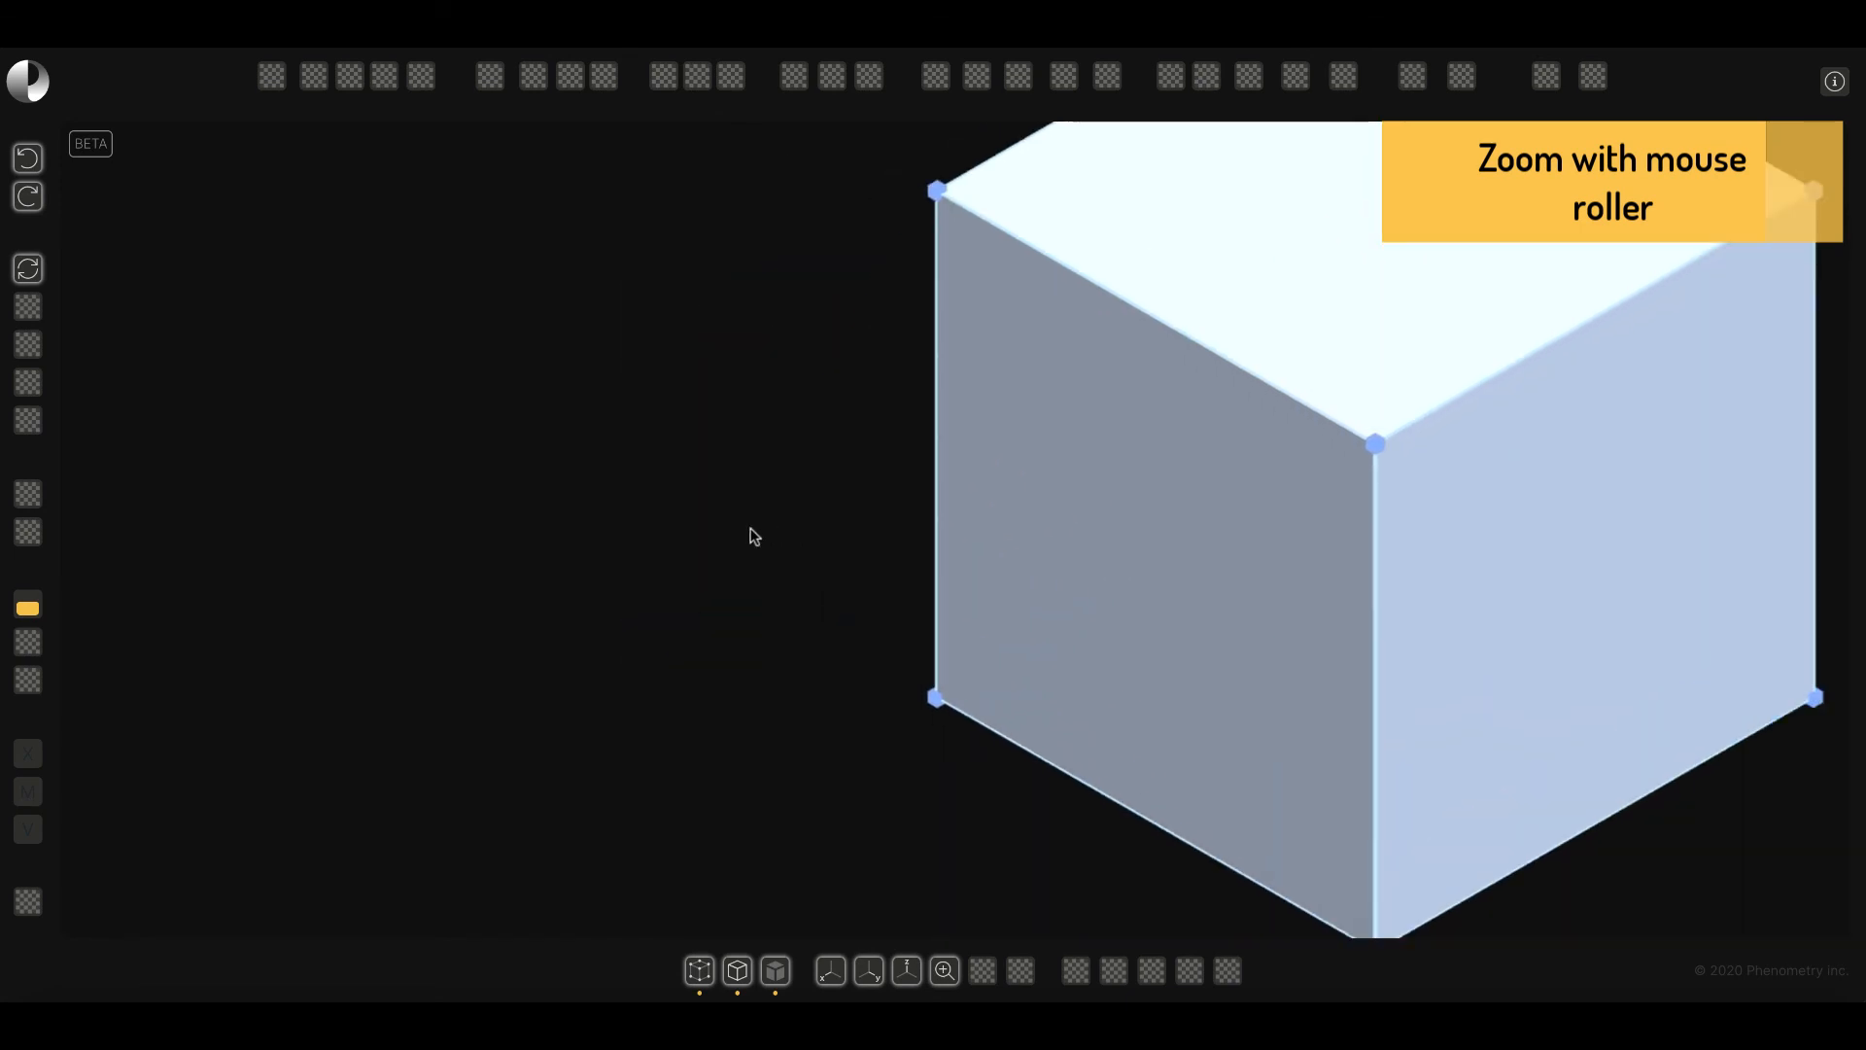
pyautogui.scroll(-4, 587, 650)
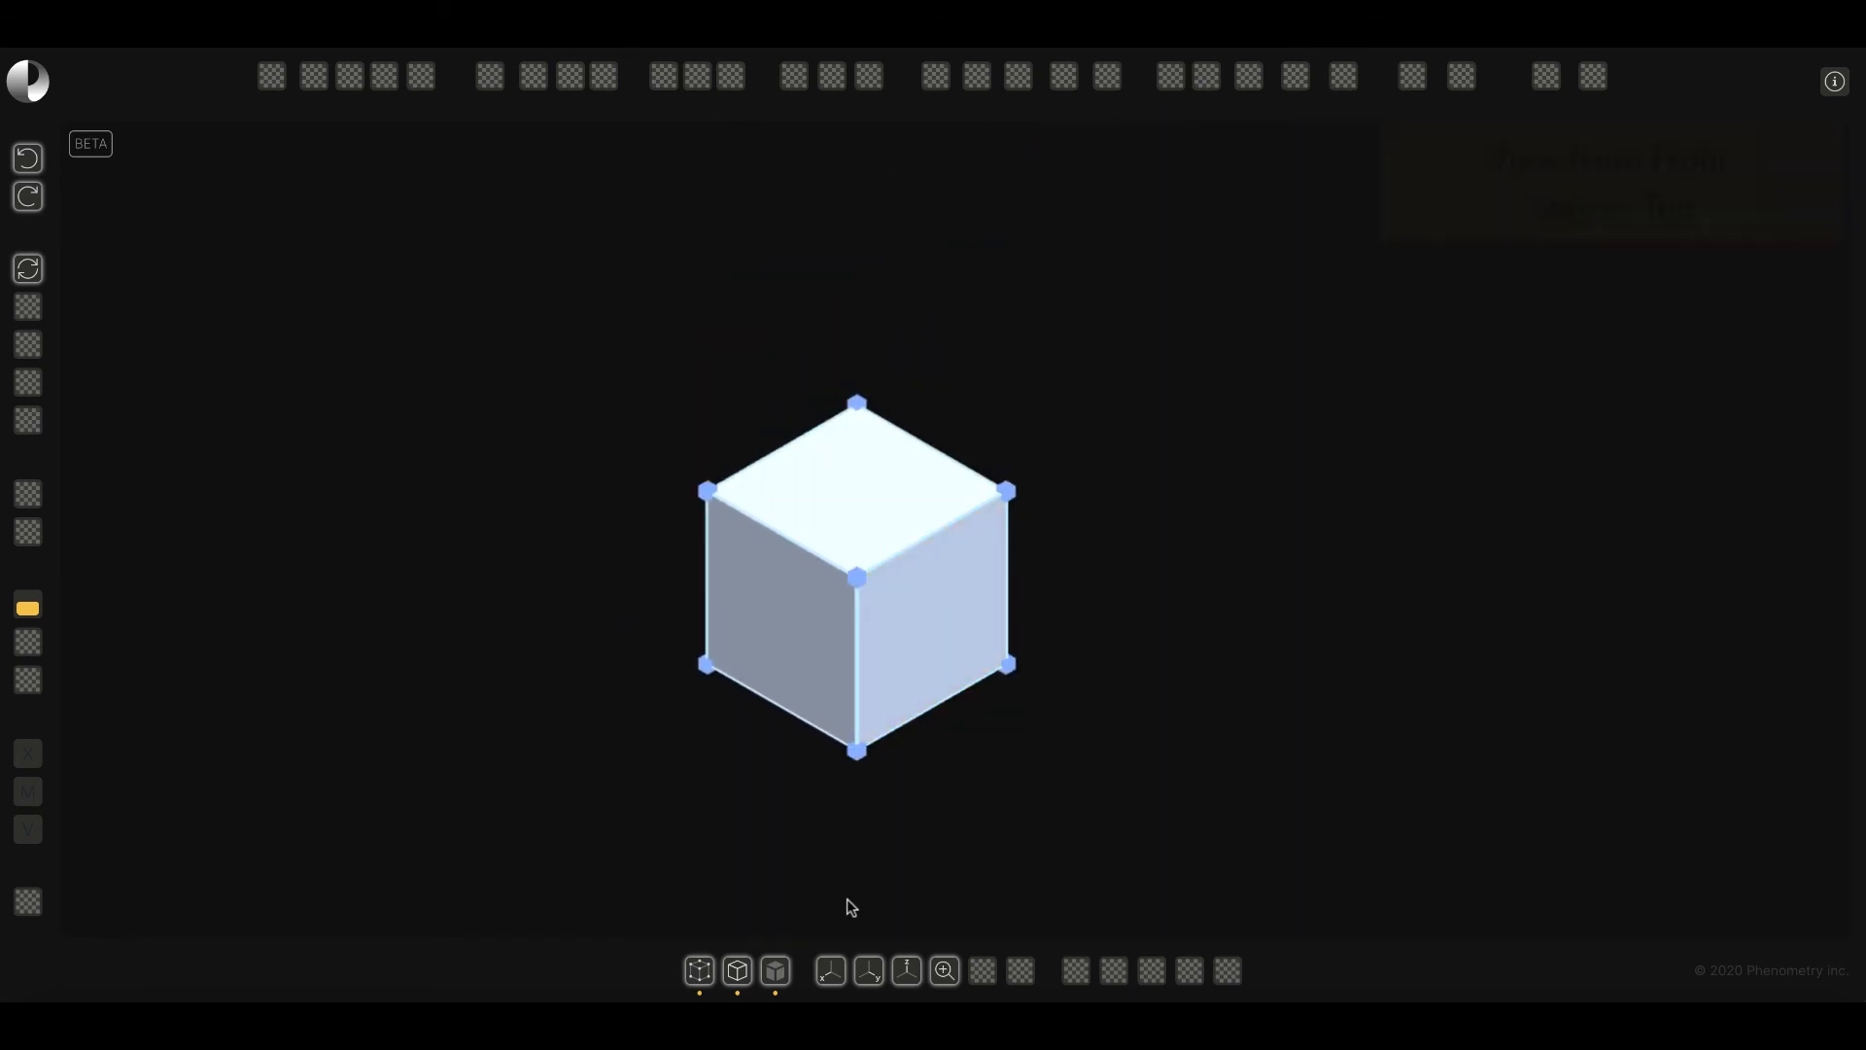
# View the cube from the front, the side and the top.
pyautogui.click(833, 975)
pyautogui.click(863, 976)
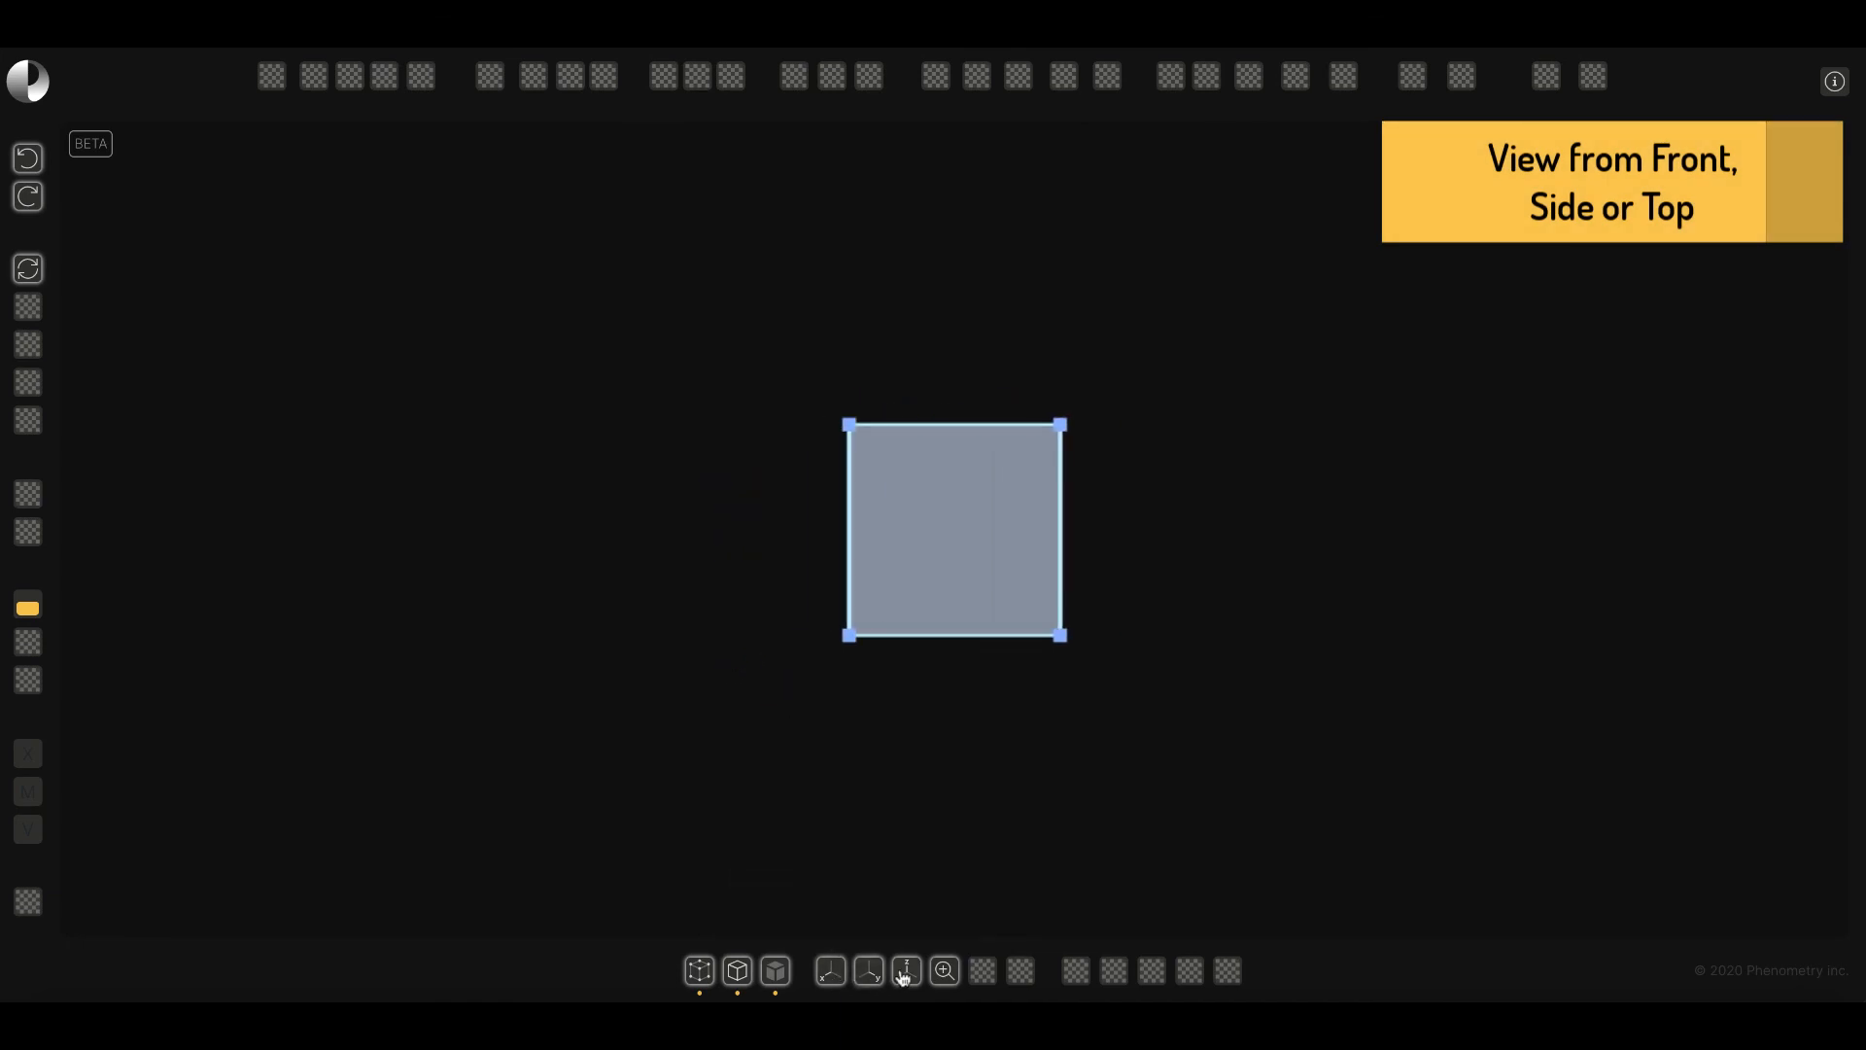
pyautogui.click(903, 975)
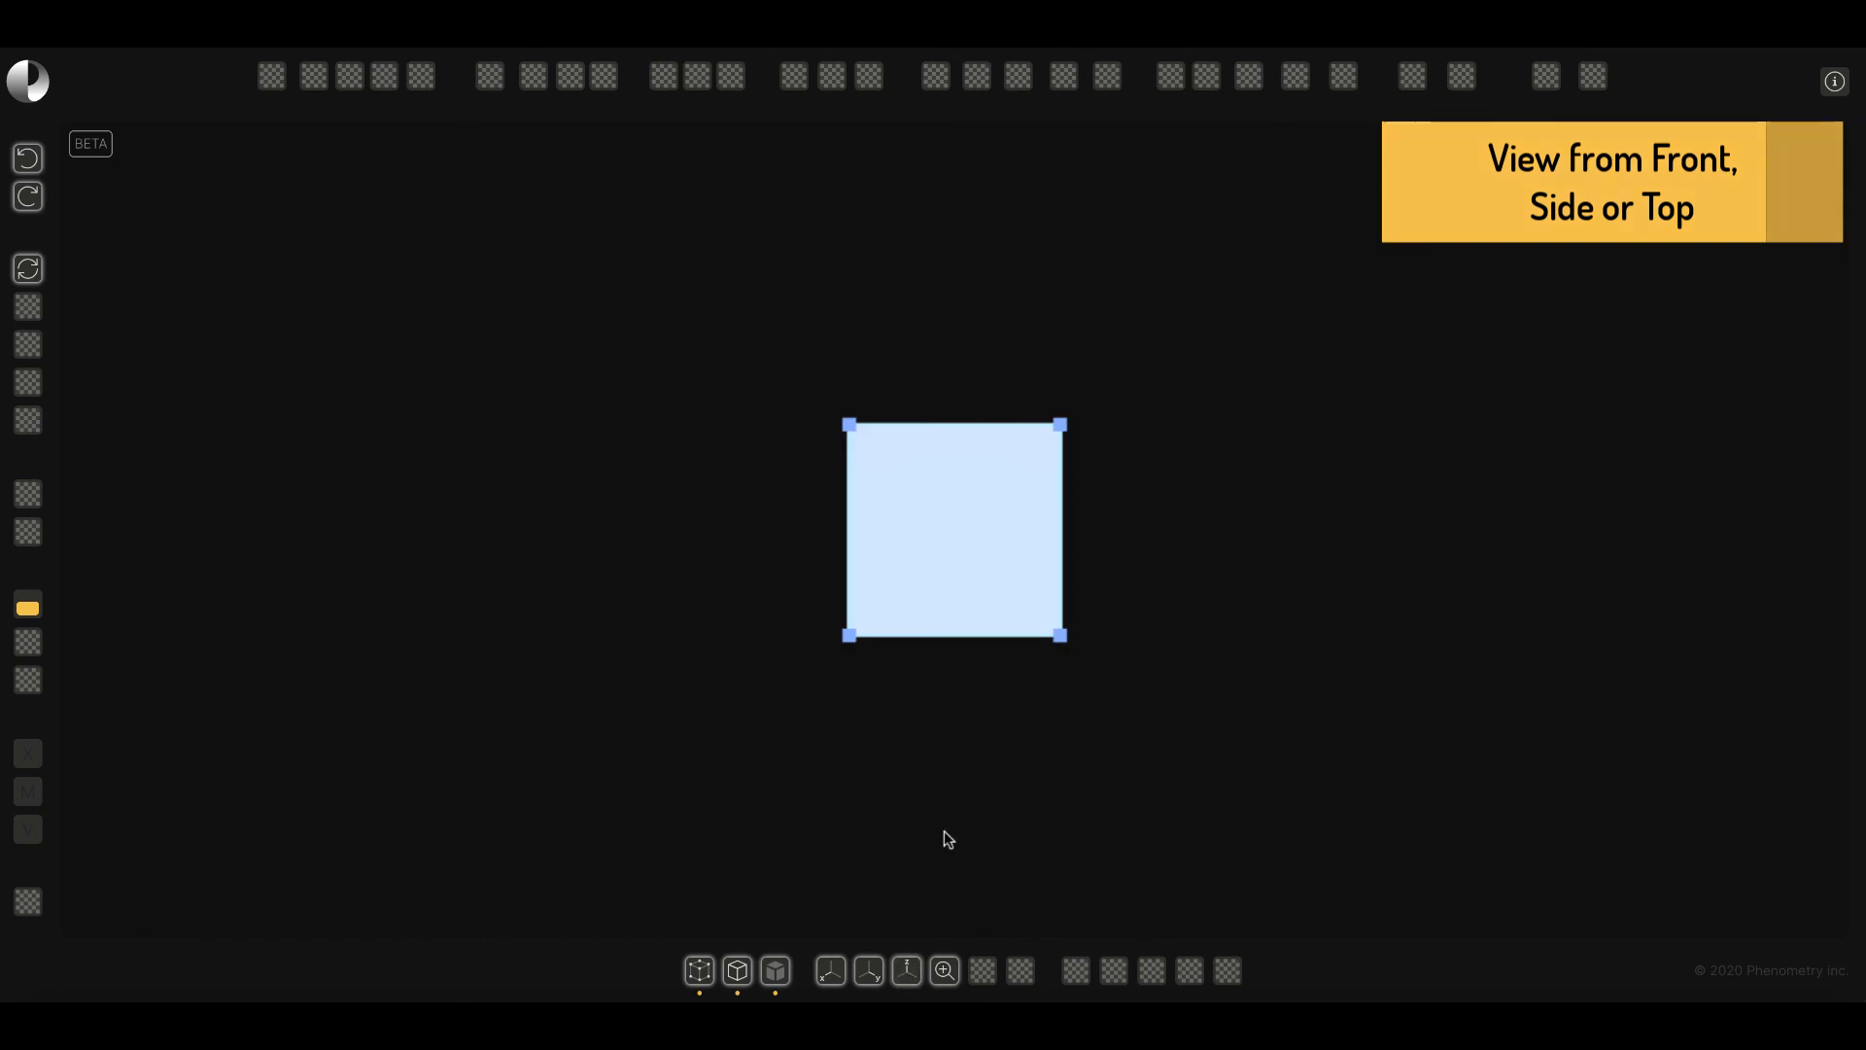
# Fit the whole cube in the current view, and show it fitted at an oblique angle.
pyautogui.click(943, 970)
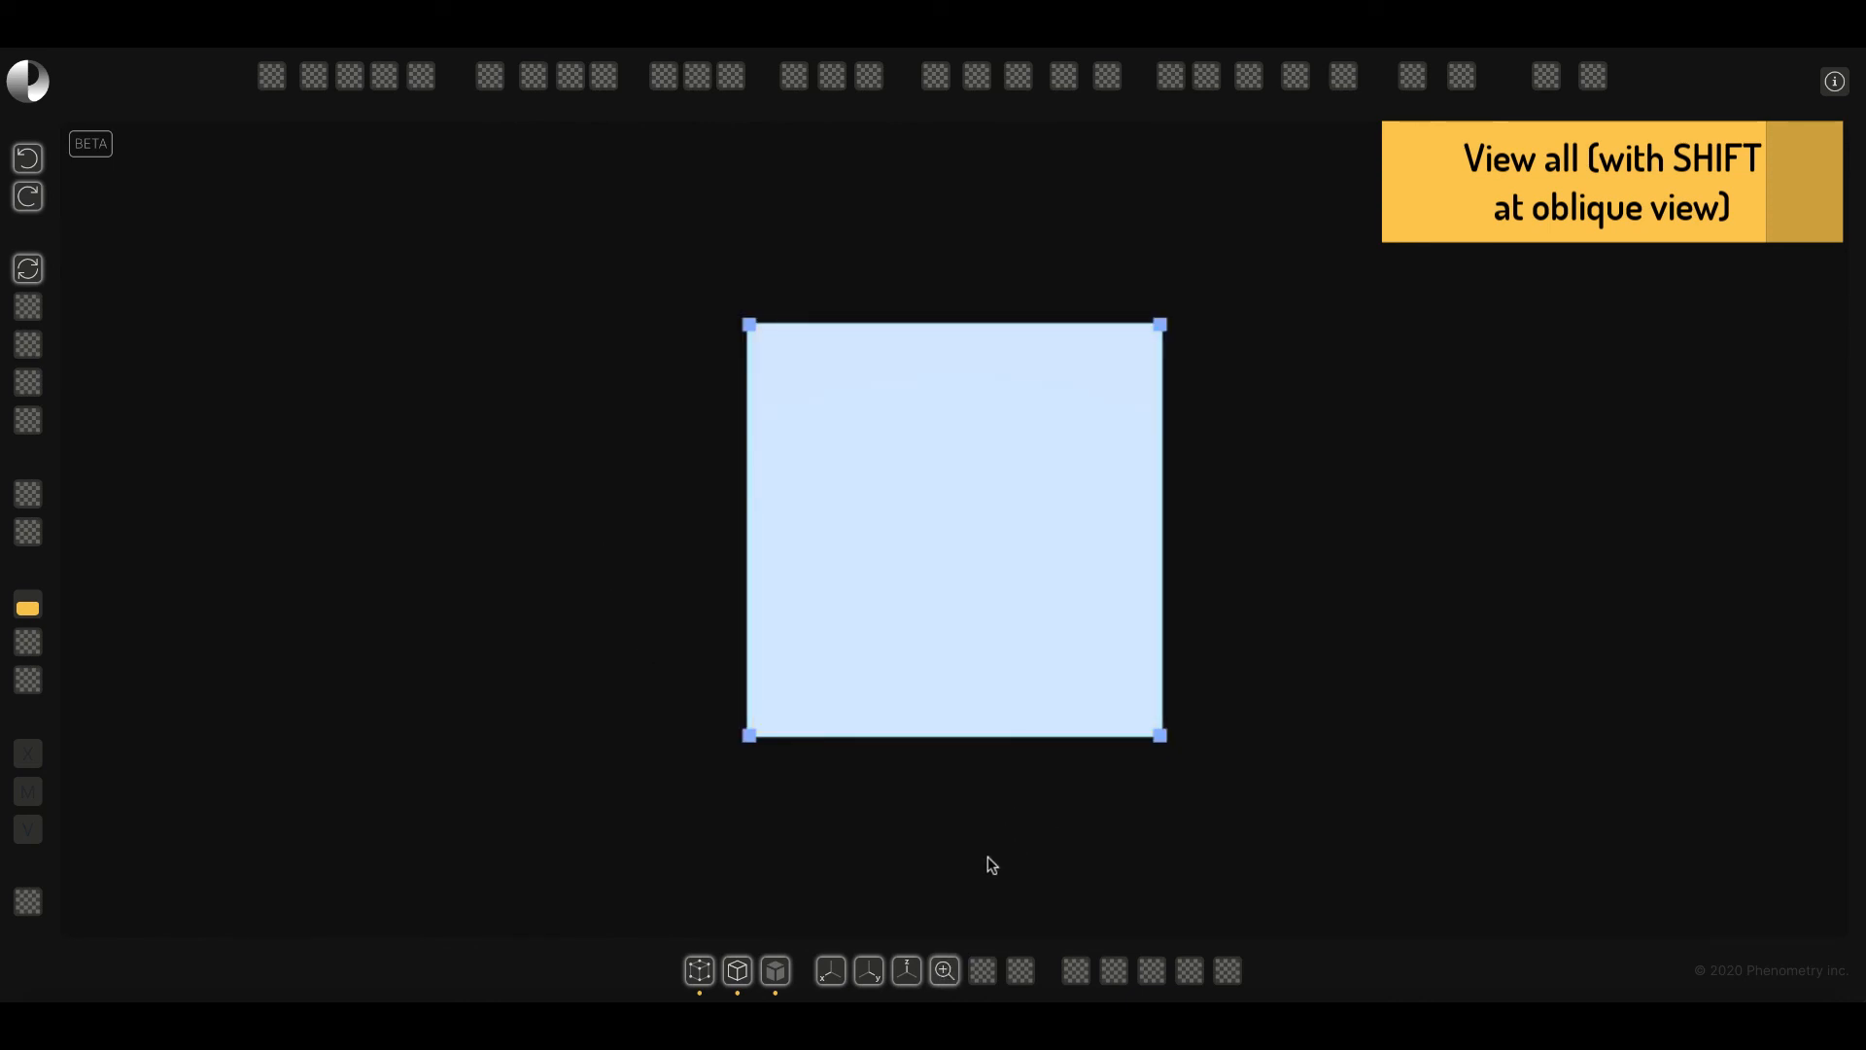
pyautogui.keyDown('shift'); pyautogui.click(944, 970); pyautogui.keyUp('shift')
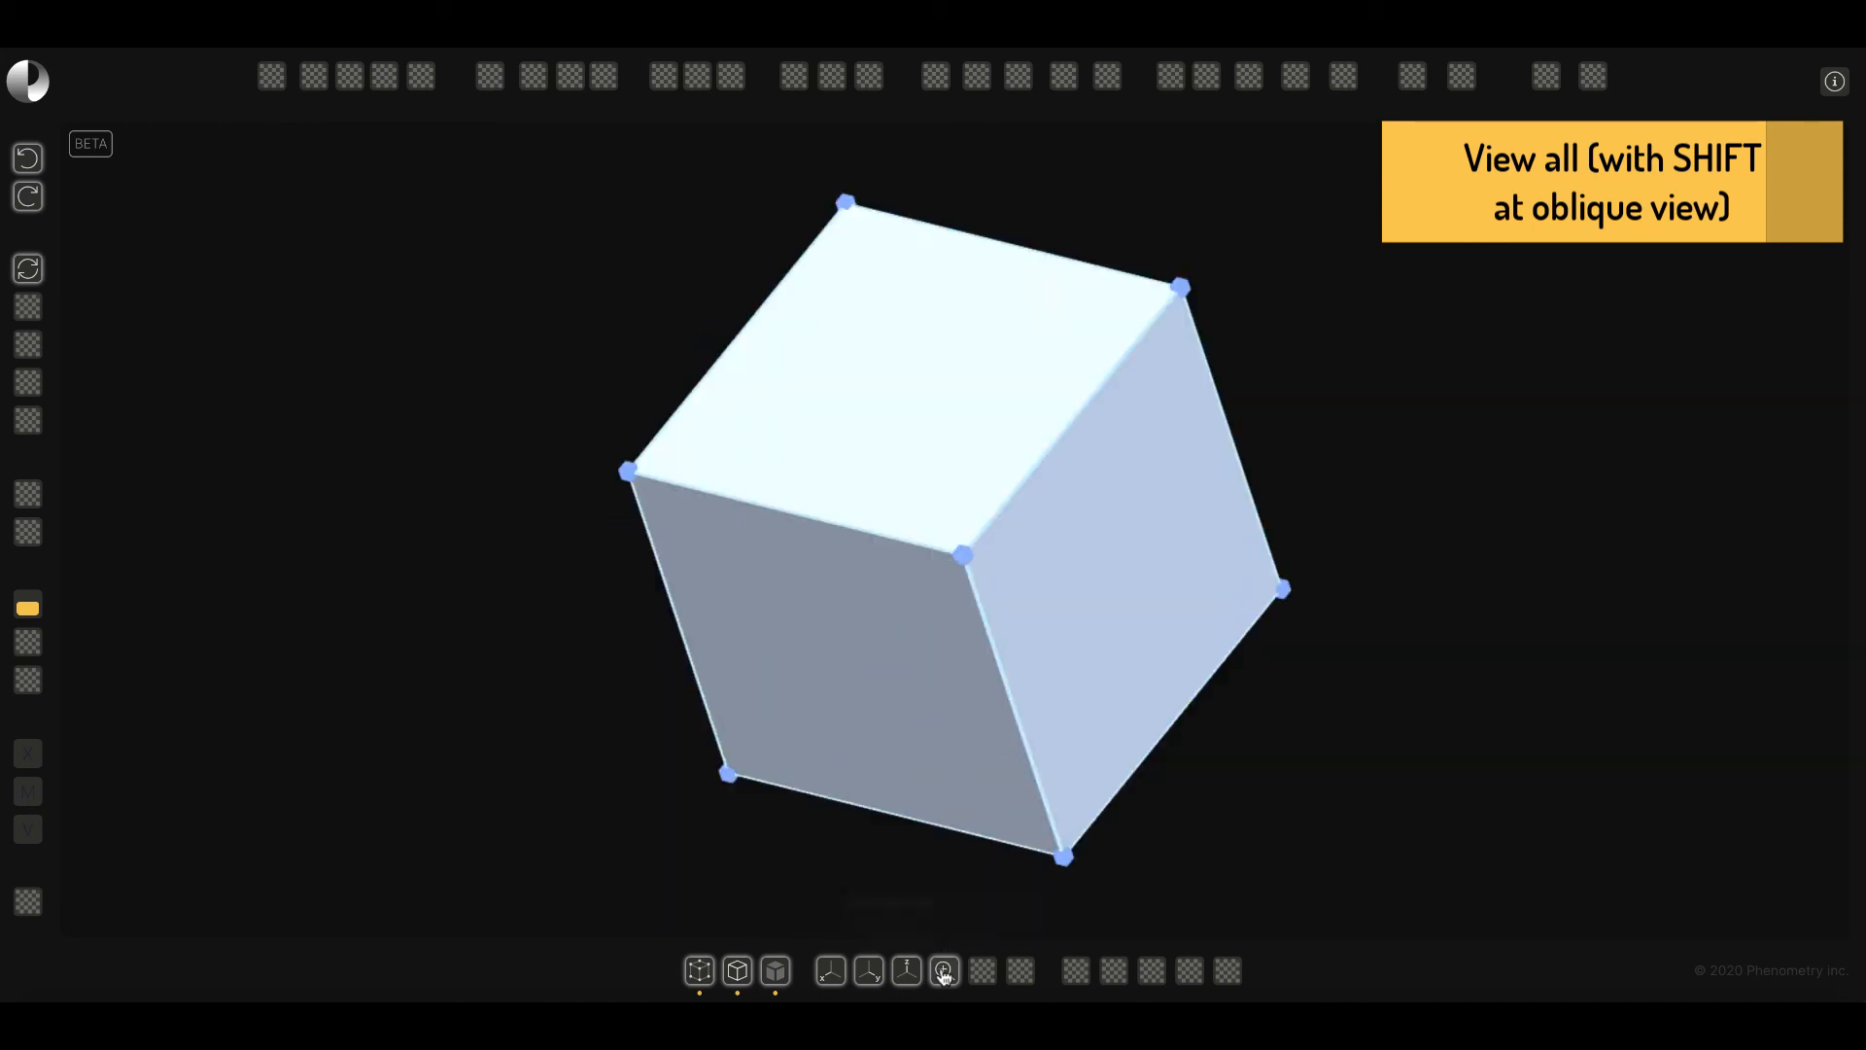
pyautogui.scroll(-5, 1096, 804)
pyautogui.moveTo(1104, 791); pyautogui.dragTo(1053, 770)
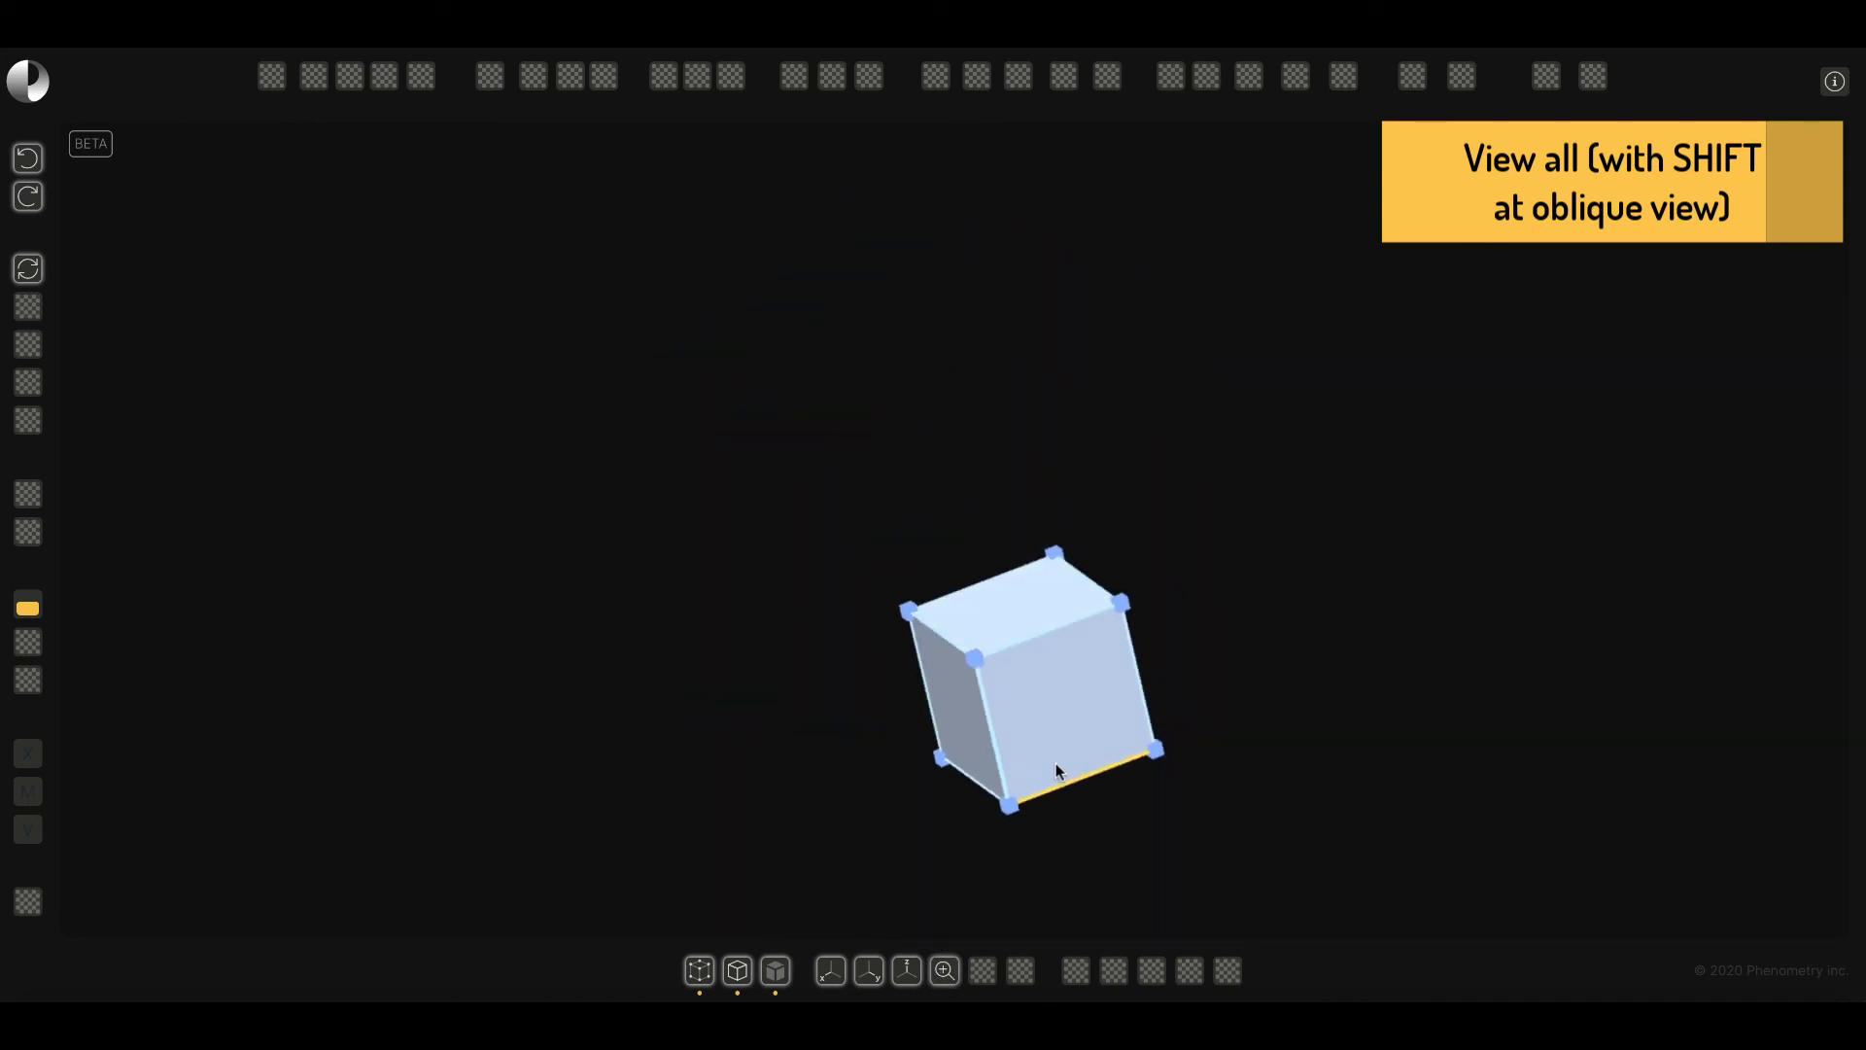
pyautogui.keyDown('shift'); pyautogui.click(943, 970); pyautogui.keyUp('shift')
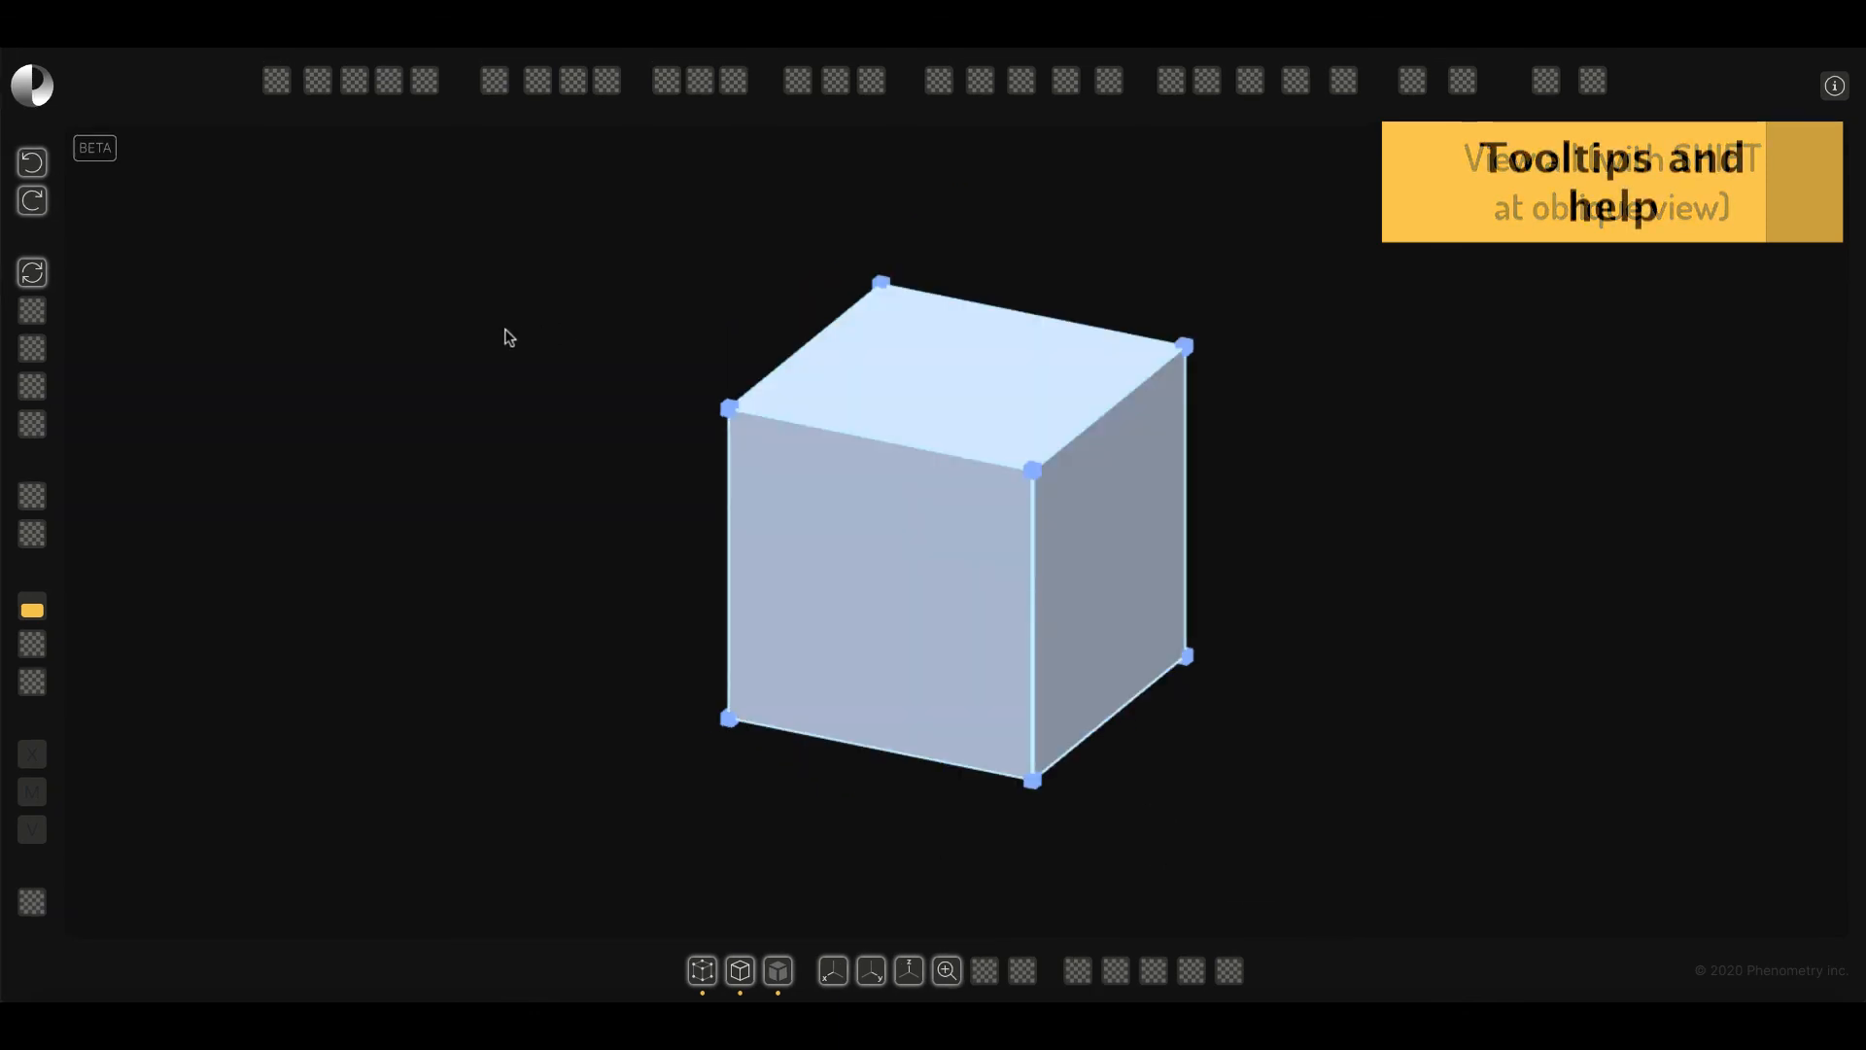
# Read the tooltip help for the restart, redo and undo commands.
pyautogui.moveTo(32, 281)
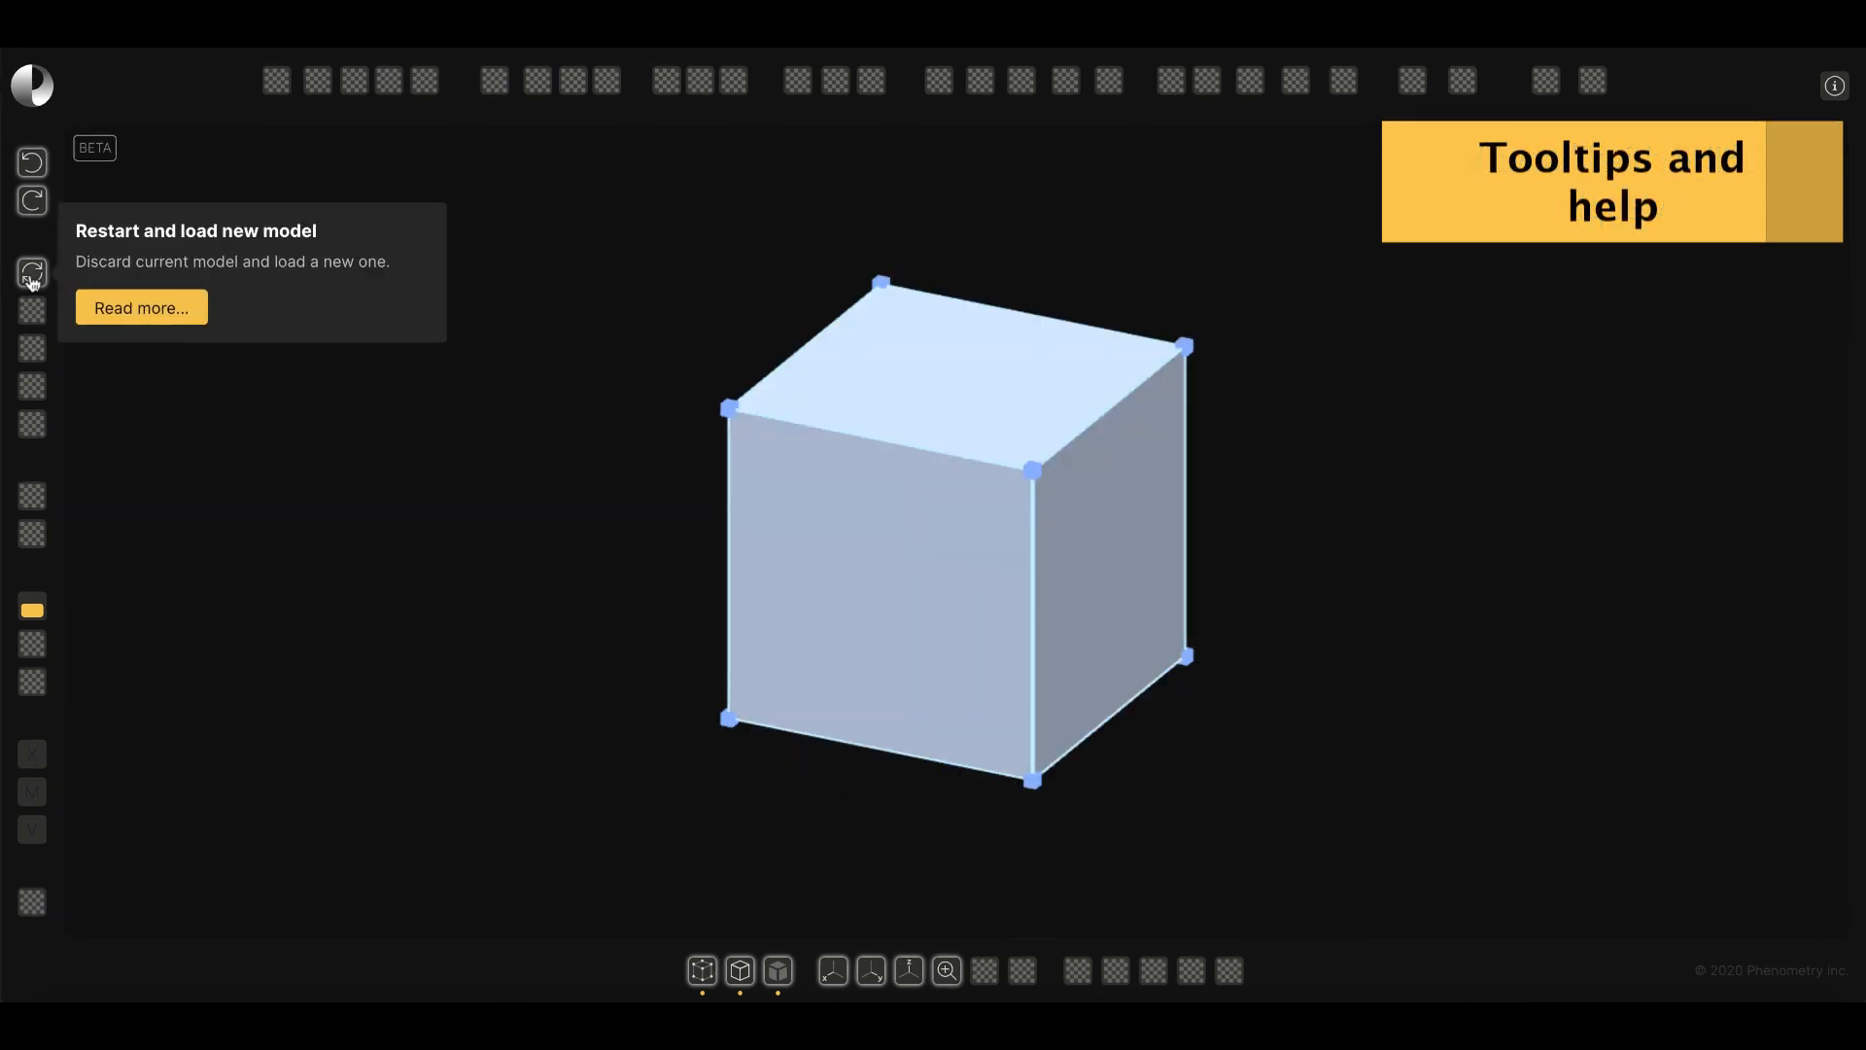
pyautogui.moveTo(35, 214)
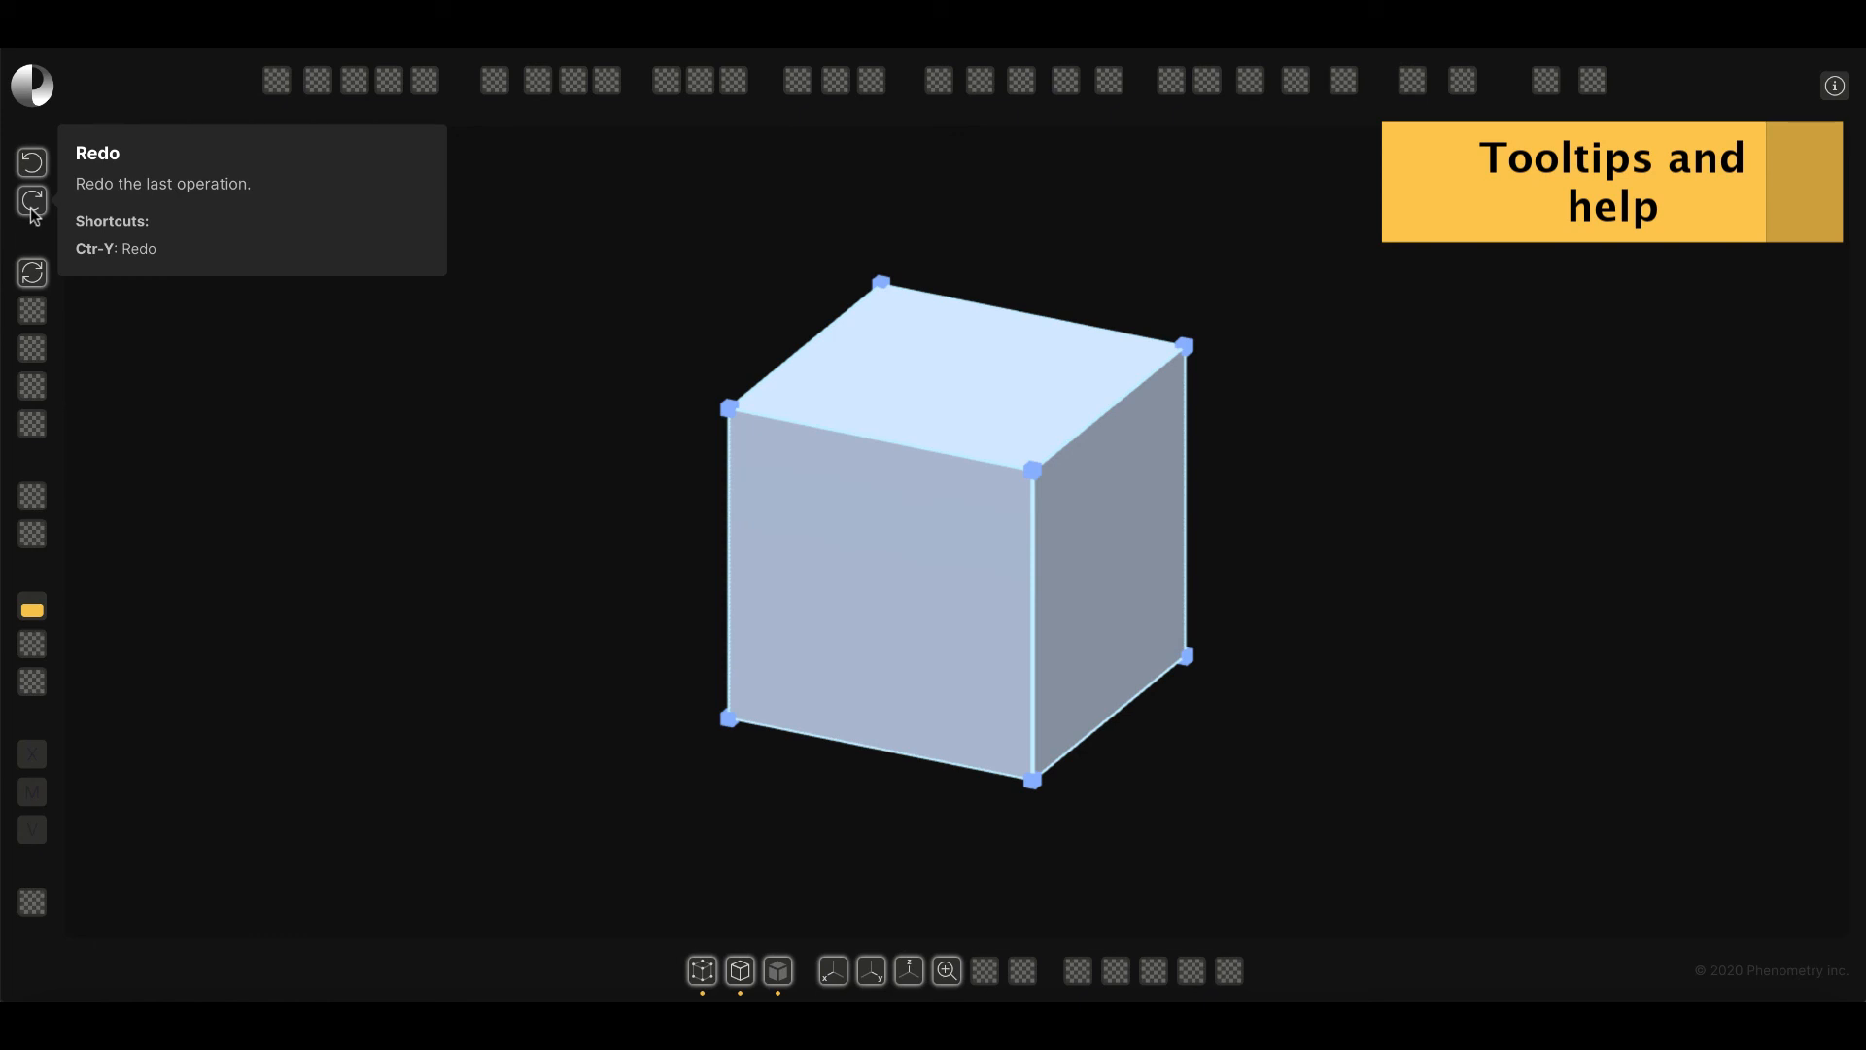
pyautogui.moveTo(34, 173)
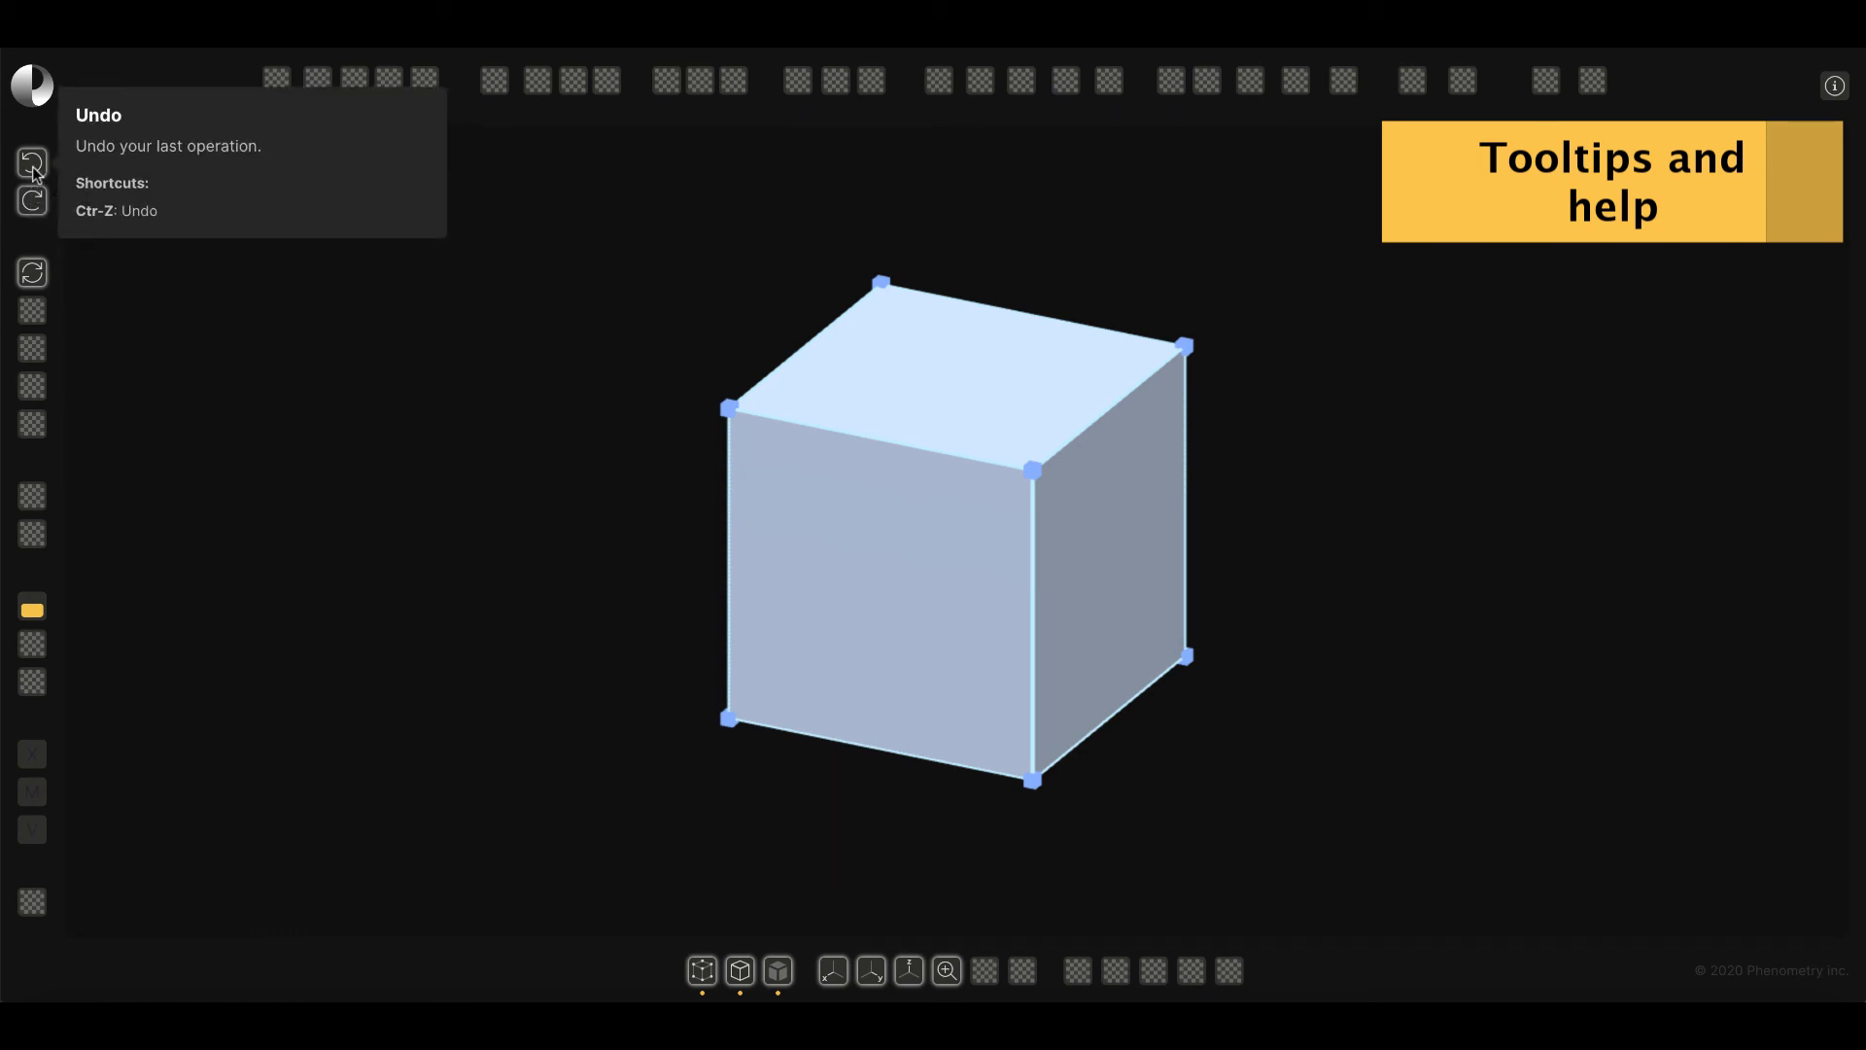